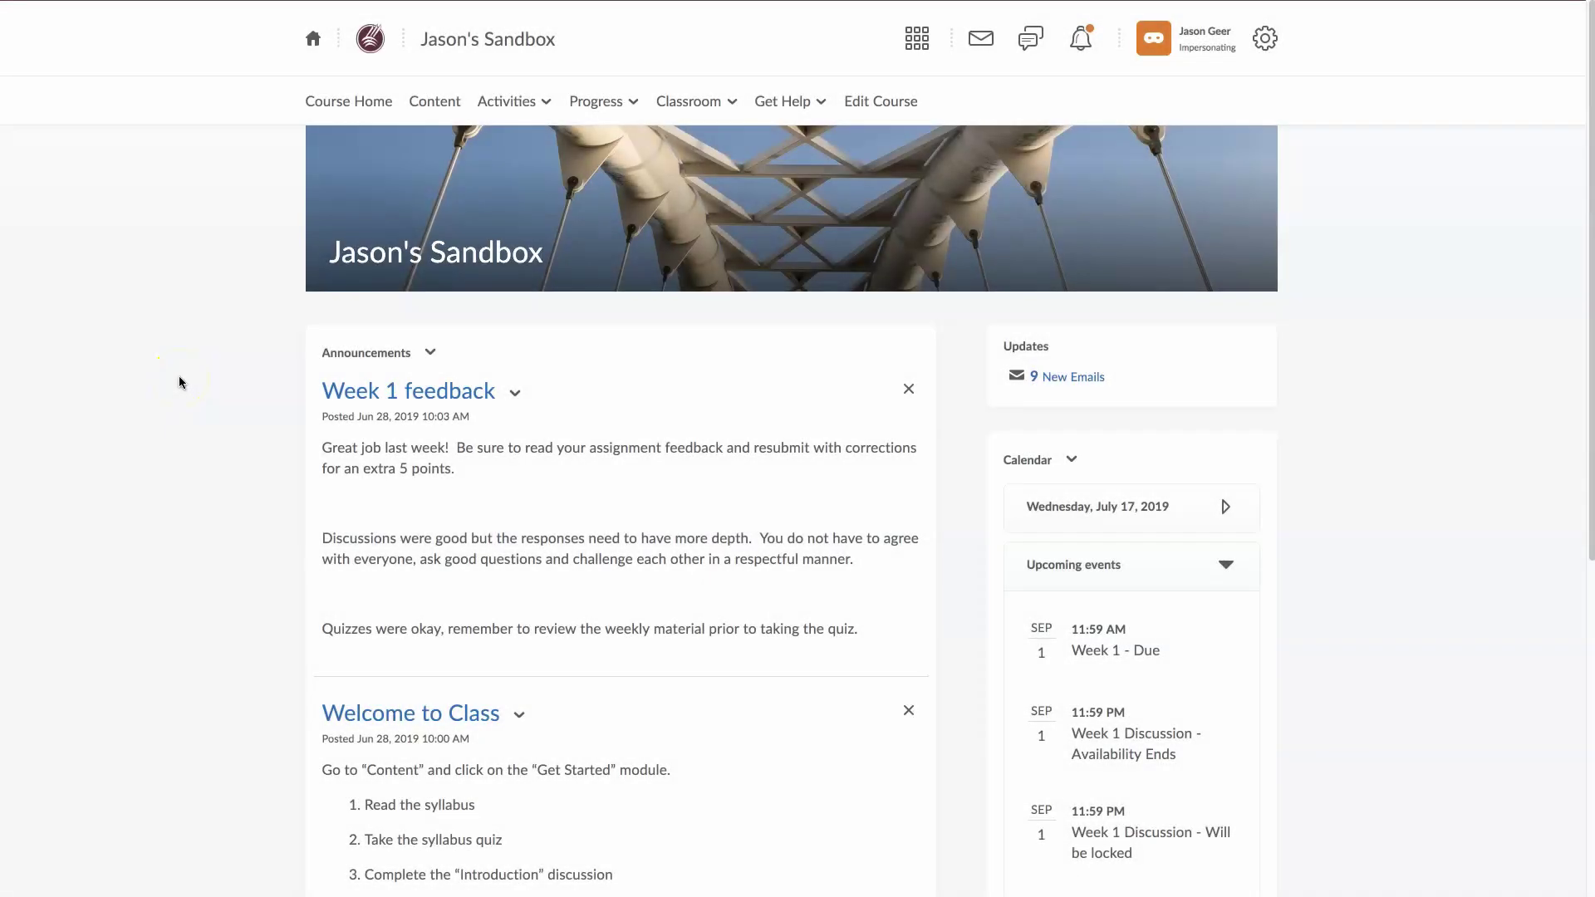
Go to the course's Activities quiz list to reach the quiz category editor.
left_click(515, 103)
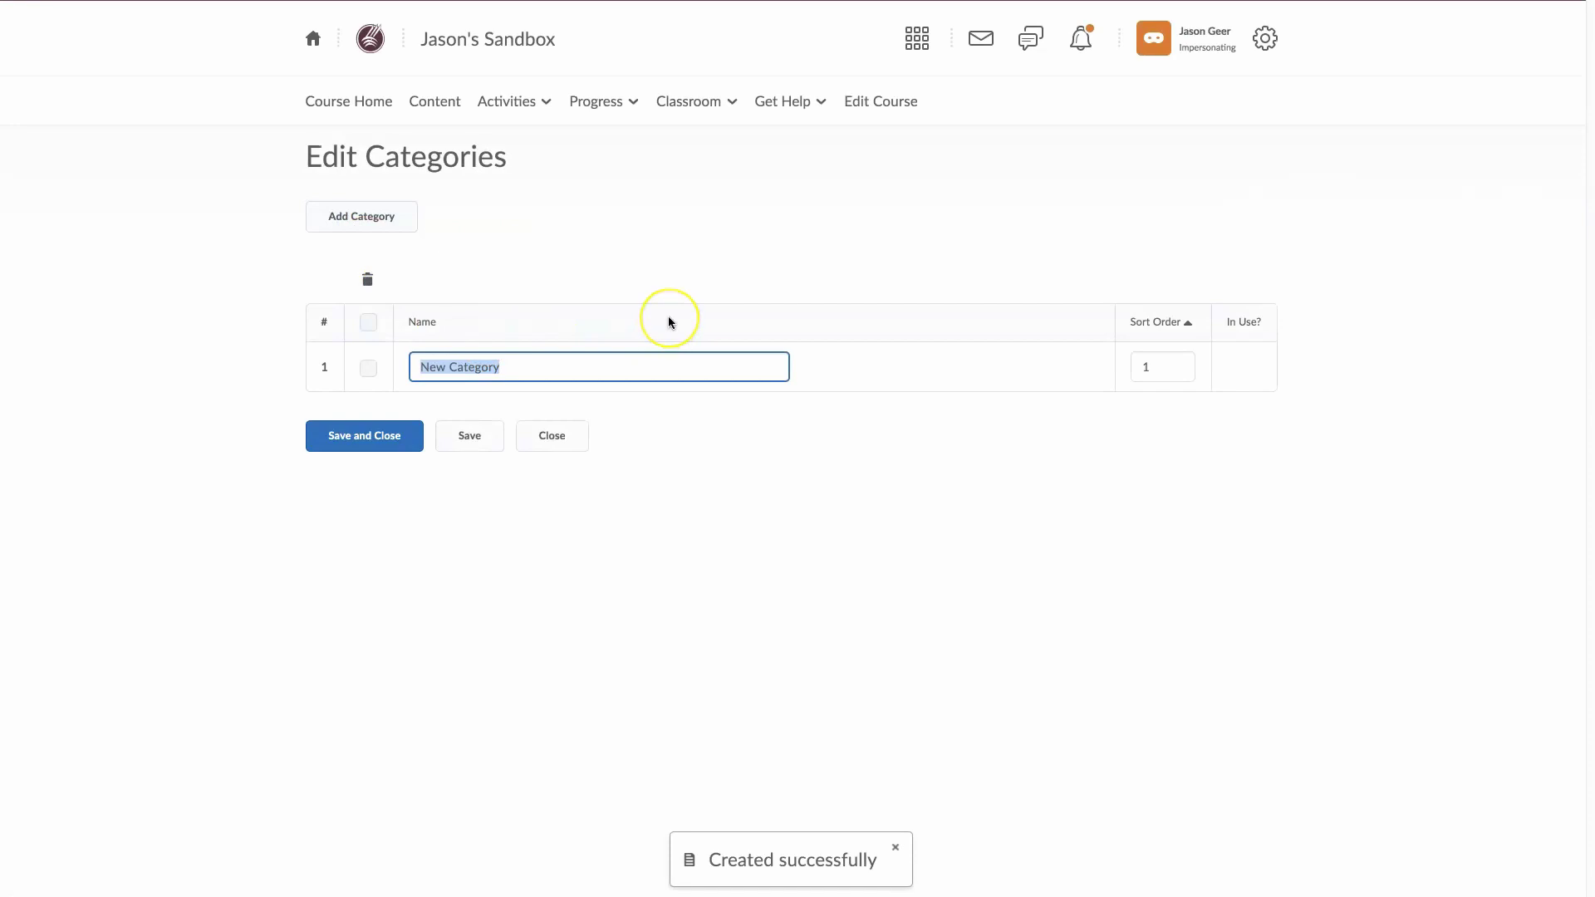
Add the quiz categories 'Weekly quizzes' and 'Semester tests', then save and close.
type("Wee")
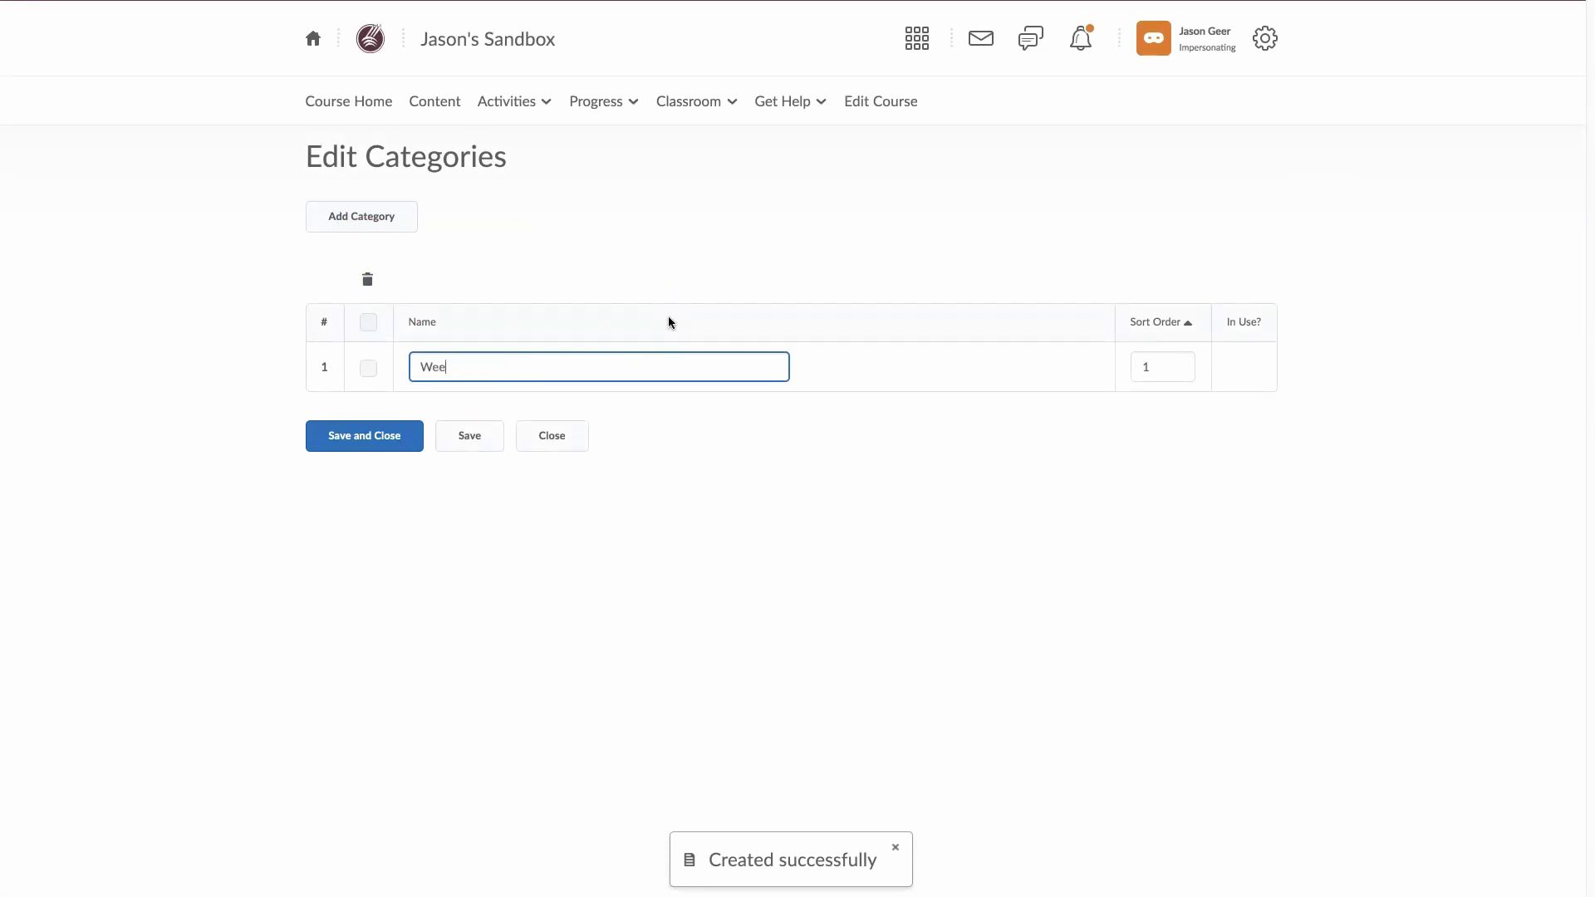
type("kly quizzes")
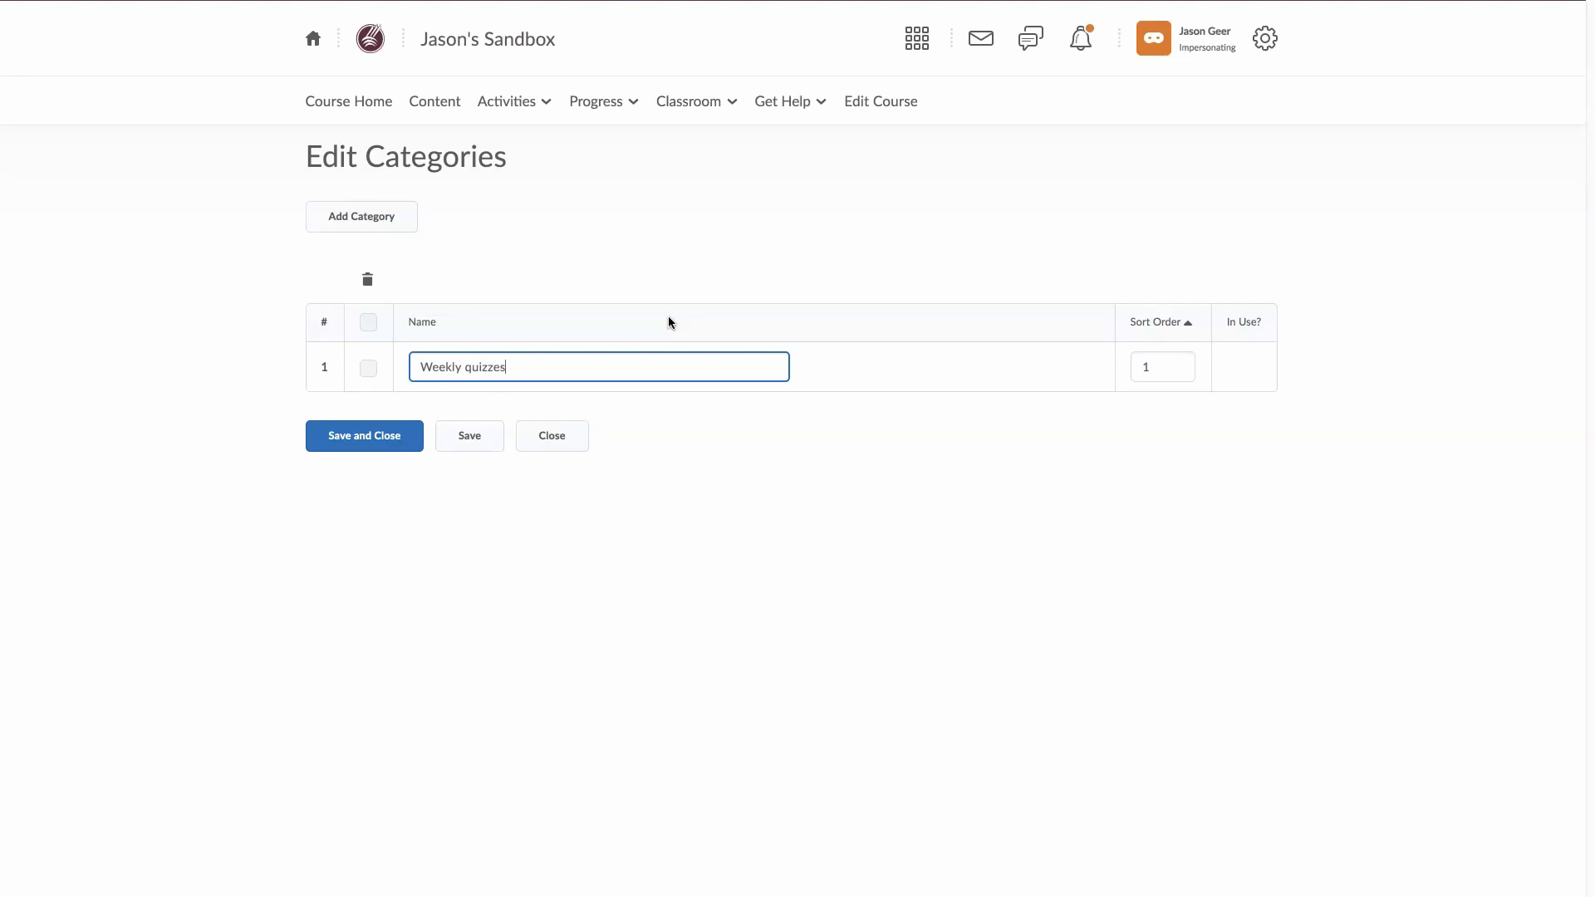
left_click(466, 437)
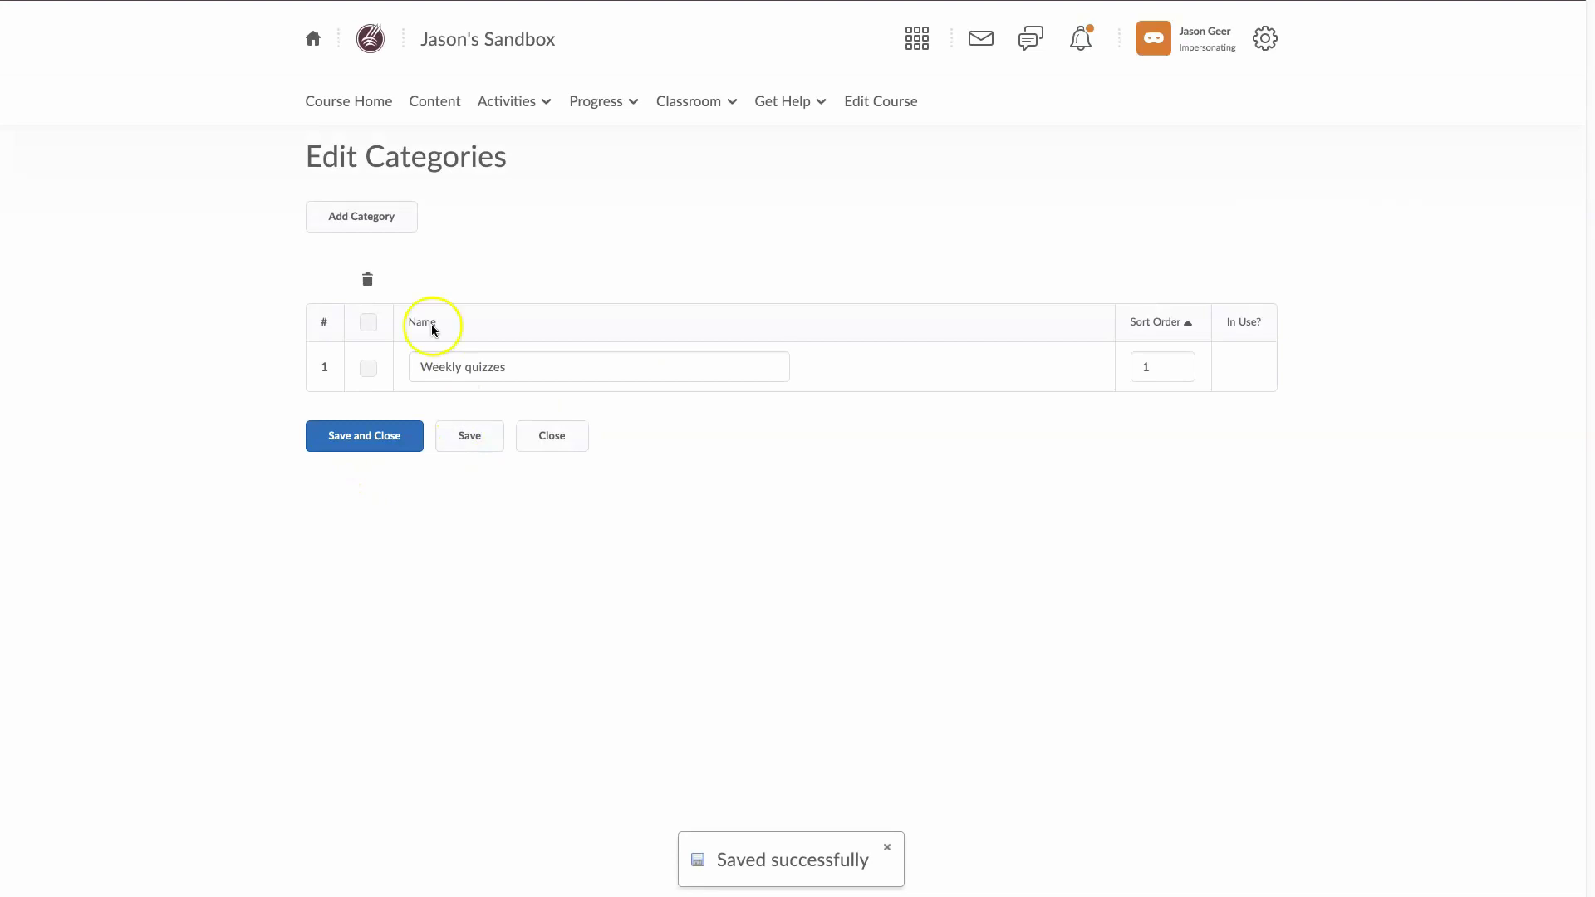
left_click(389, 218)
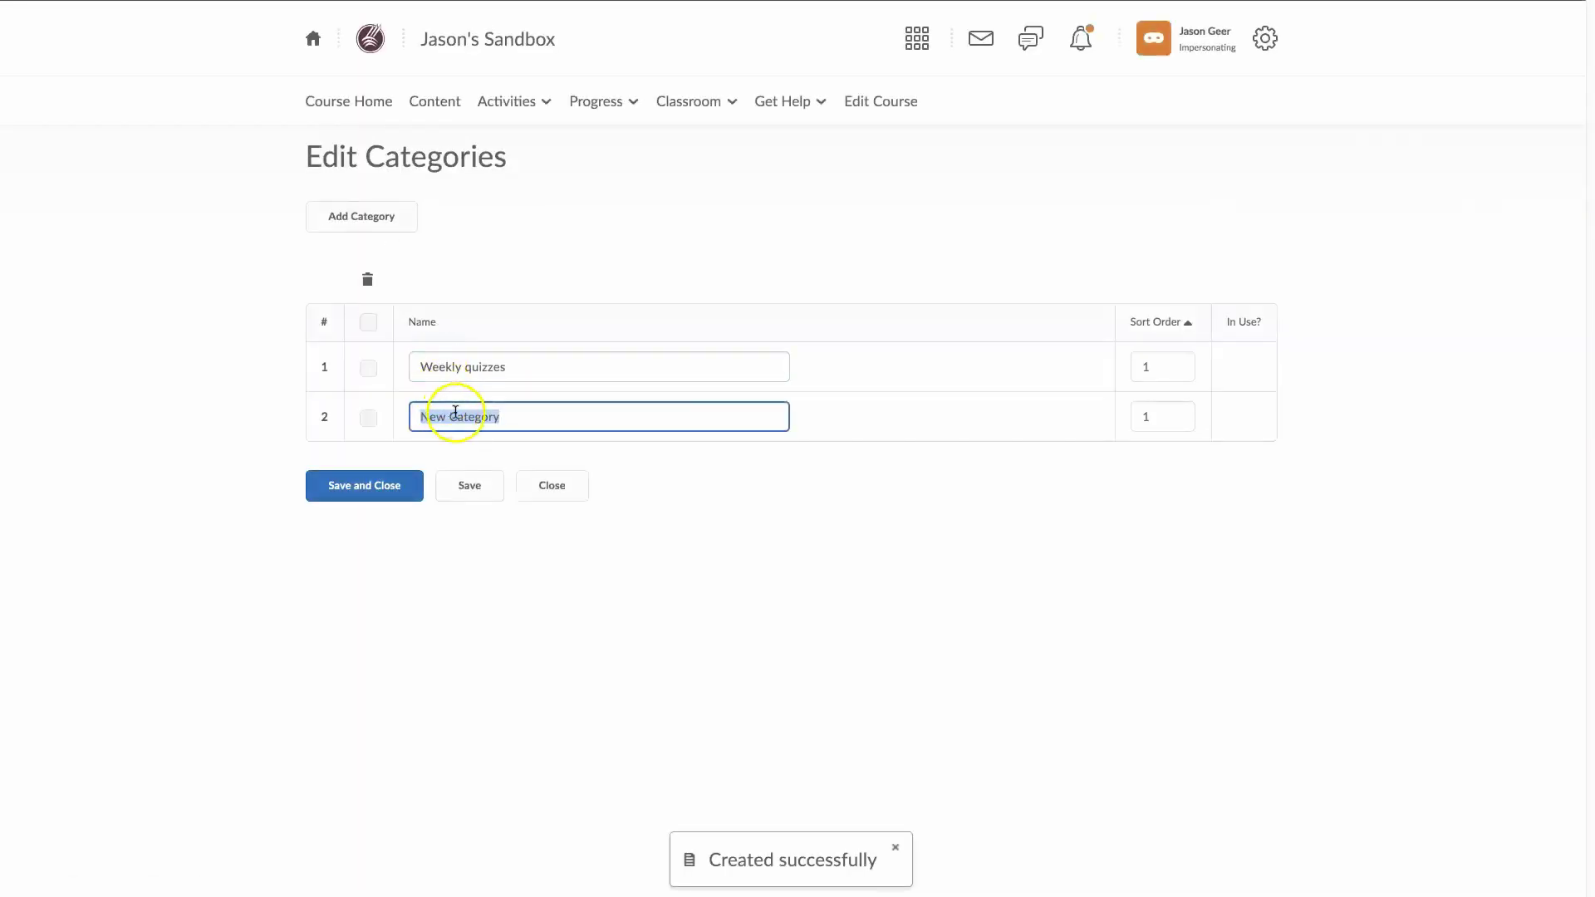
type("Seme")
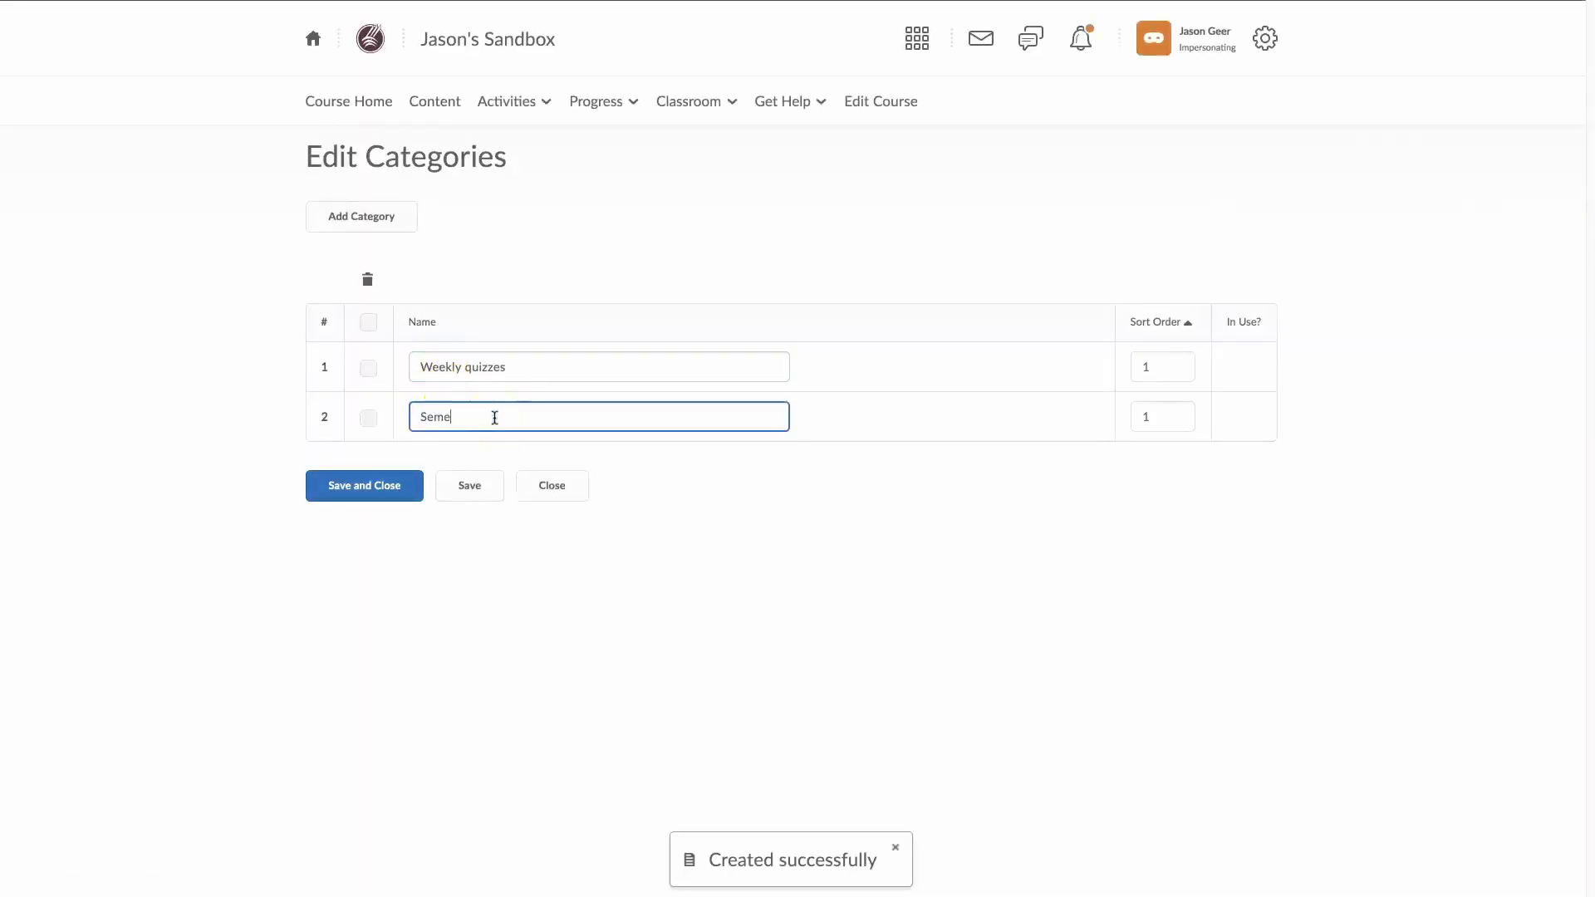
type("ster tests")
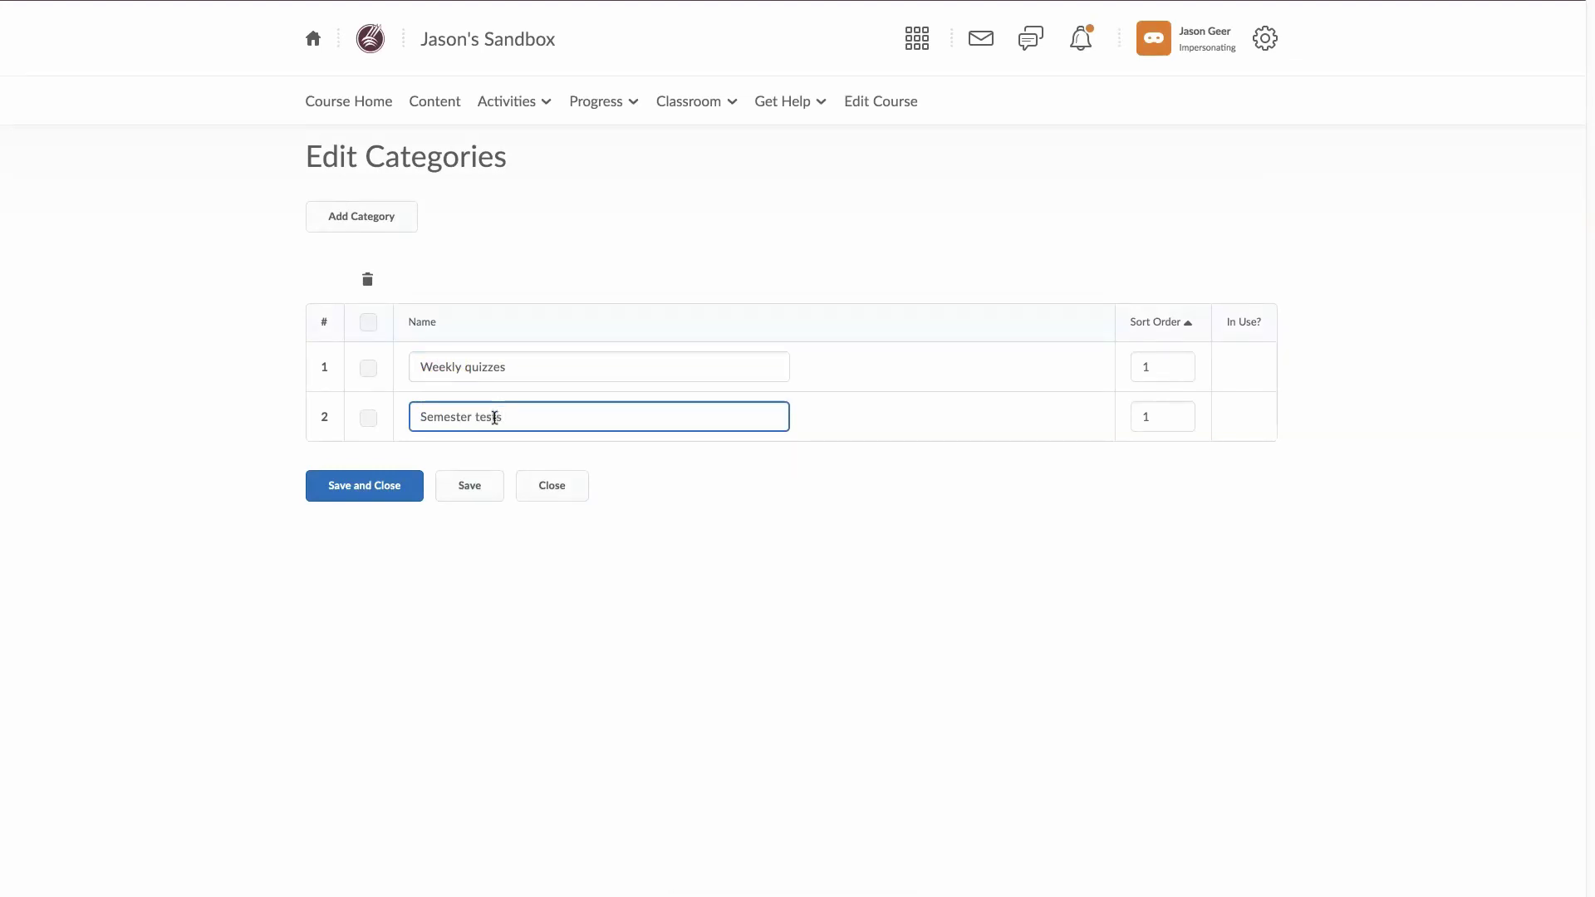
left_click(340, 486)
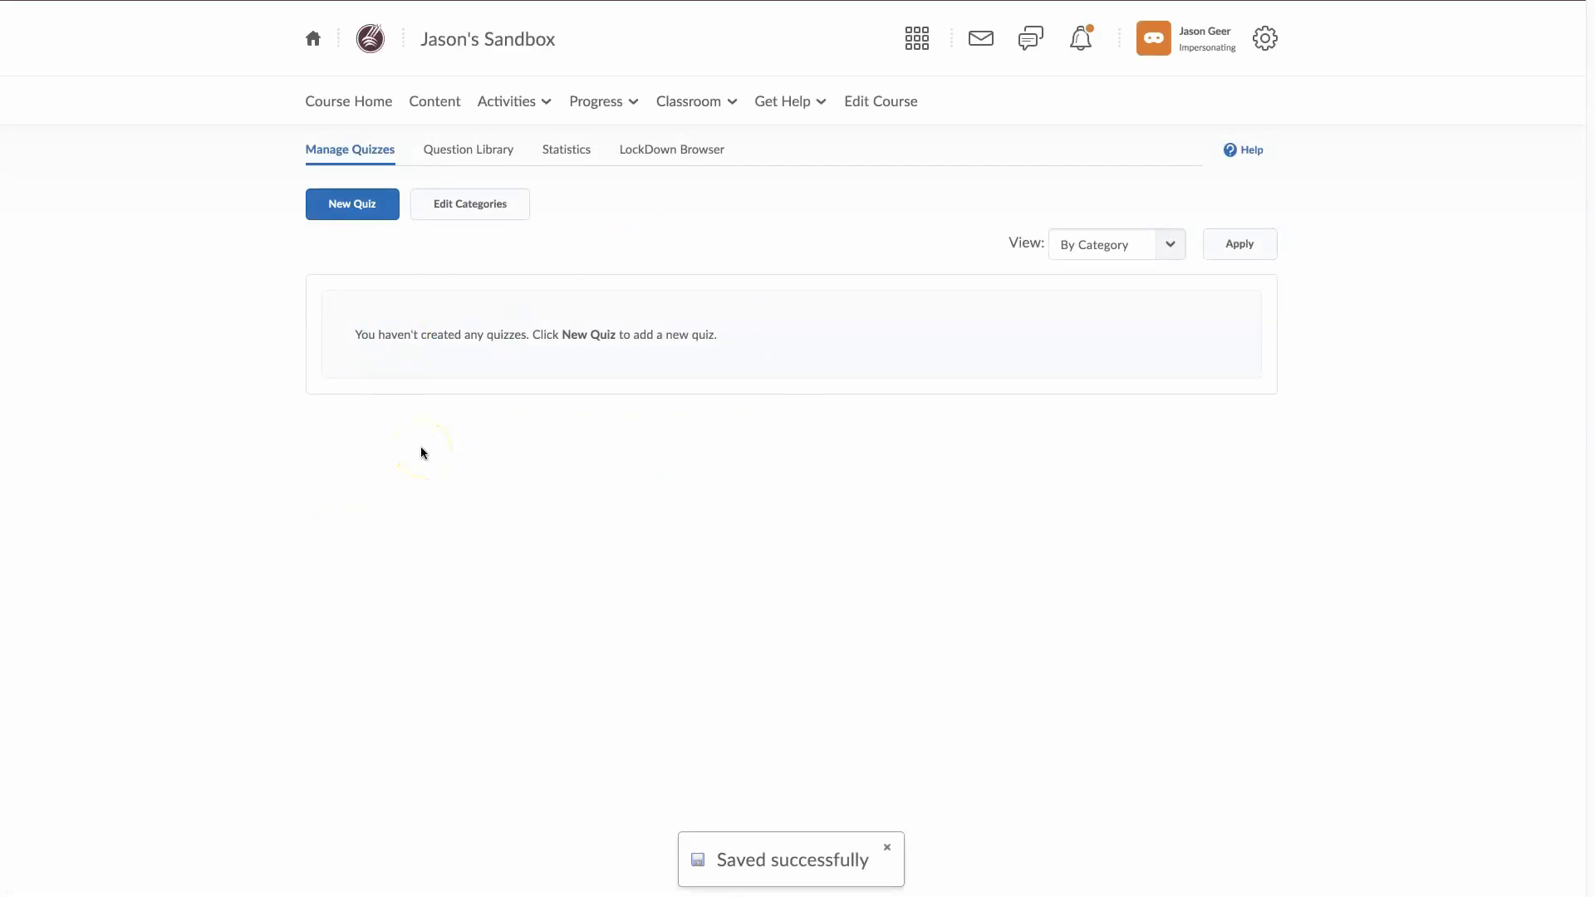
Create quiz 'Week 1 quiz' in the Weekly quizzes category and go to its questions.
left_click(379, 215)
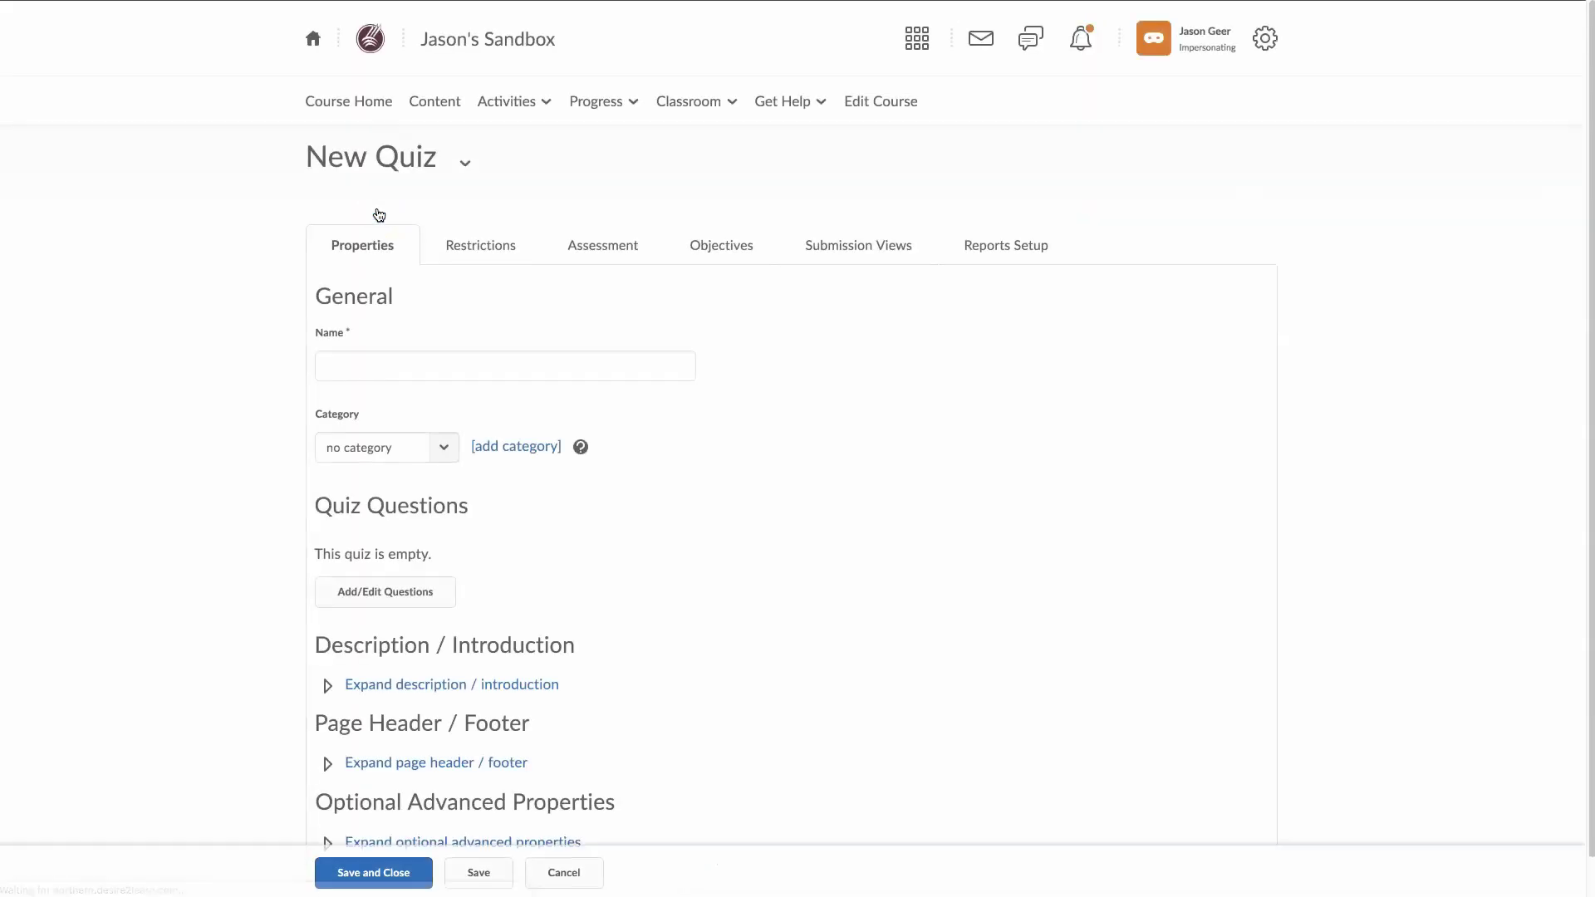
left_click(360, 363)
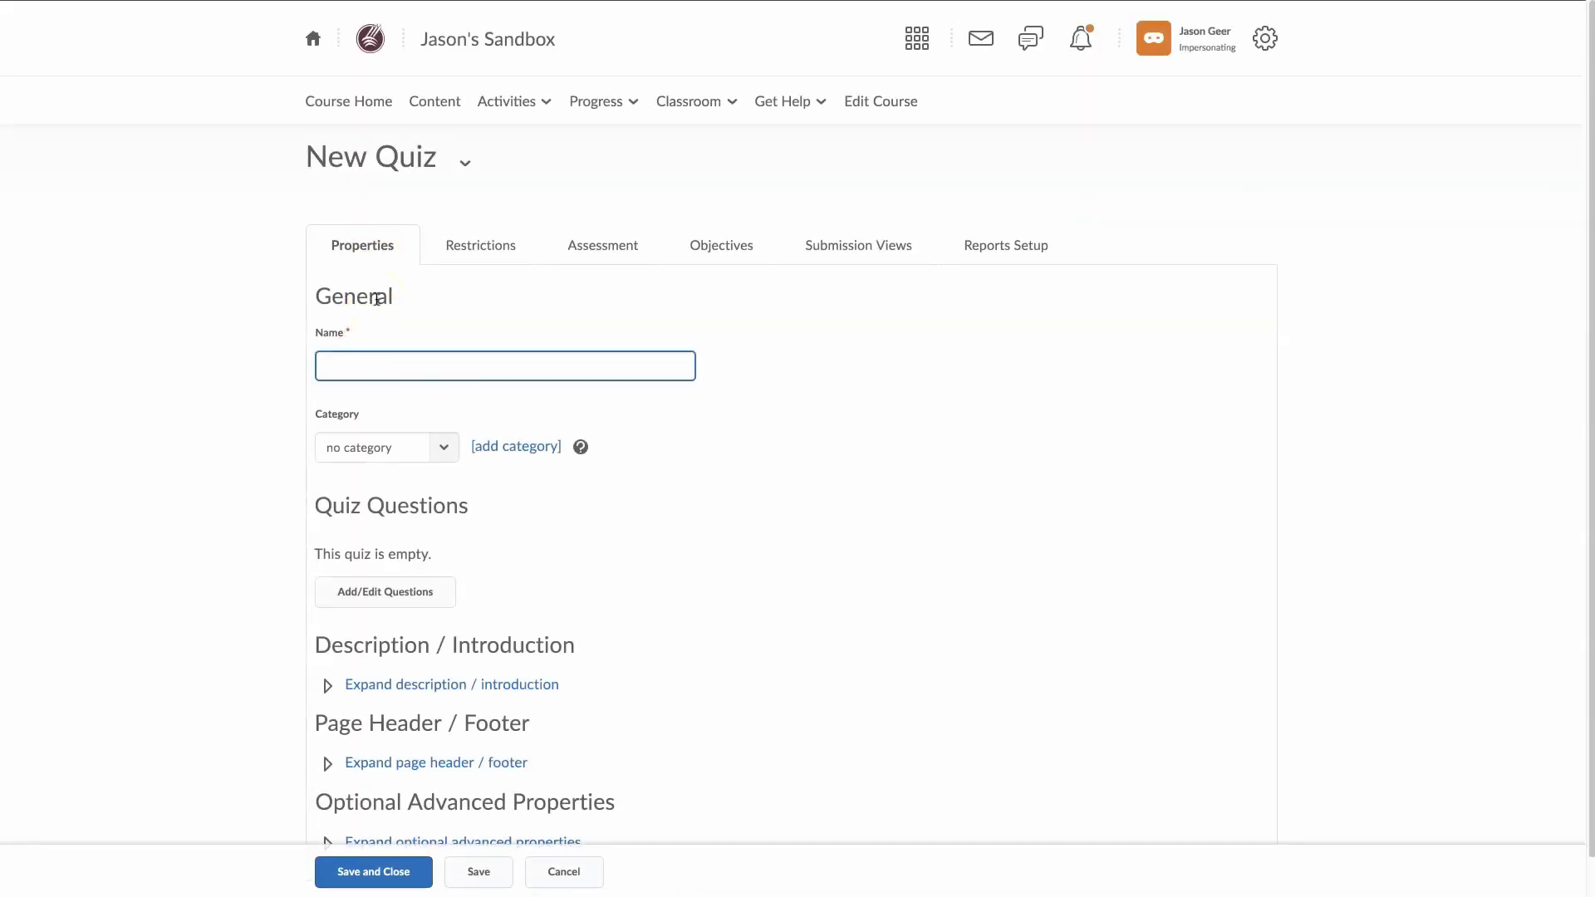
type("Week 1 quiz")
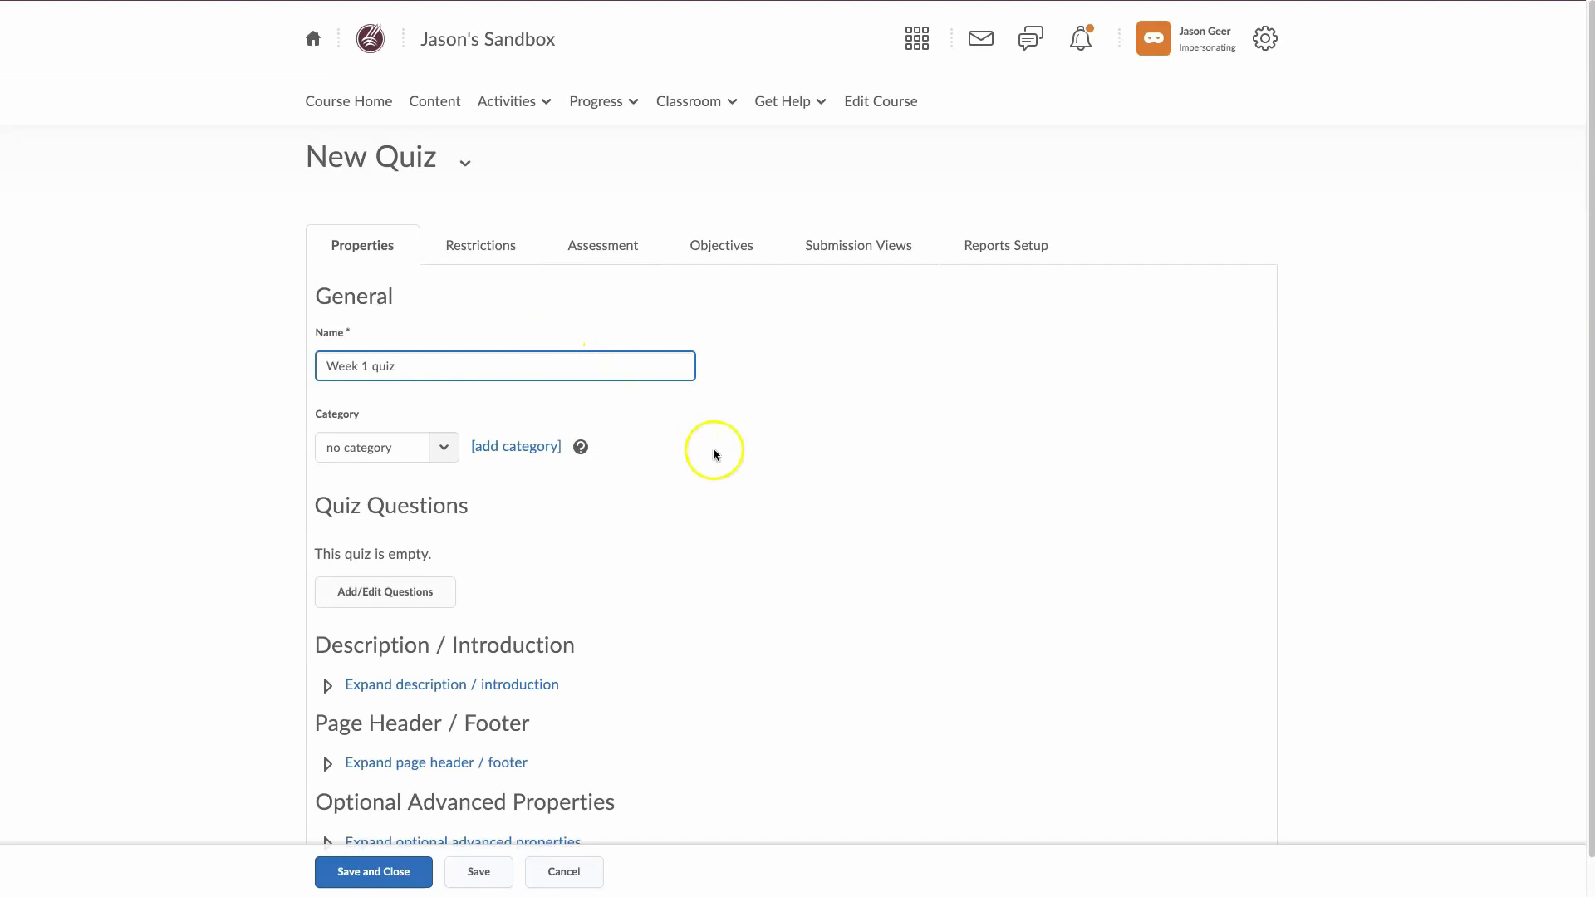
left_click(444, 447)
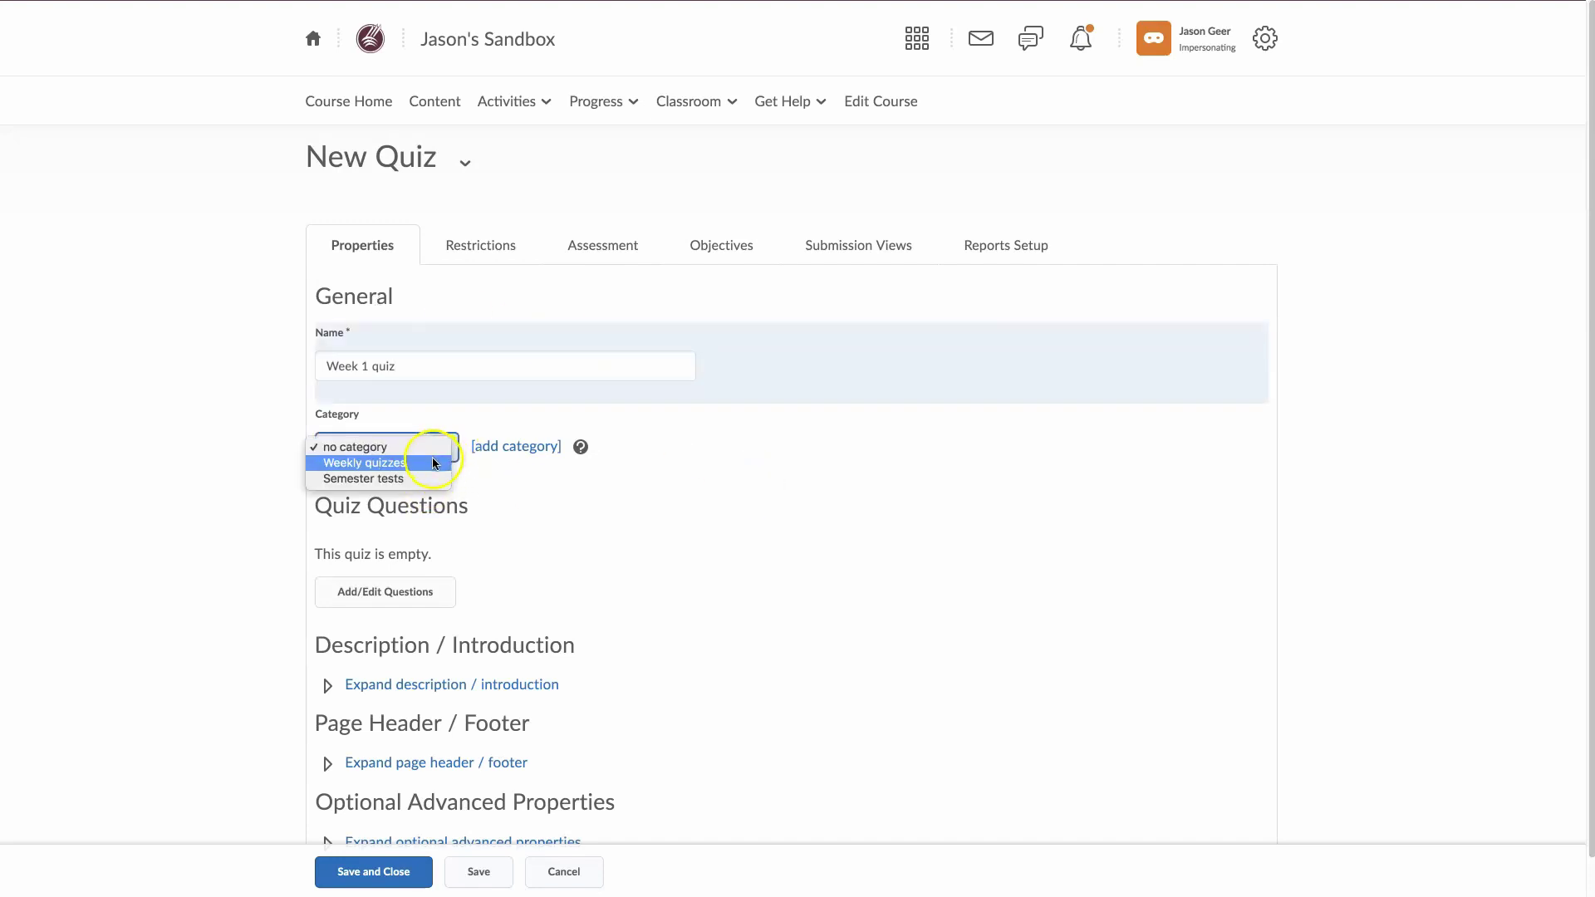
left_click(433, 463)
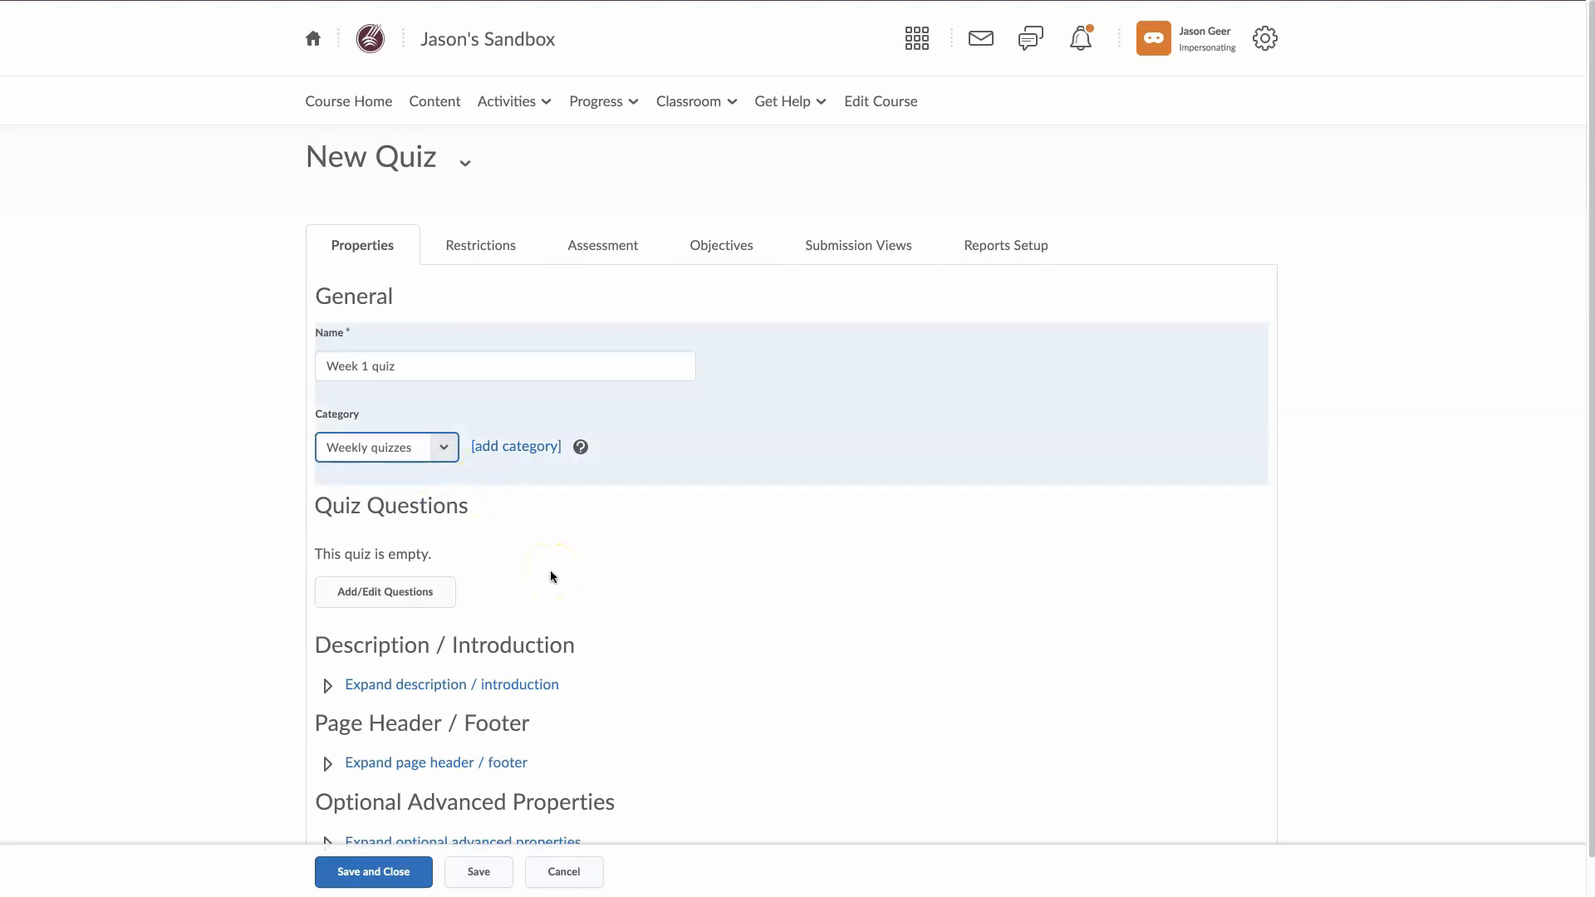
left_click(431, 595)
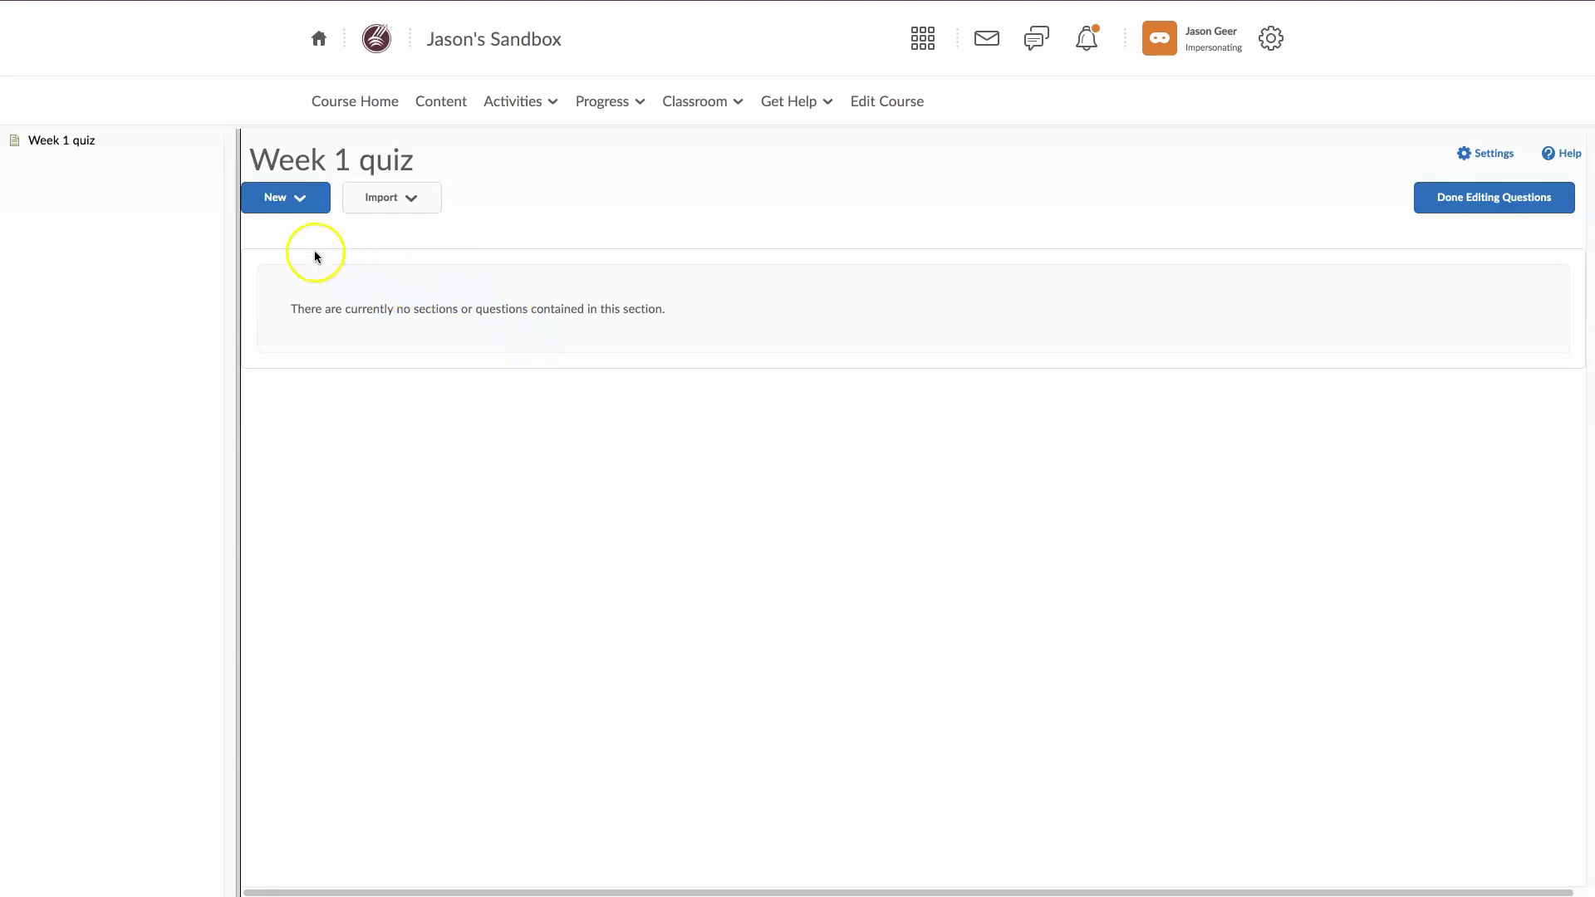
Add and save the true/false question 'Is the sky blue?' with True as correct.
left_click(305, 198)
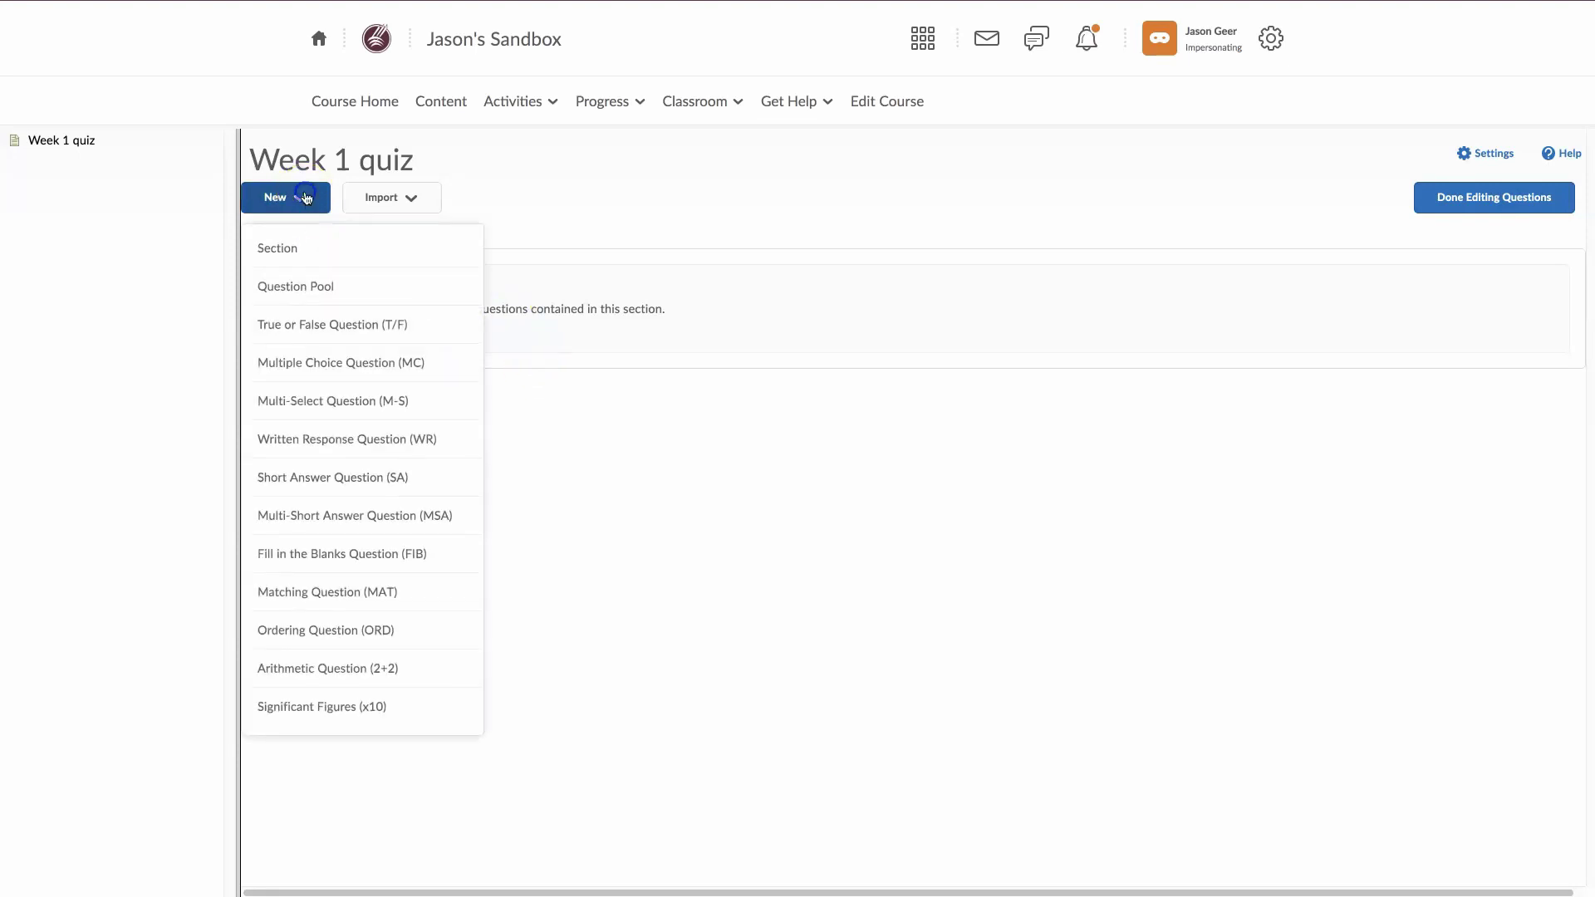
left_click(362, 325)
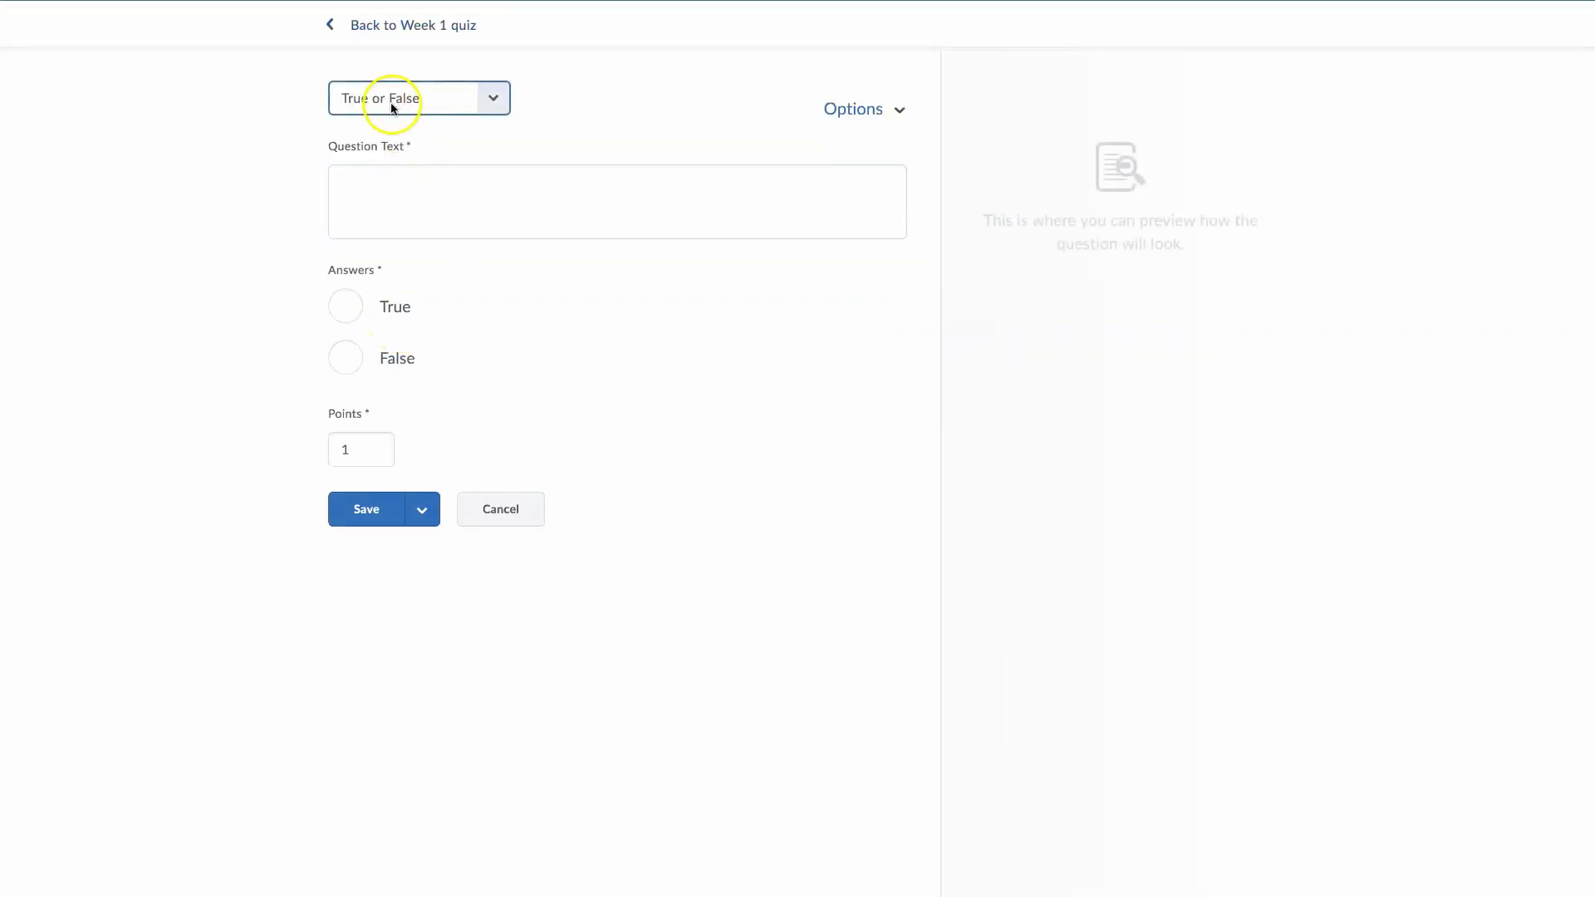
left_click(392, 196)
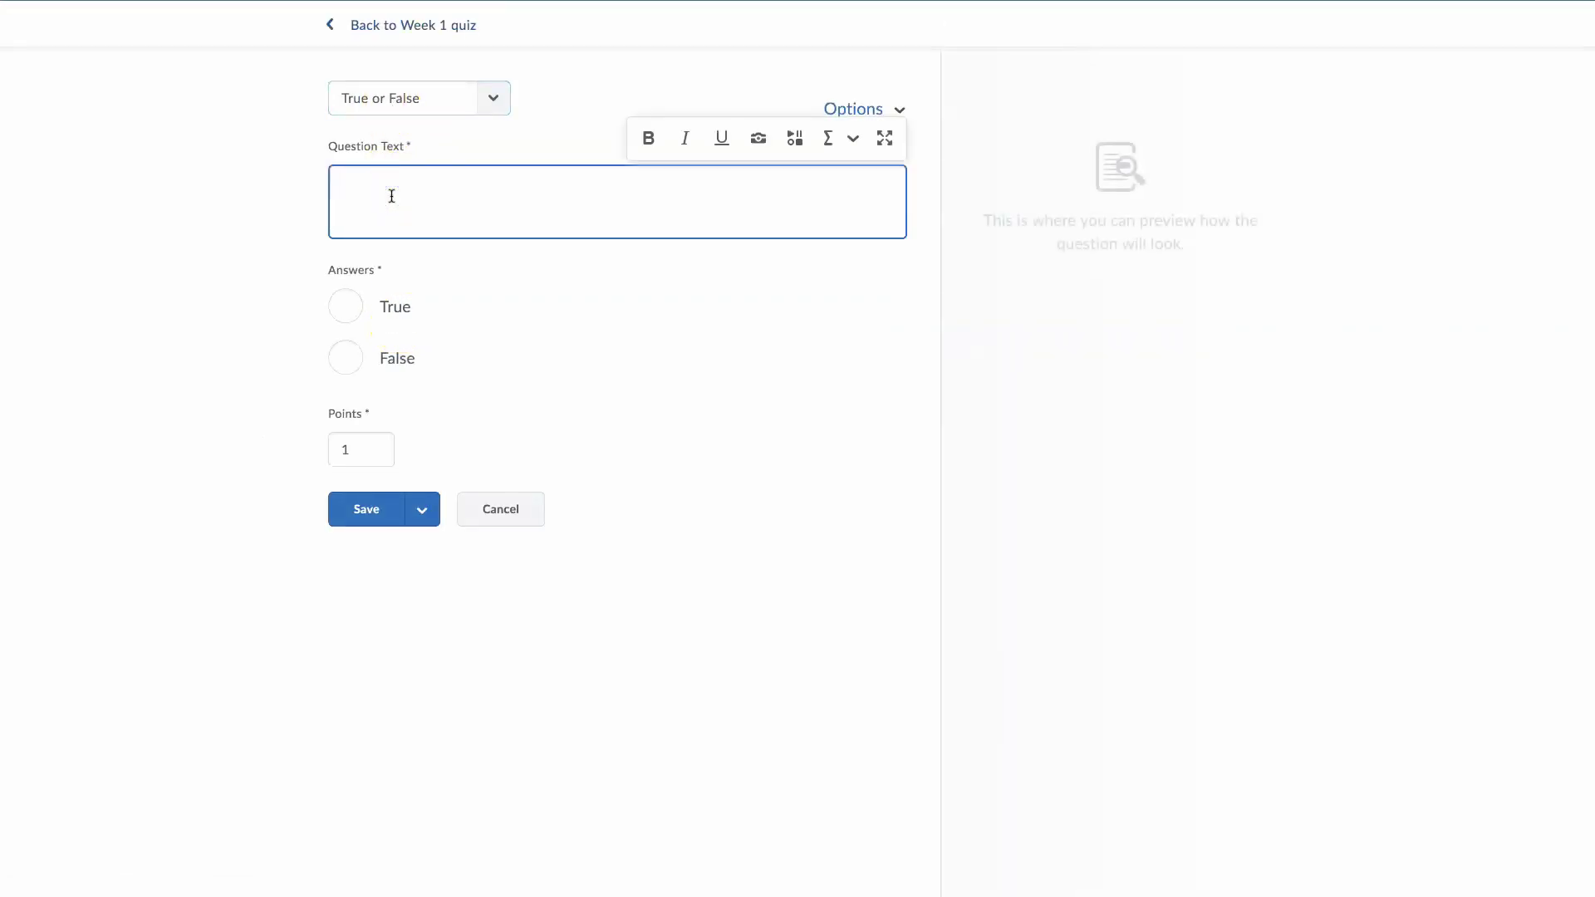
type("Is th")
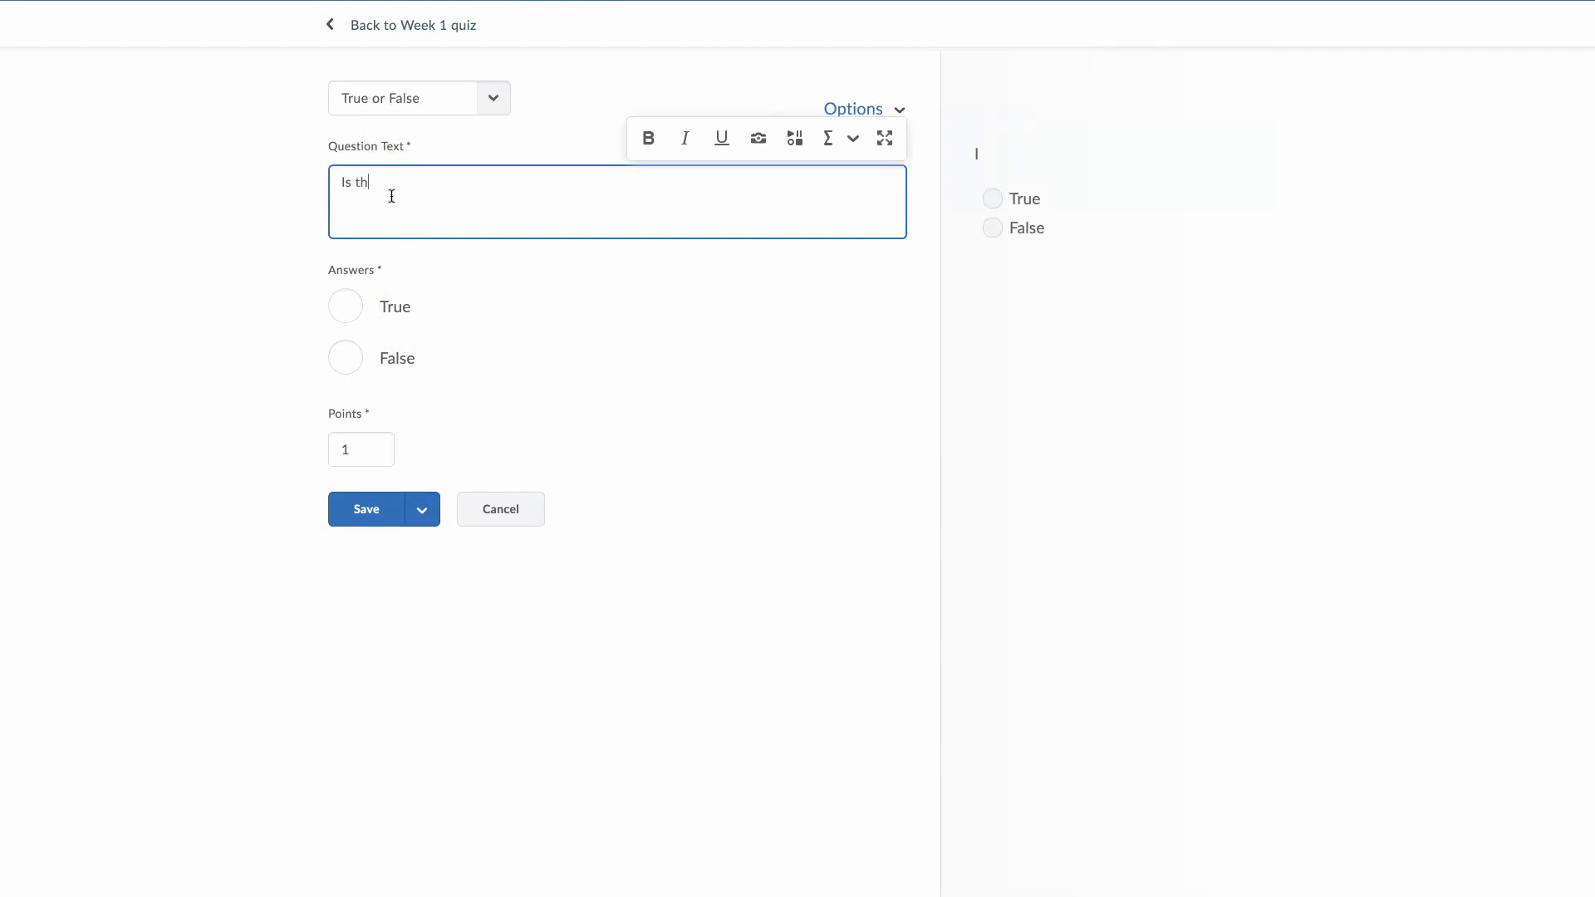
type("e sky blue?")
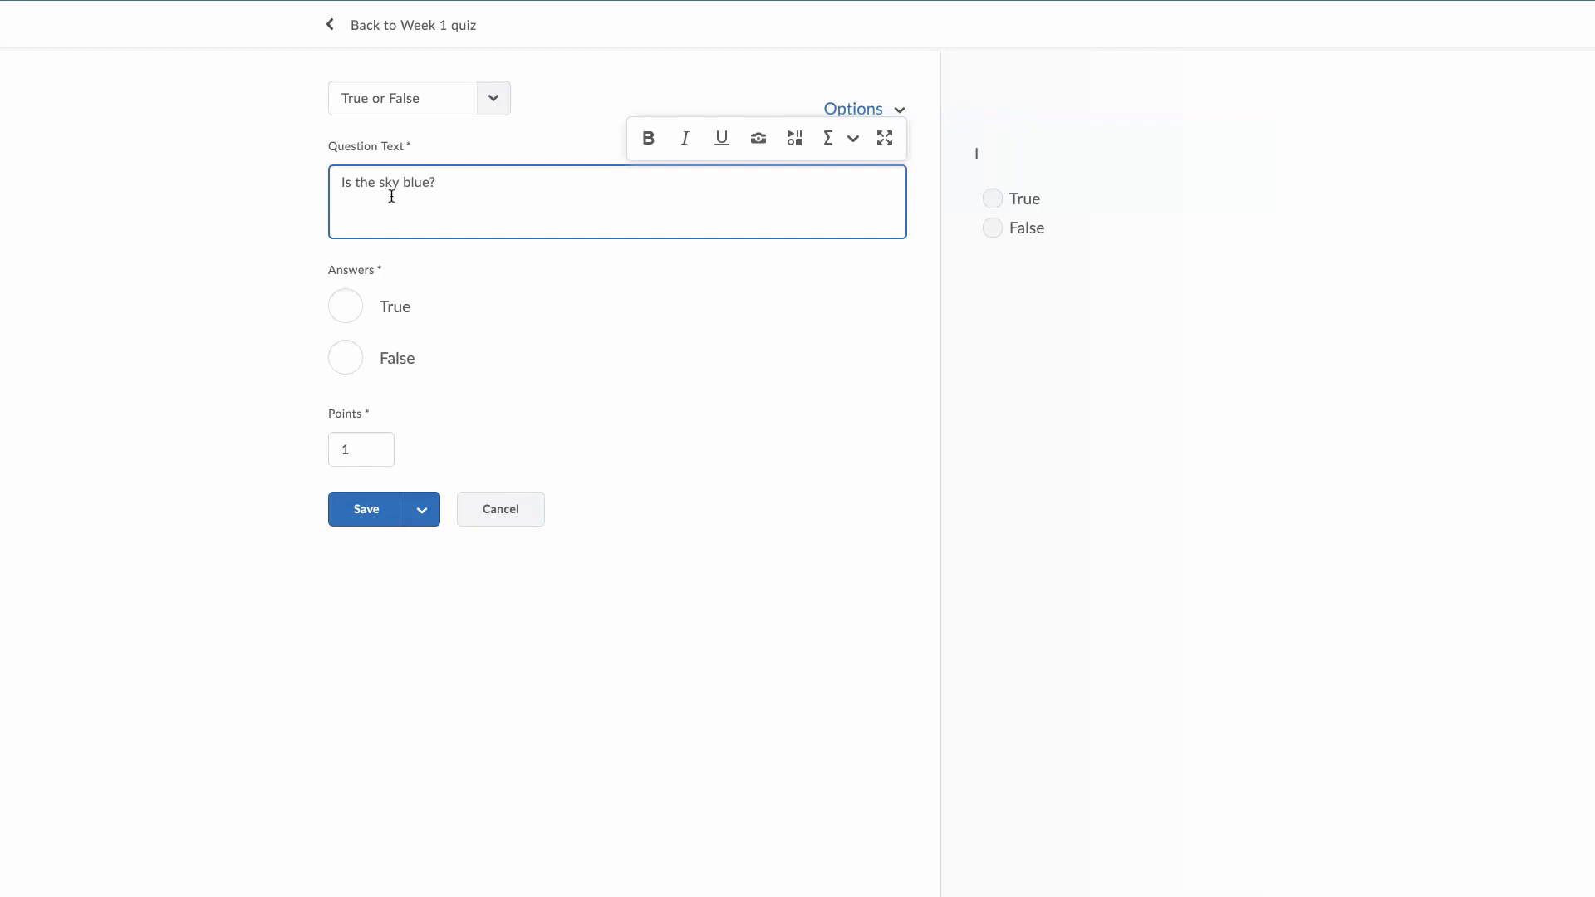
left_click(348, 309)
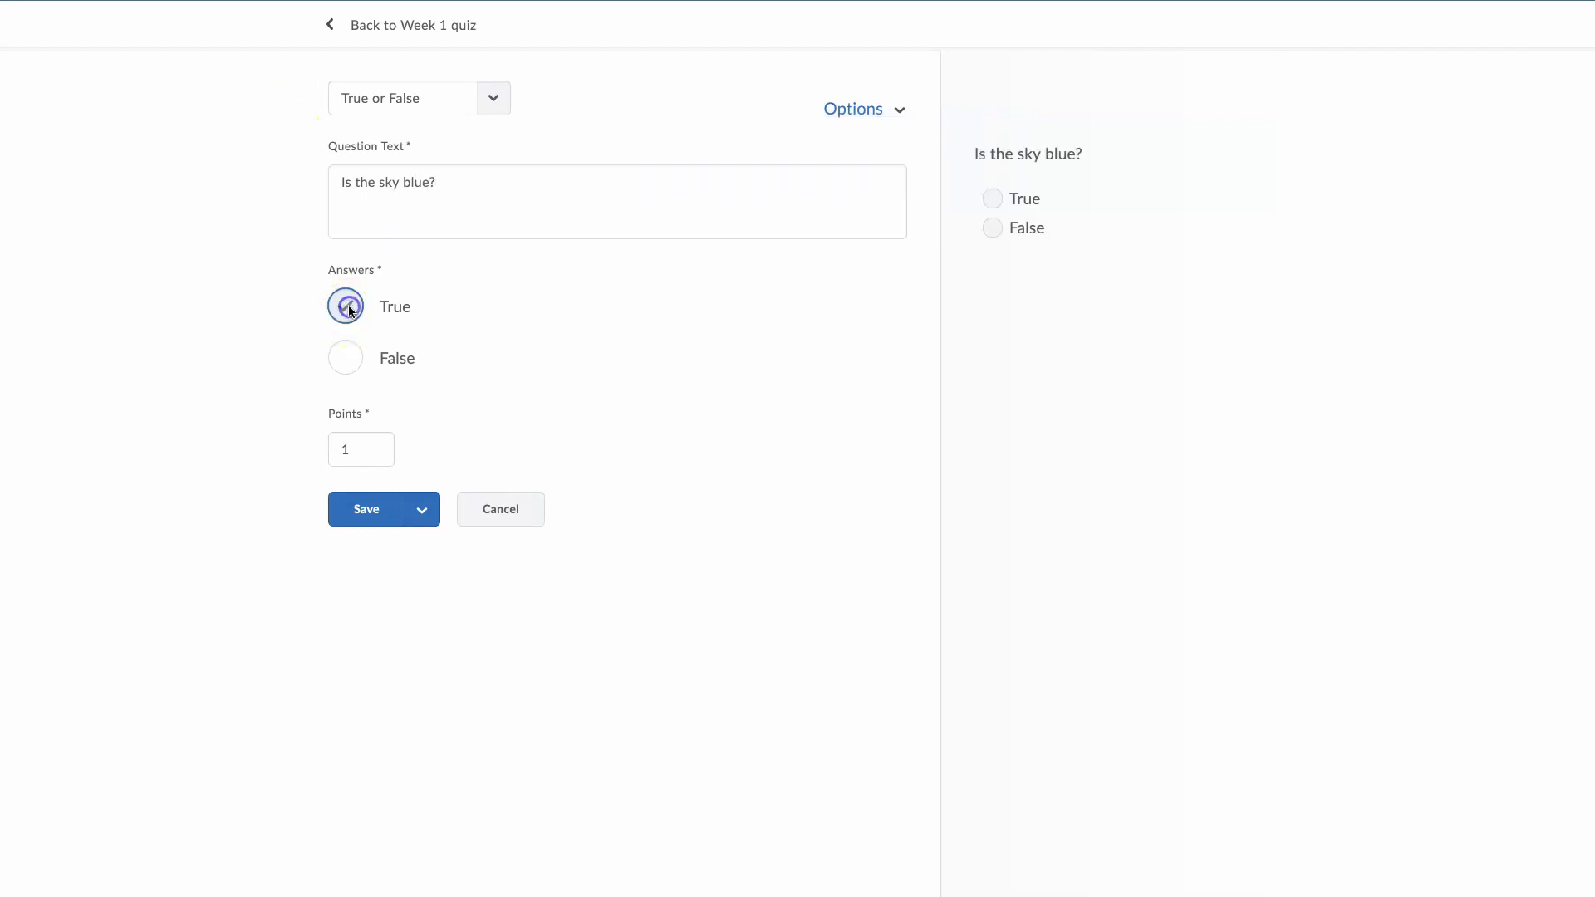
left_click(377, 512)
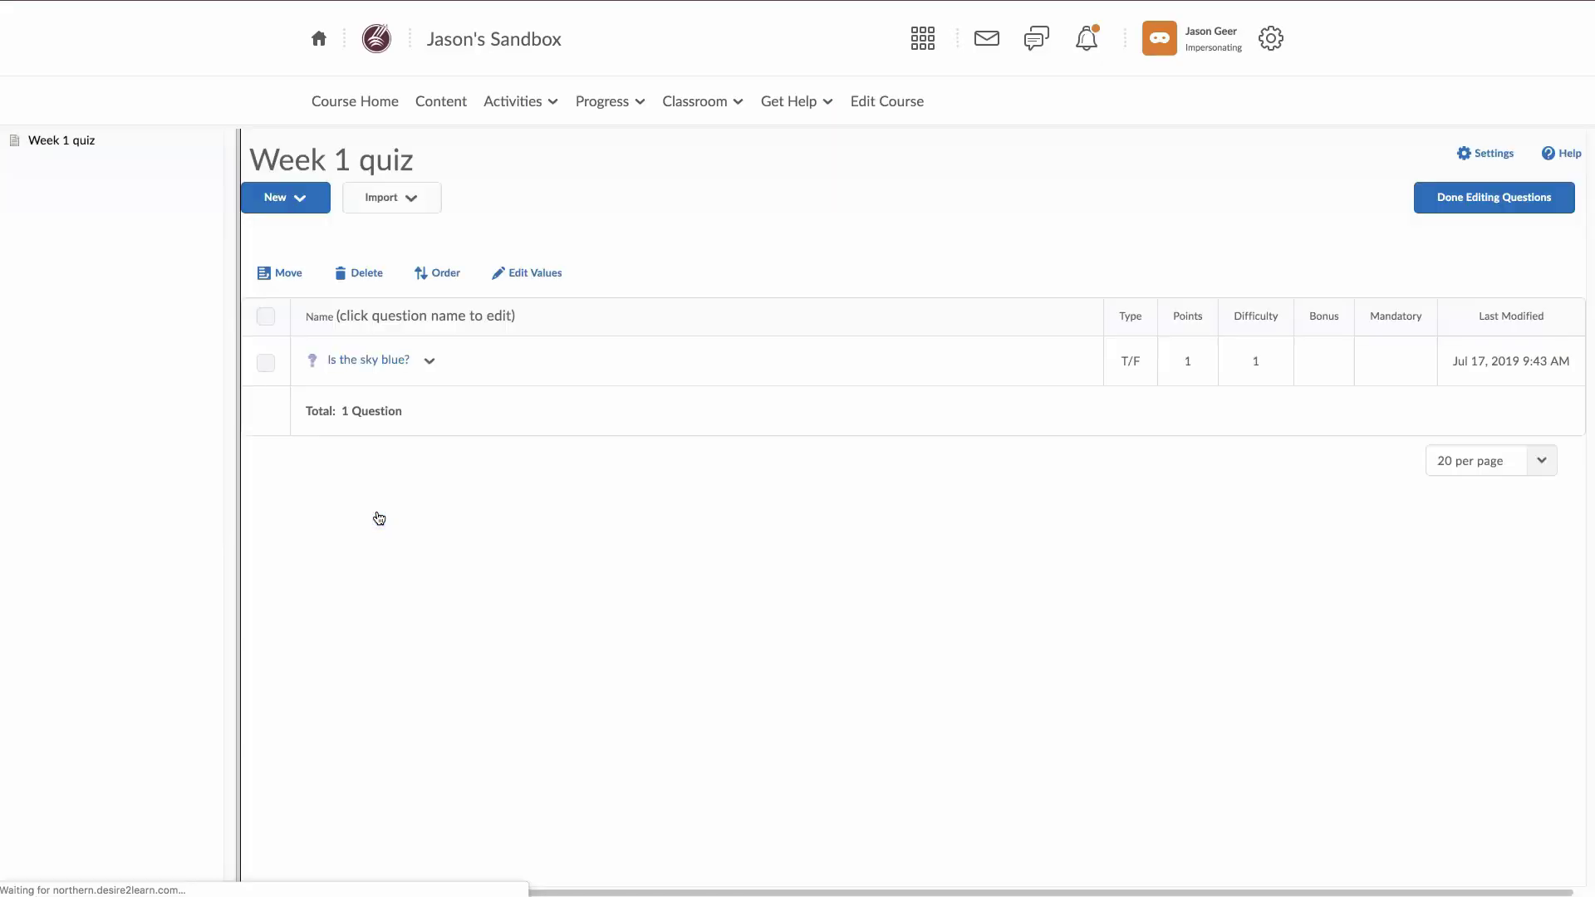
Start a multiple-choice question with the text 'What is my favorite color?'.
left_click(301, 197)
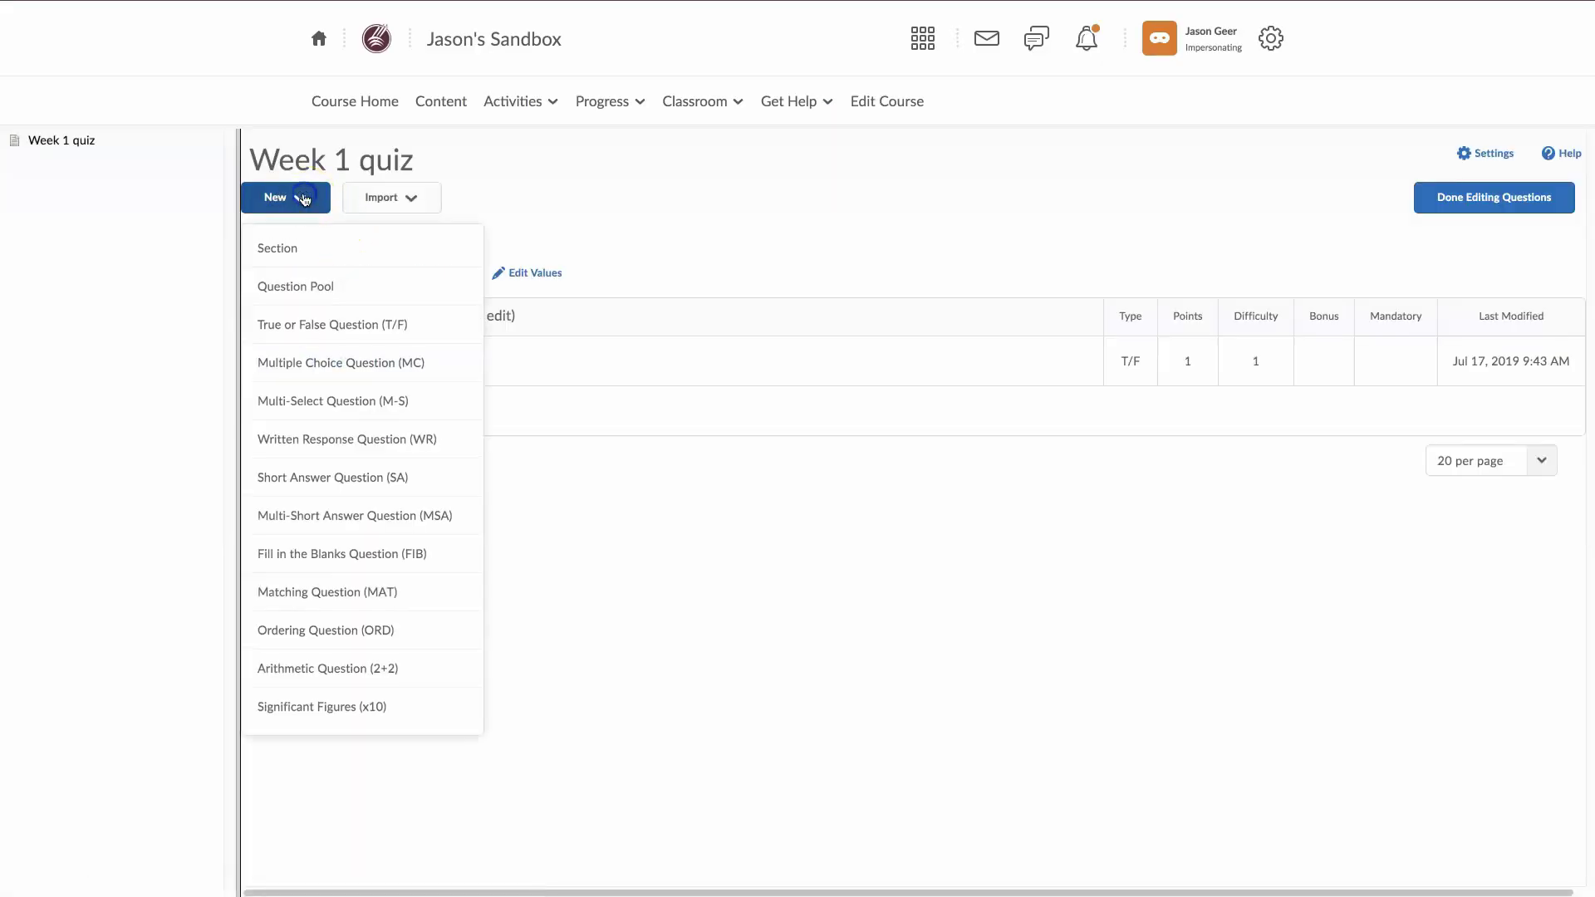
left_click(335, 374)
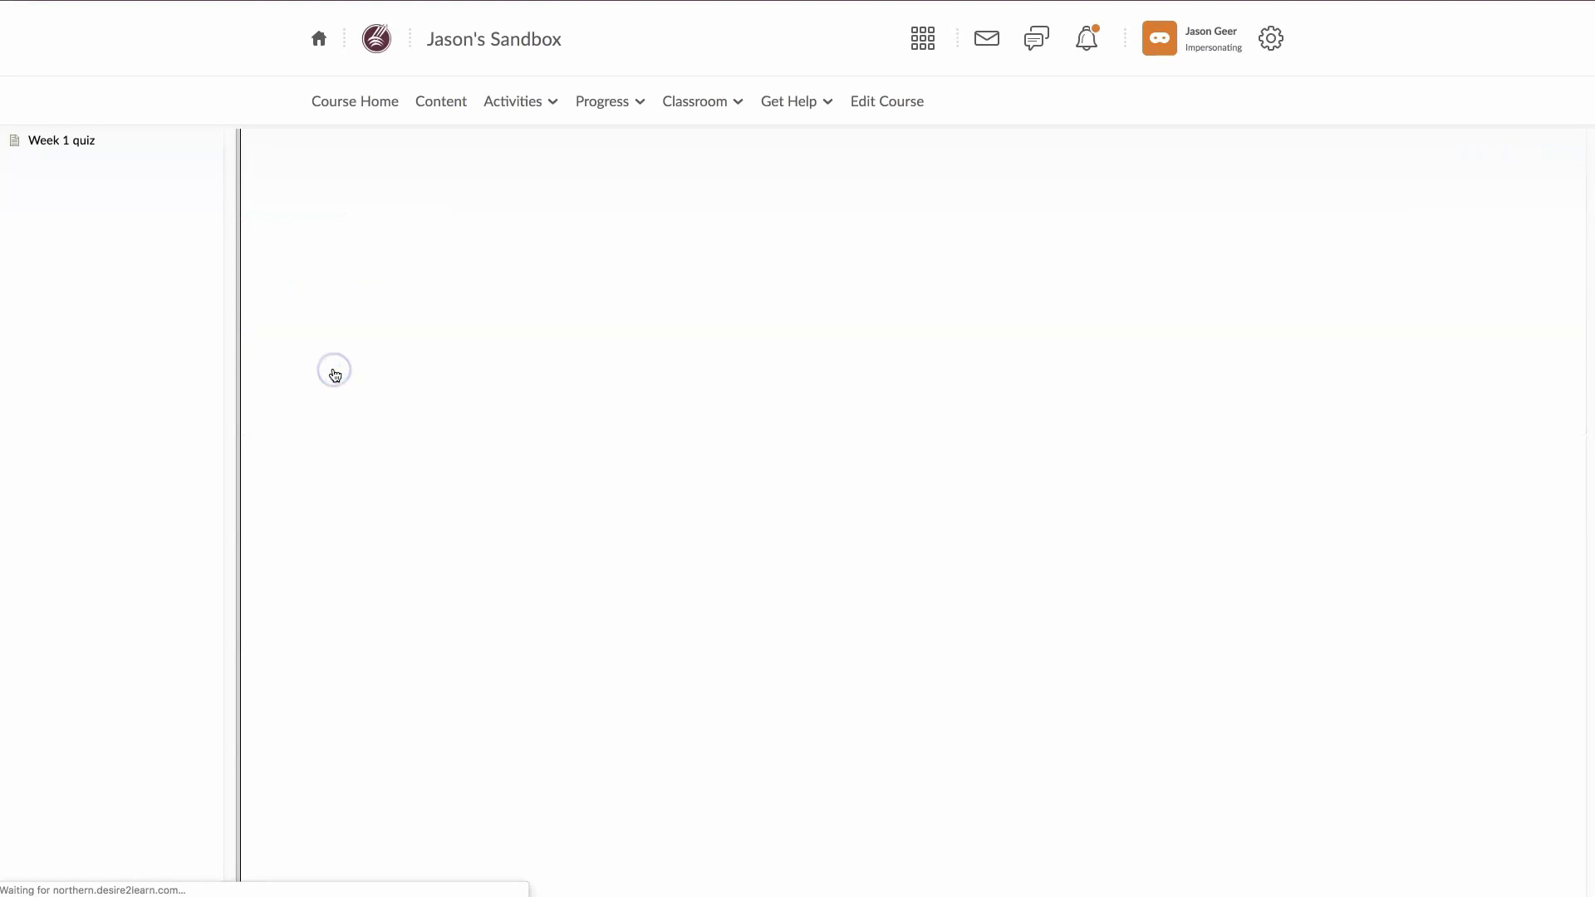
left_click(400, 178)
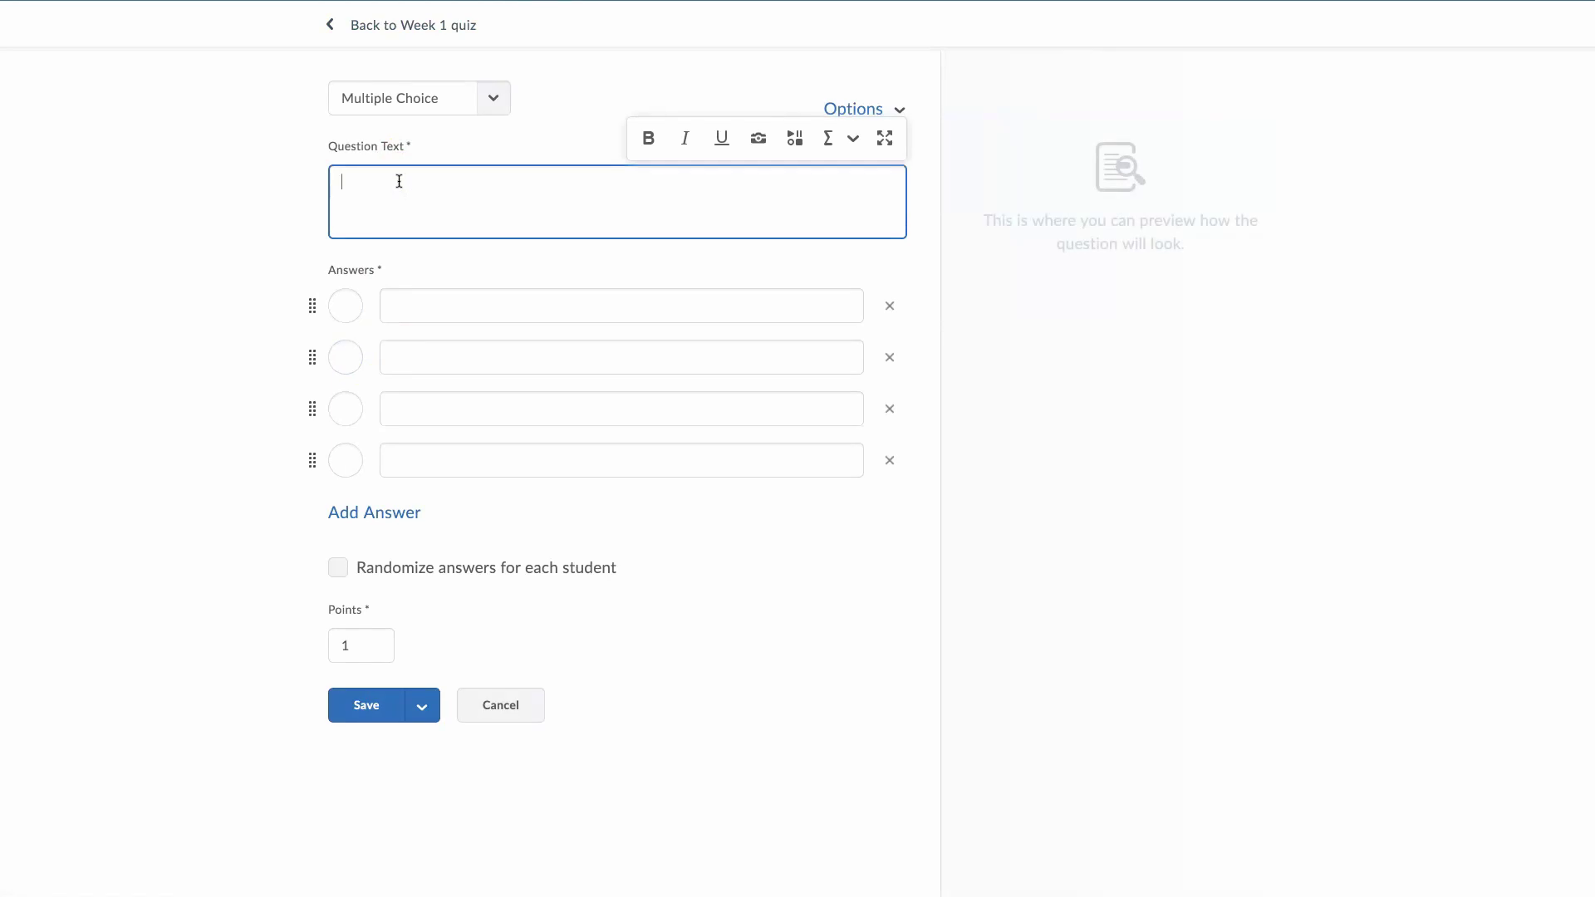
type("Wha")
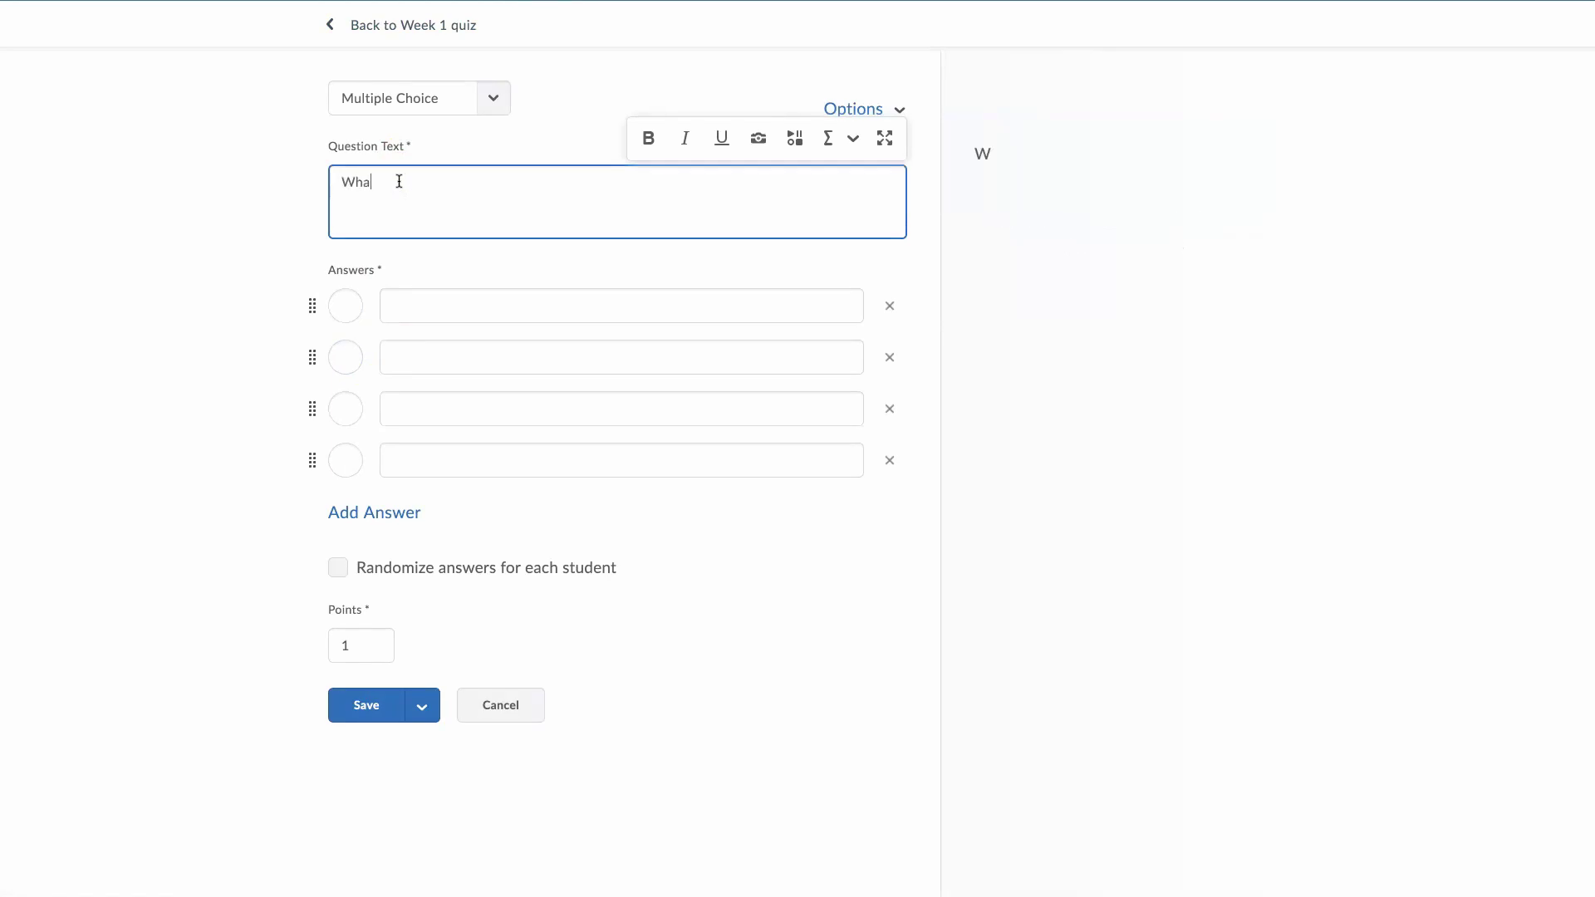
type("t is my favorite color?")
Enter the four answers: blue, red, yellow and orange.
left_click(489, 319)
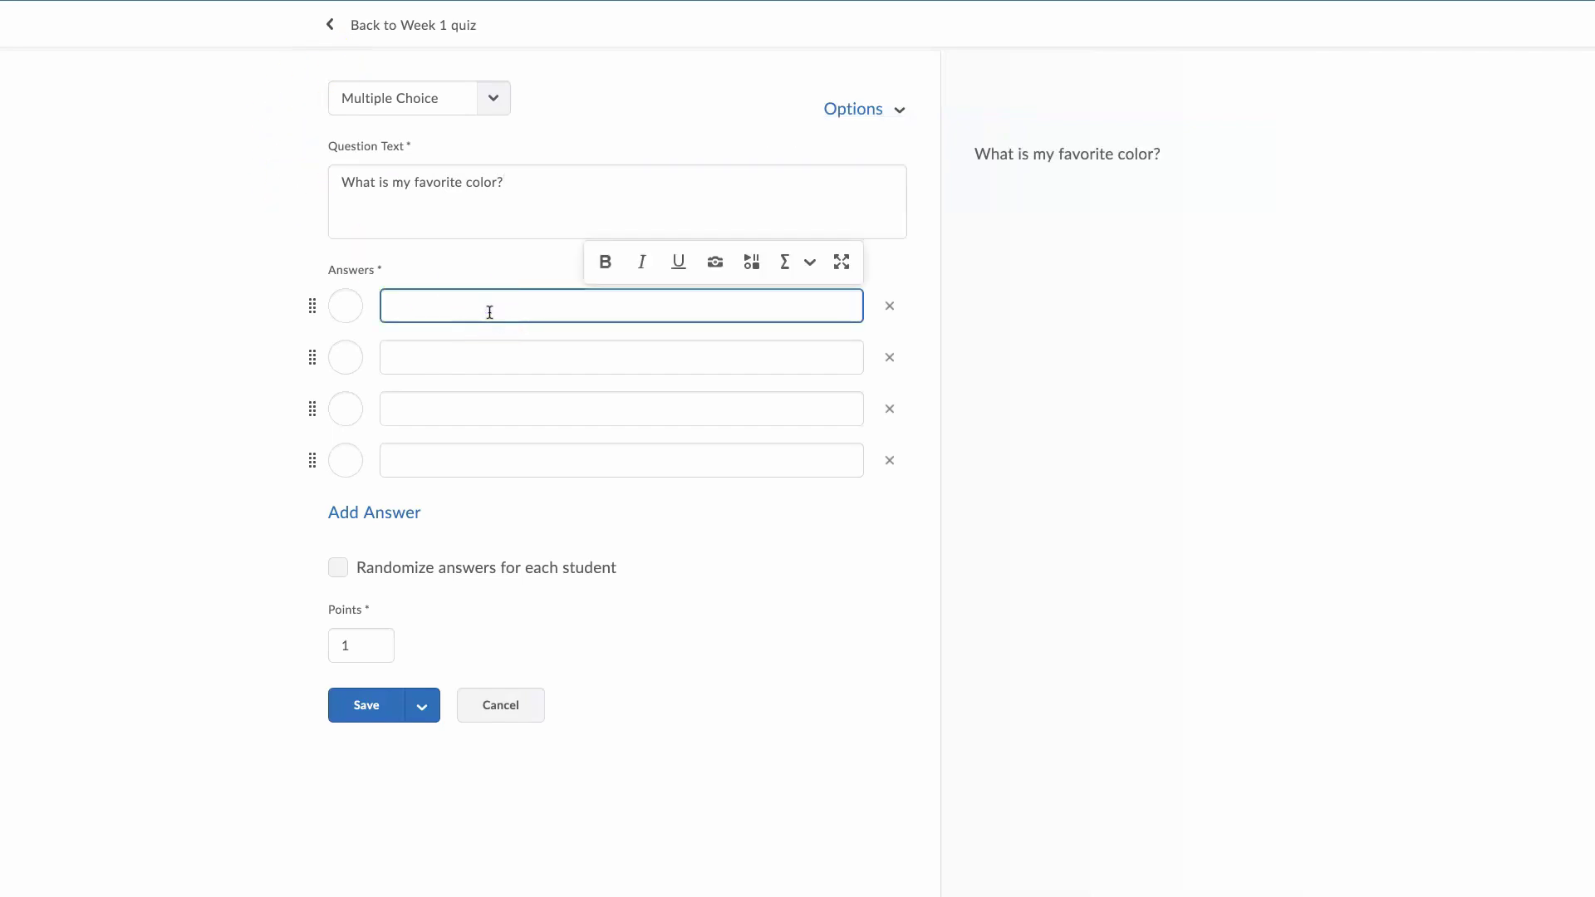
type("blue")
key("Tab")
left_click(481, 244)
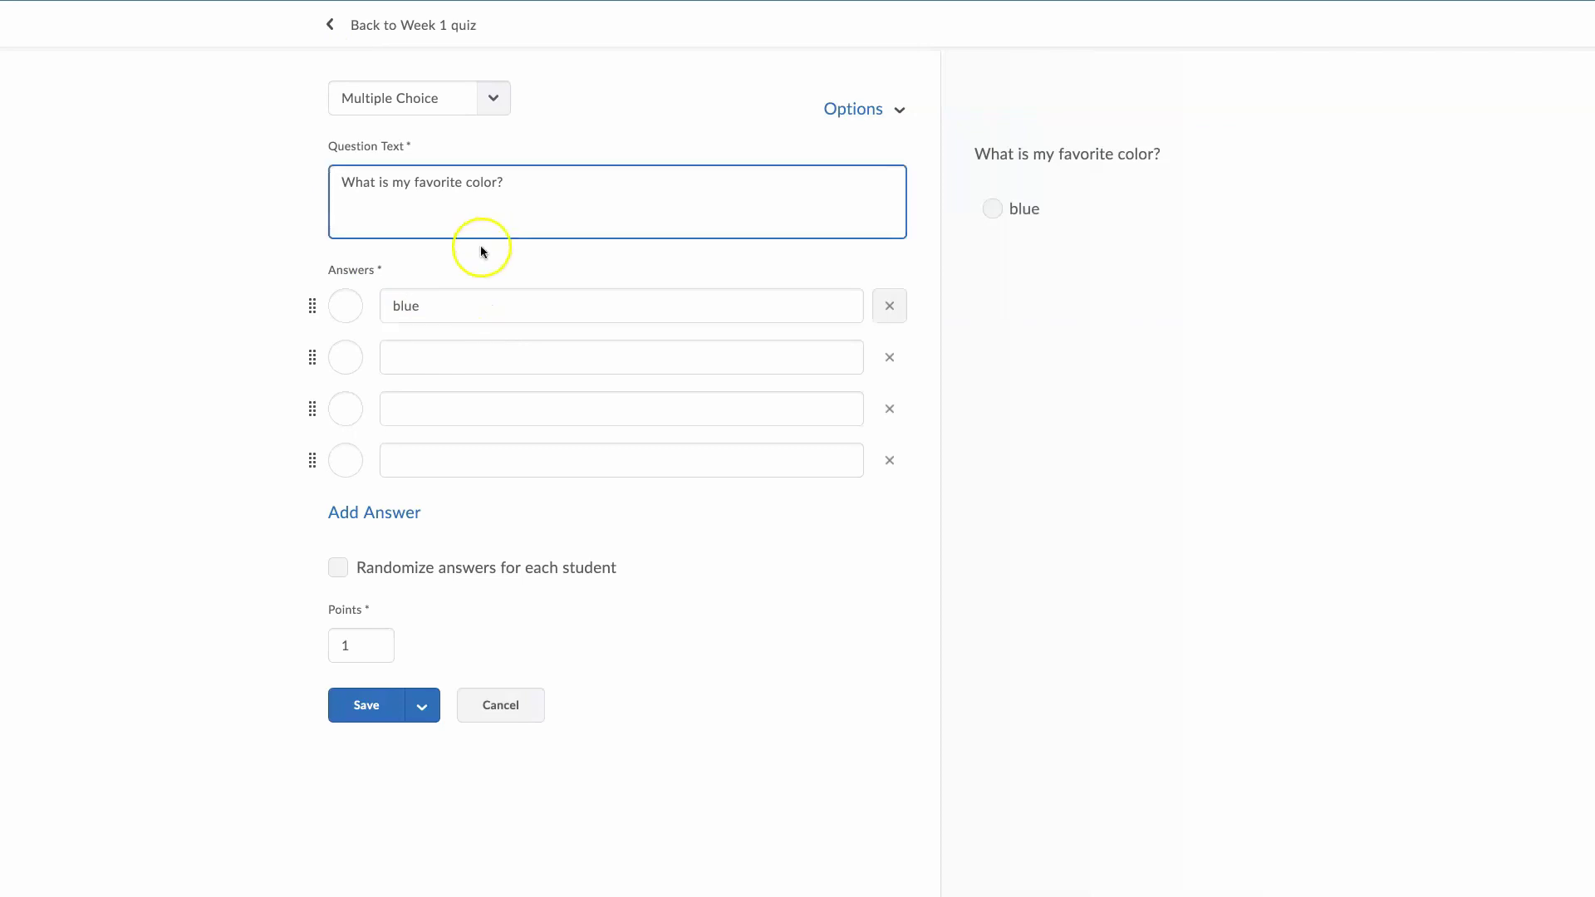
left_click(457, 354)
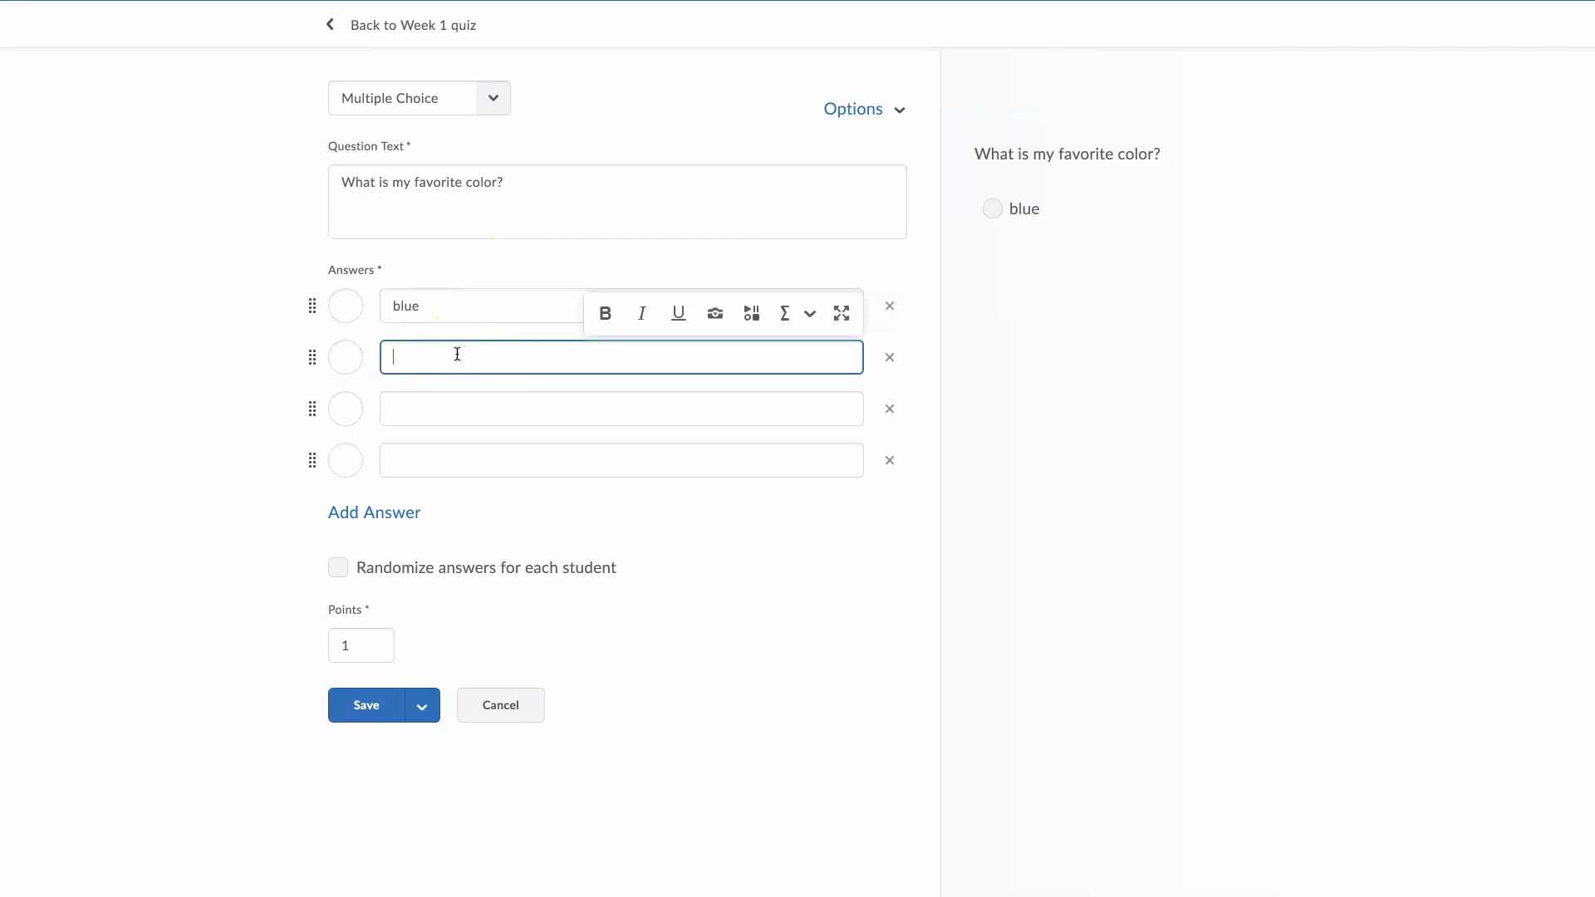
type("red")
left_click(473, 402)
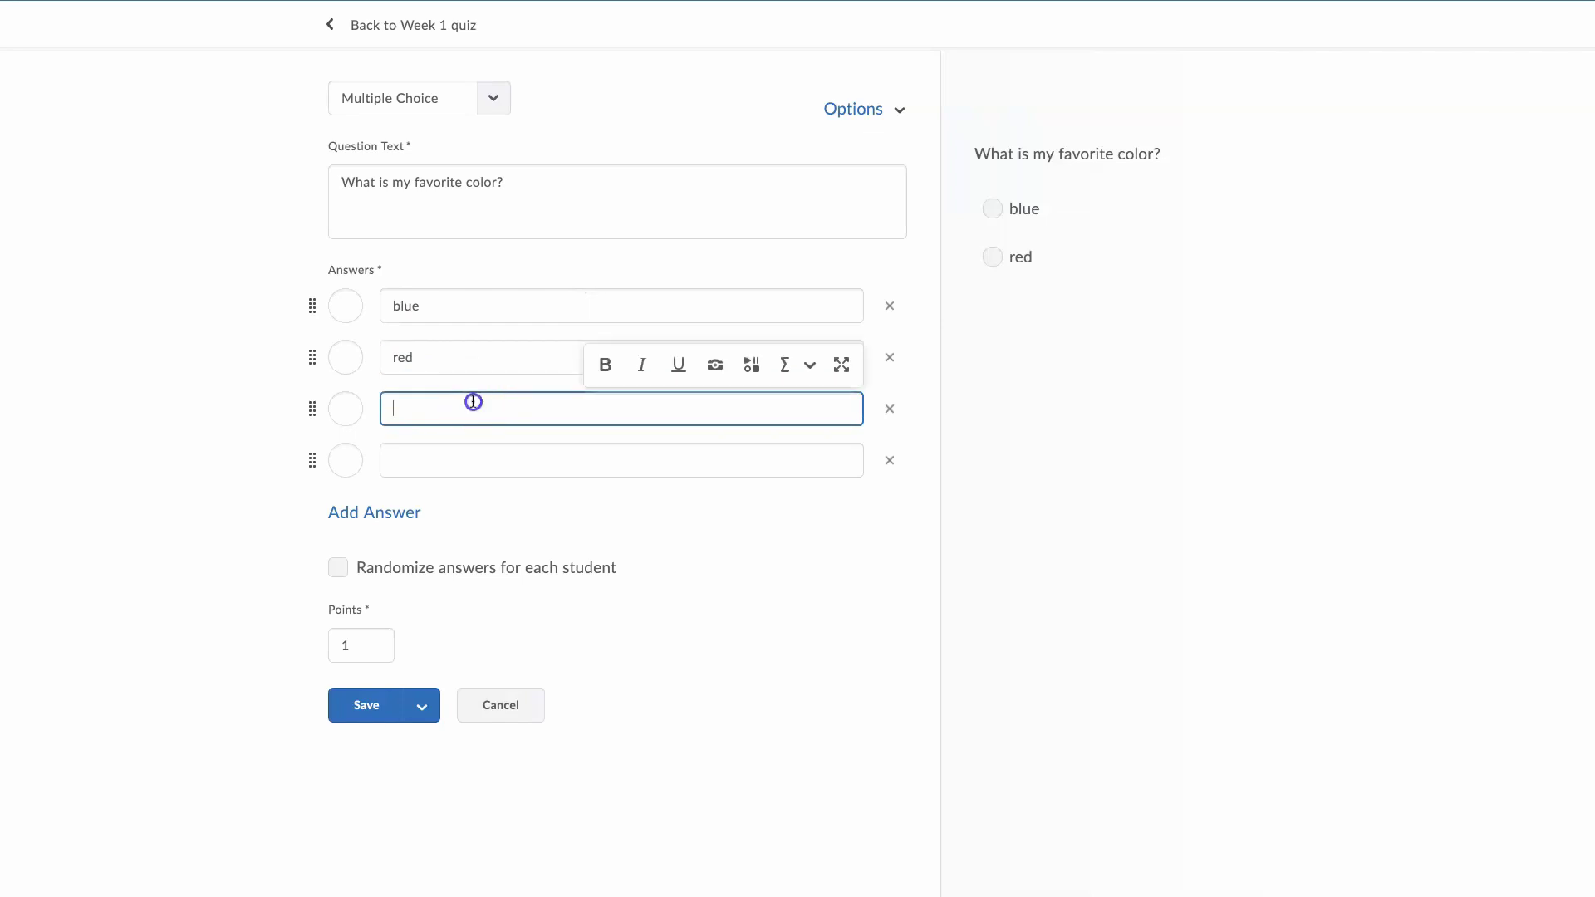
type("yellow")
left_click(528, 455)
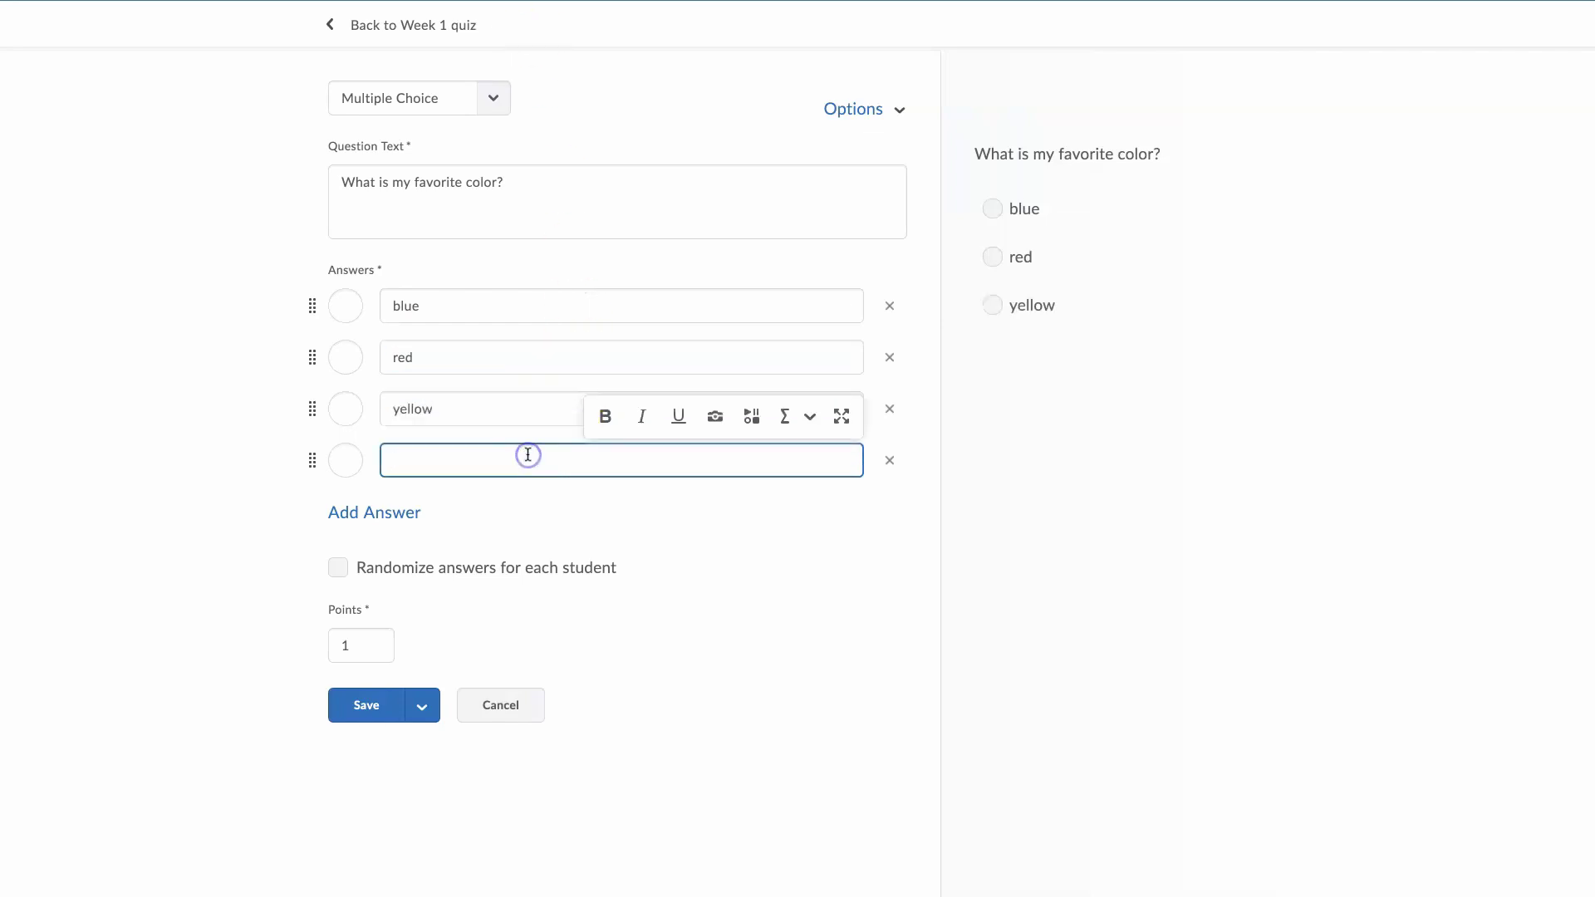
type("orange")
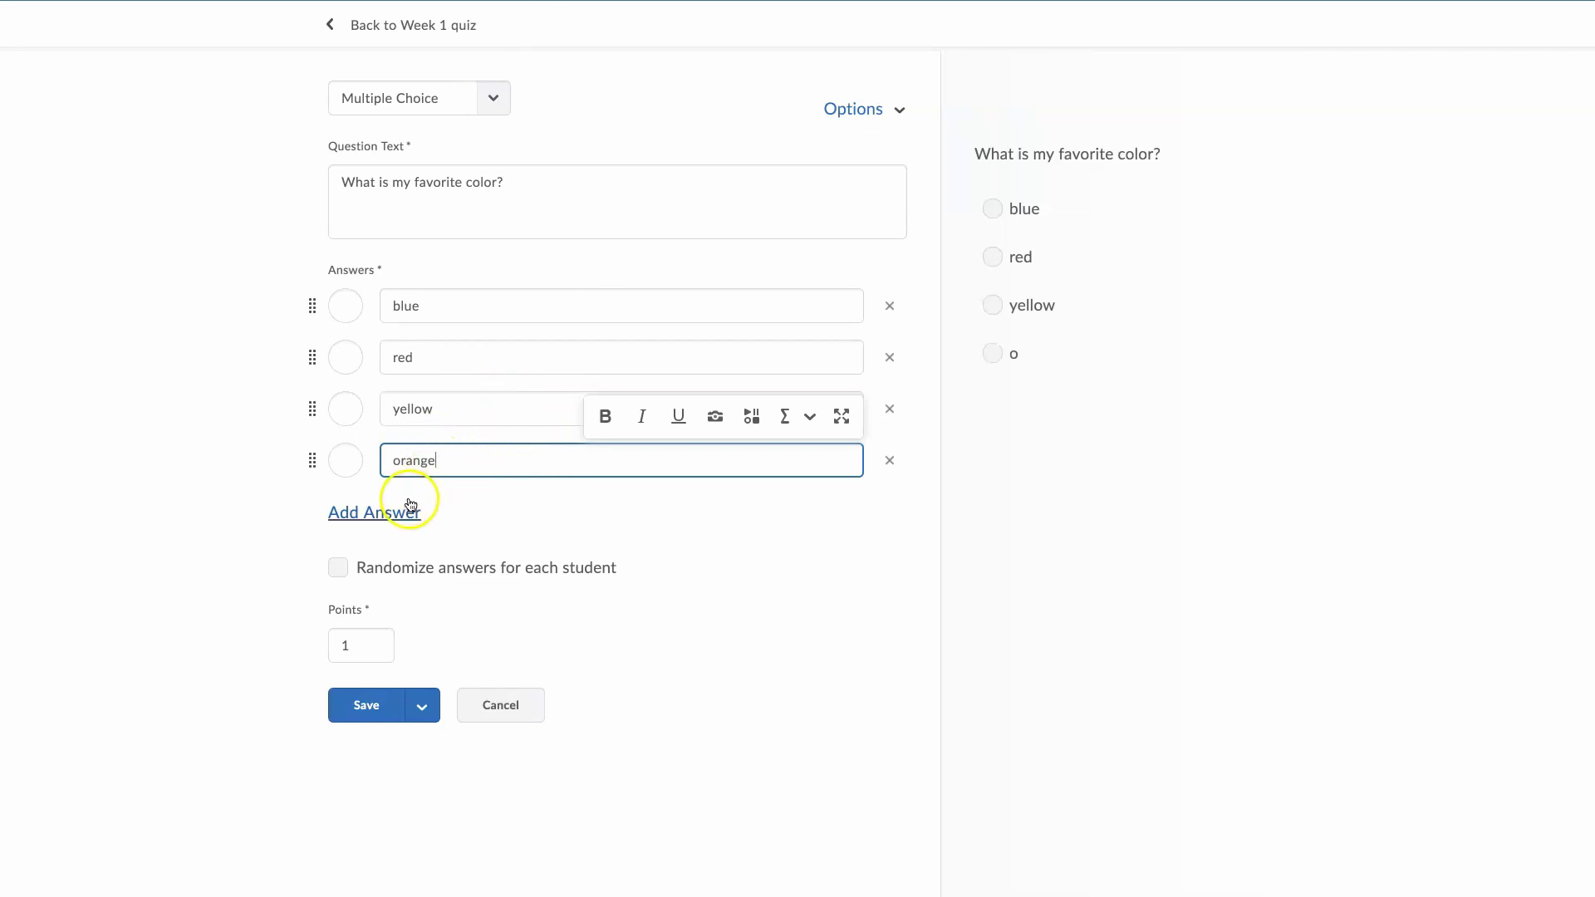
Randomize the answer order, mark blue correct, save, and finish editing questions.
left_click(337, 568)
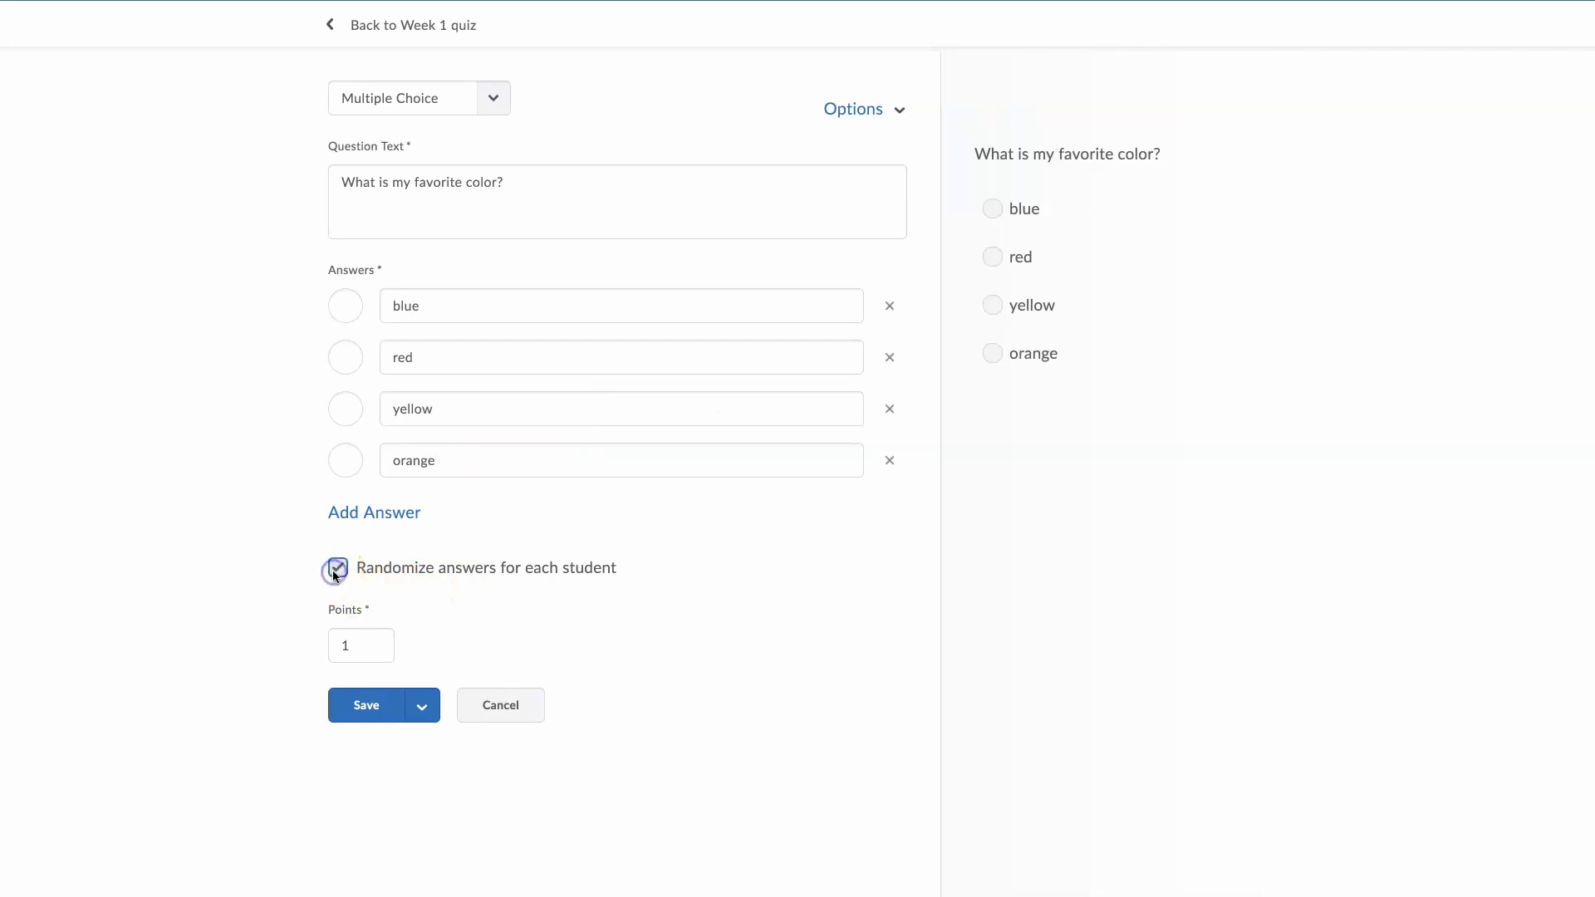
left_click(345, 306)
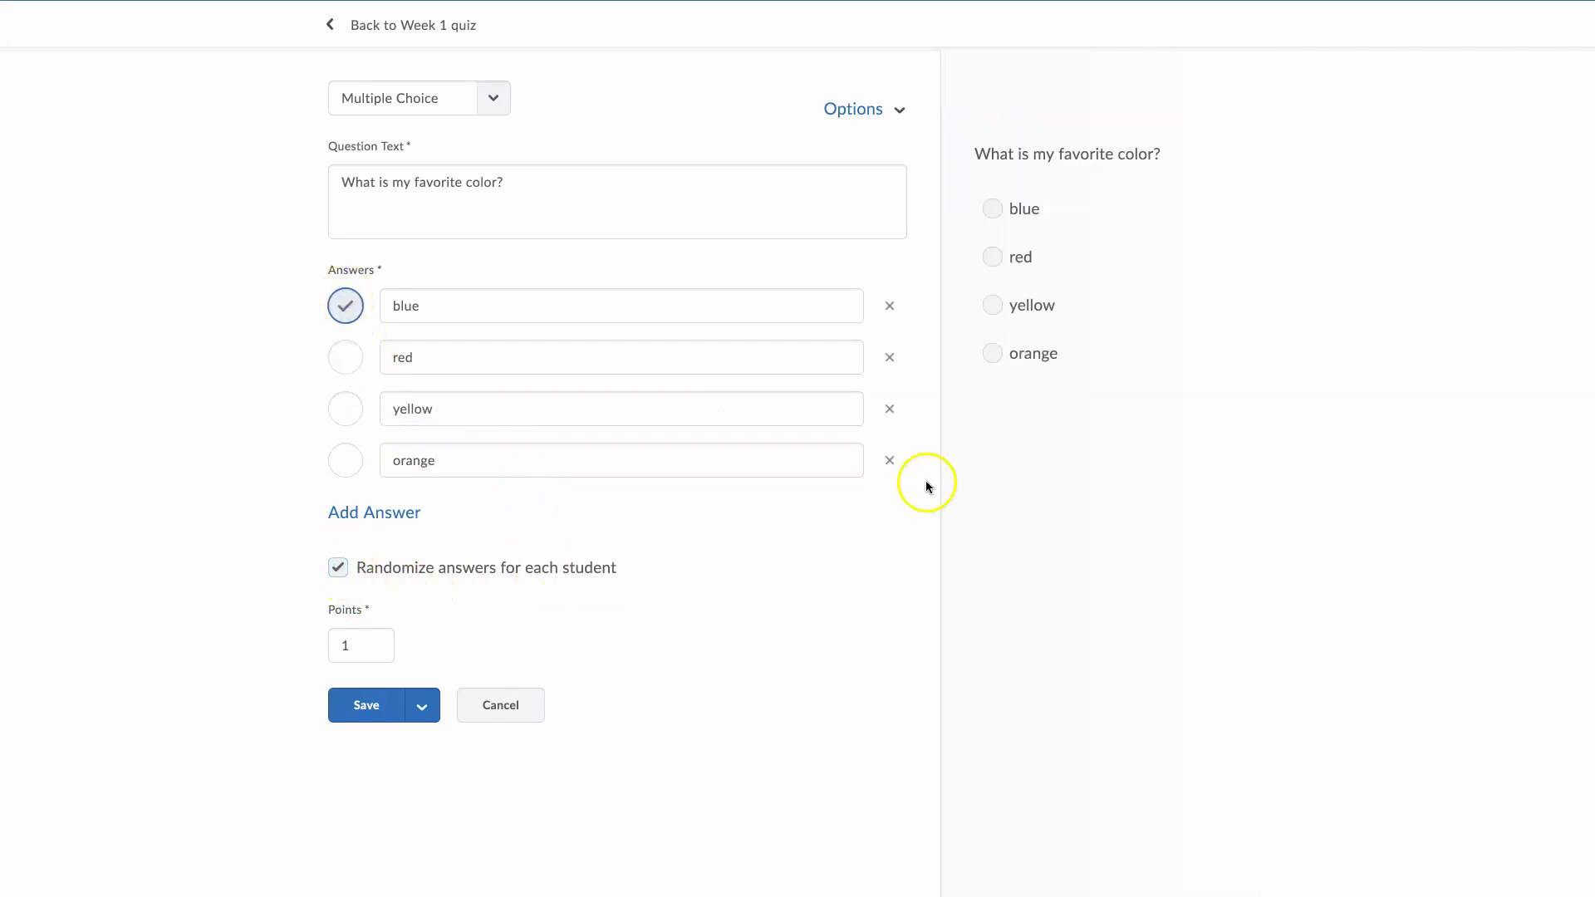
left_click(369, 706)
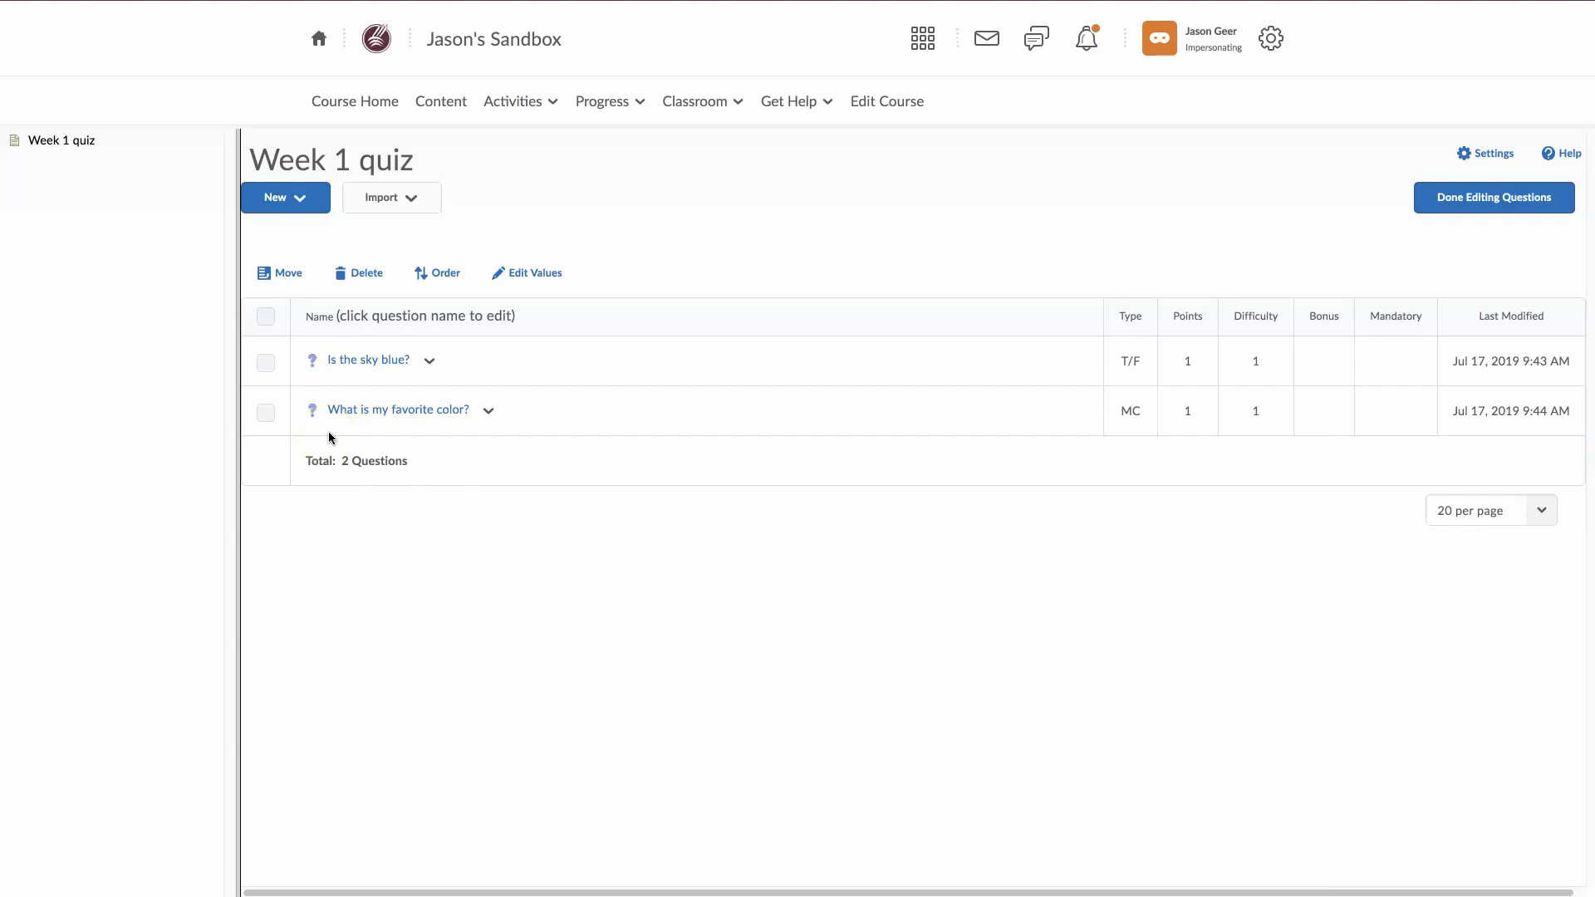
left_click(1477, 203)
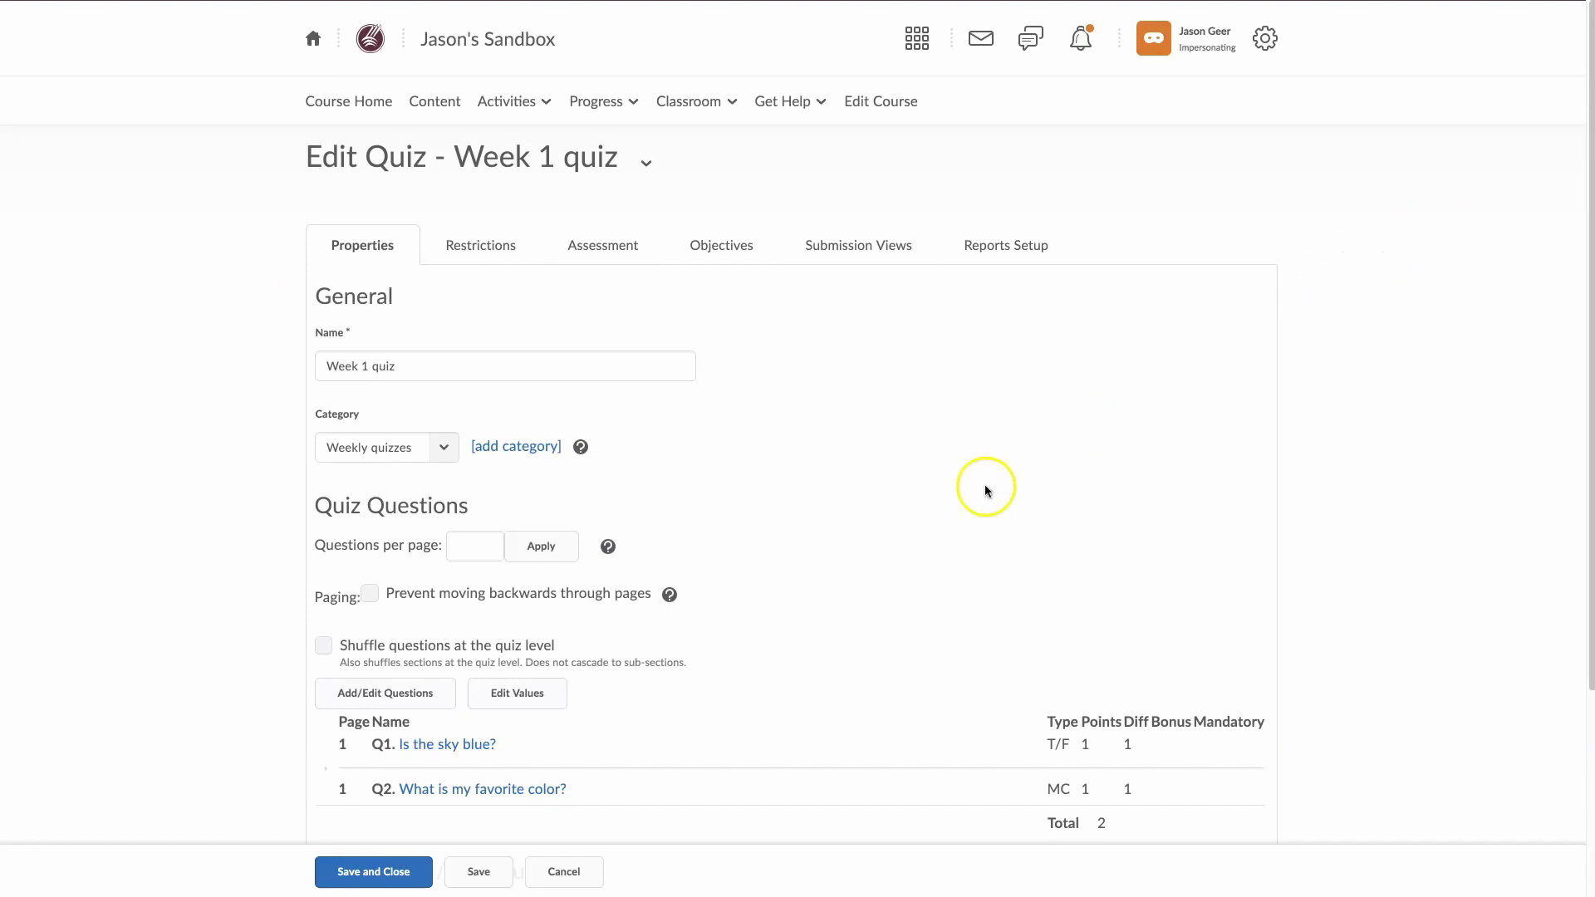
Set and apply 2 questions per page.
left_click(474, 546)
type("1")
key("BackSpace")
type("2")
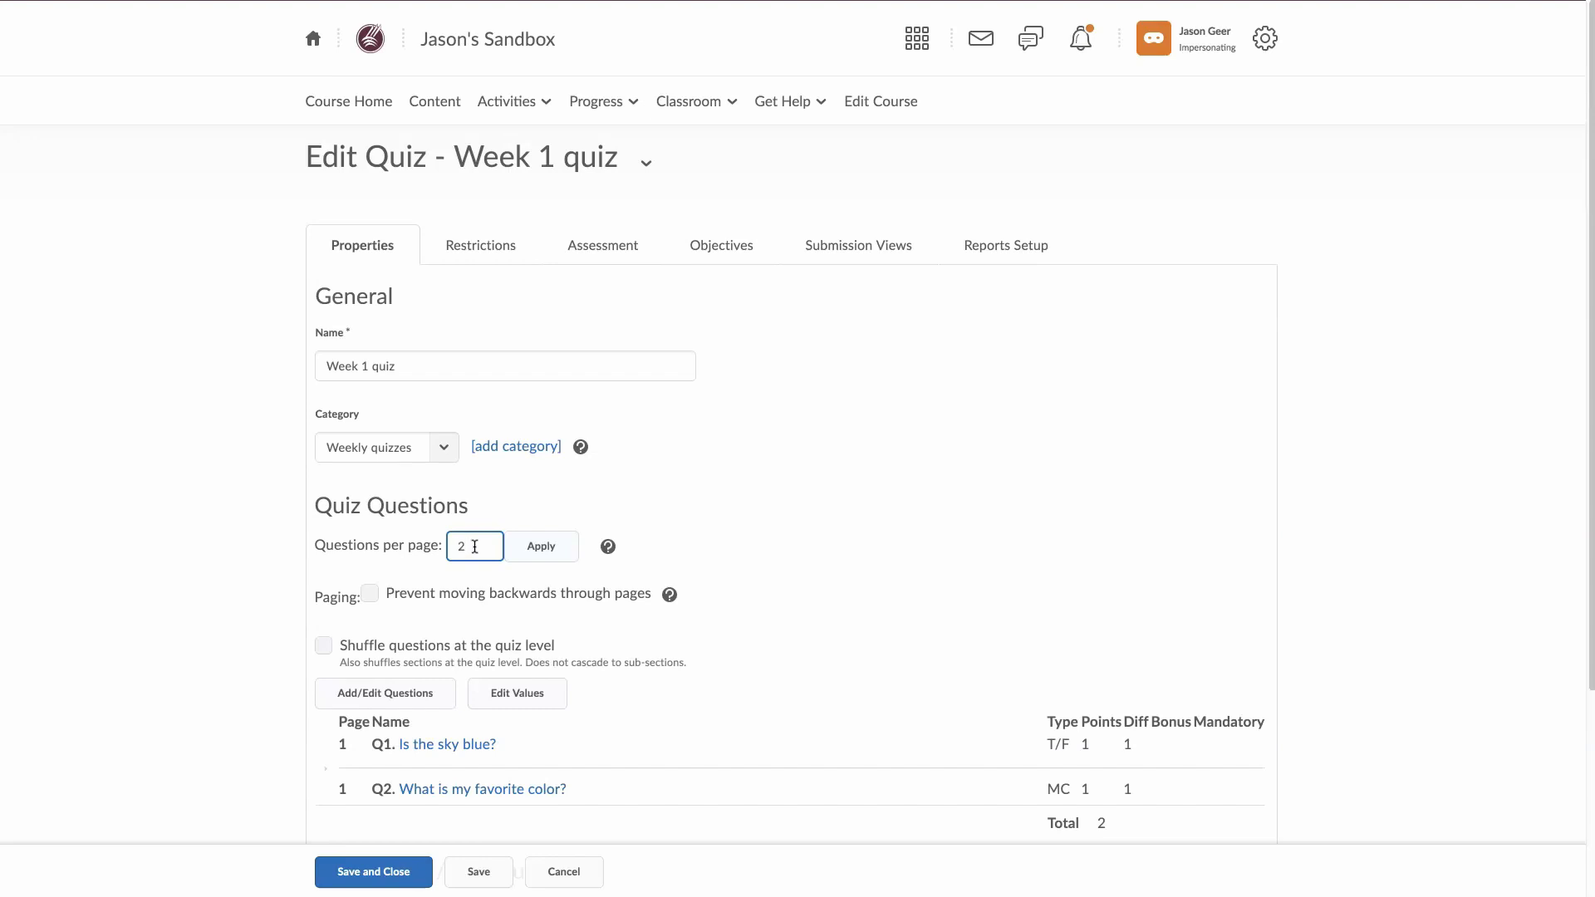
left_click(563, 551)
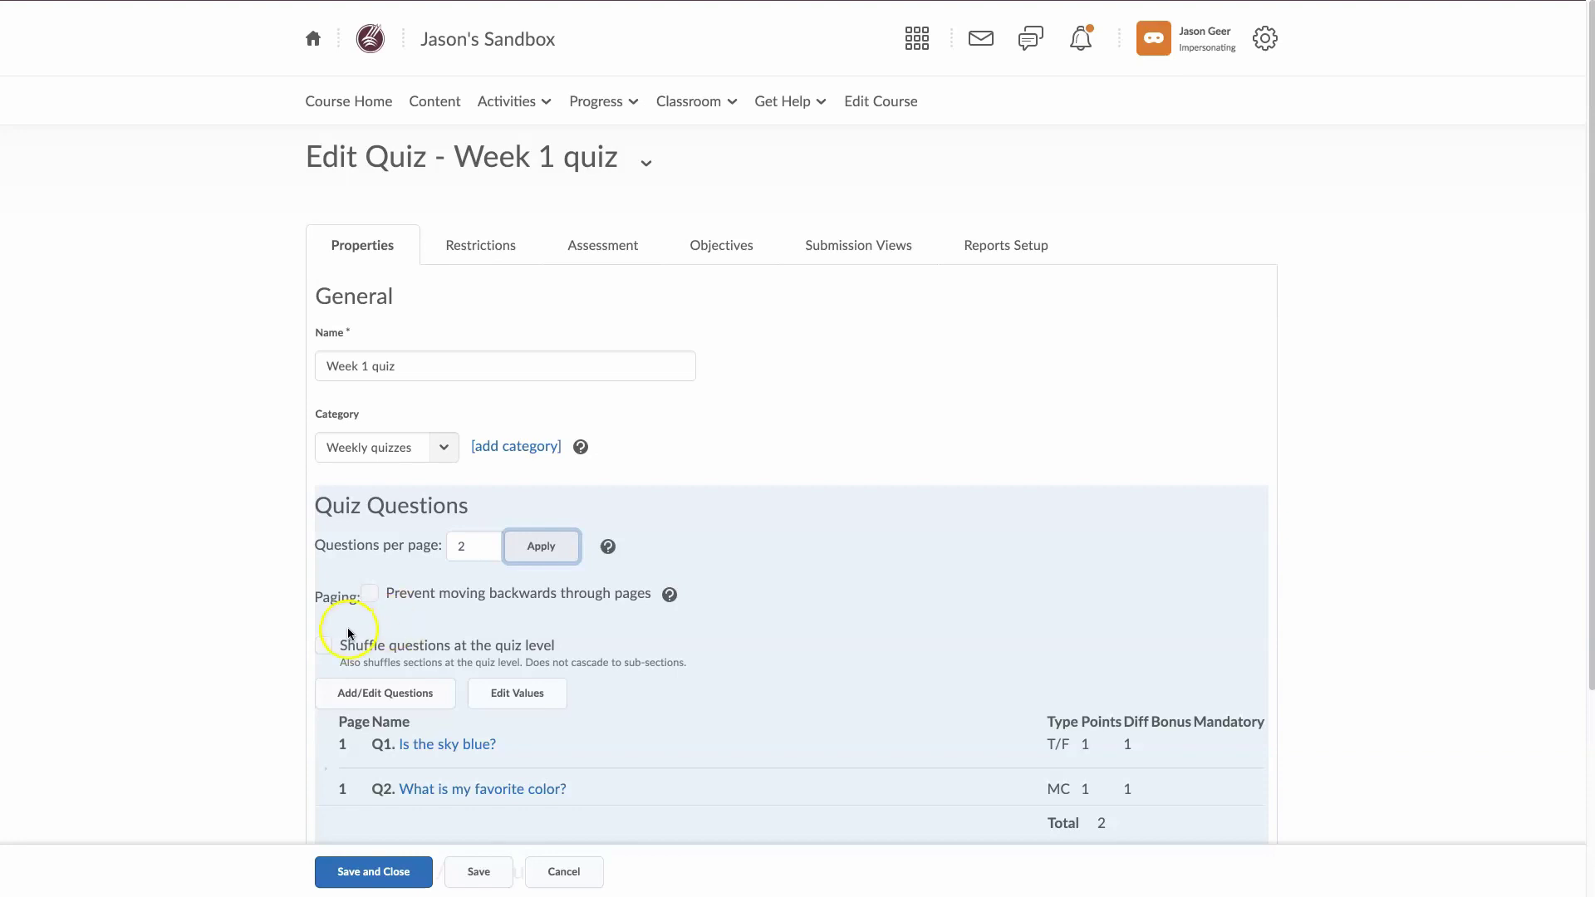
Turn on question shuffling at the quiz level, then go to Restrictions.
left_click(324, 644)
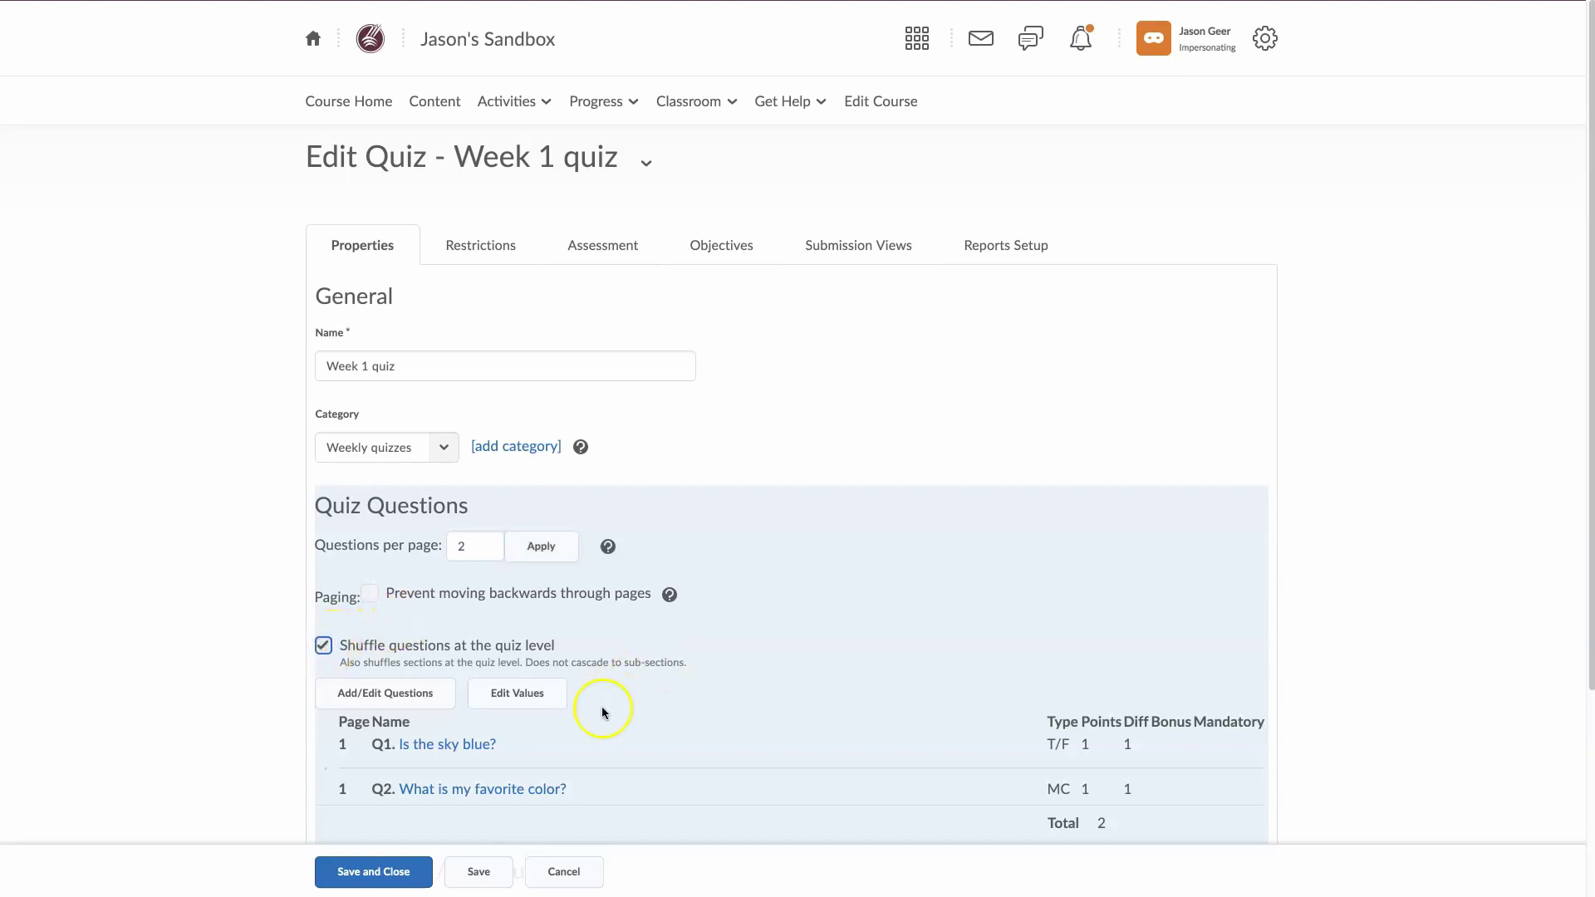
scroll(681, 706, "down", 3)
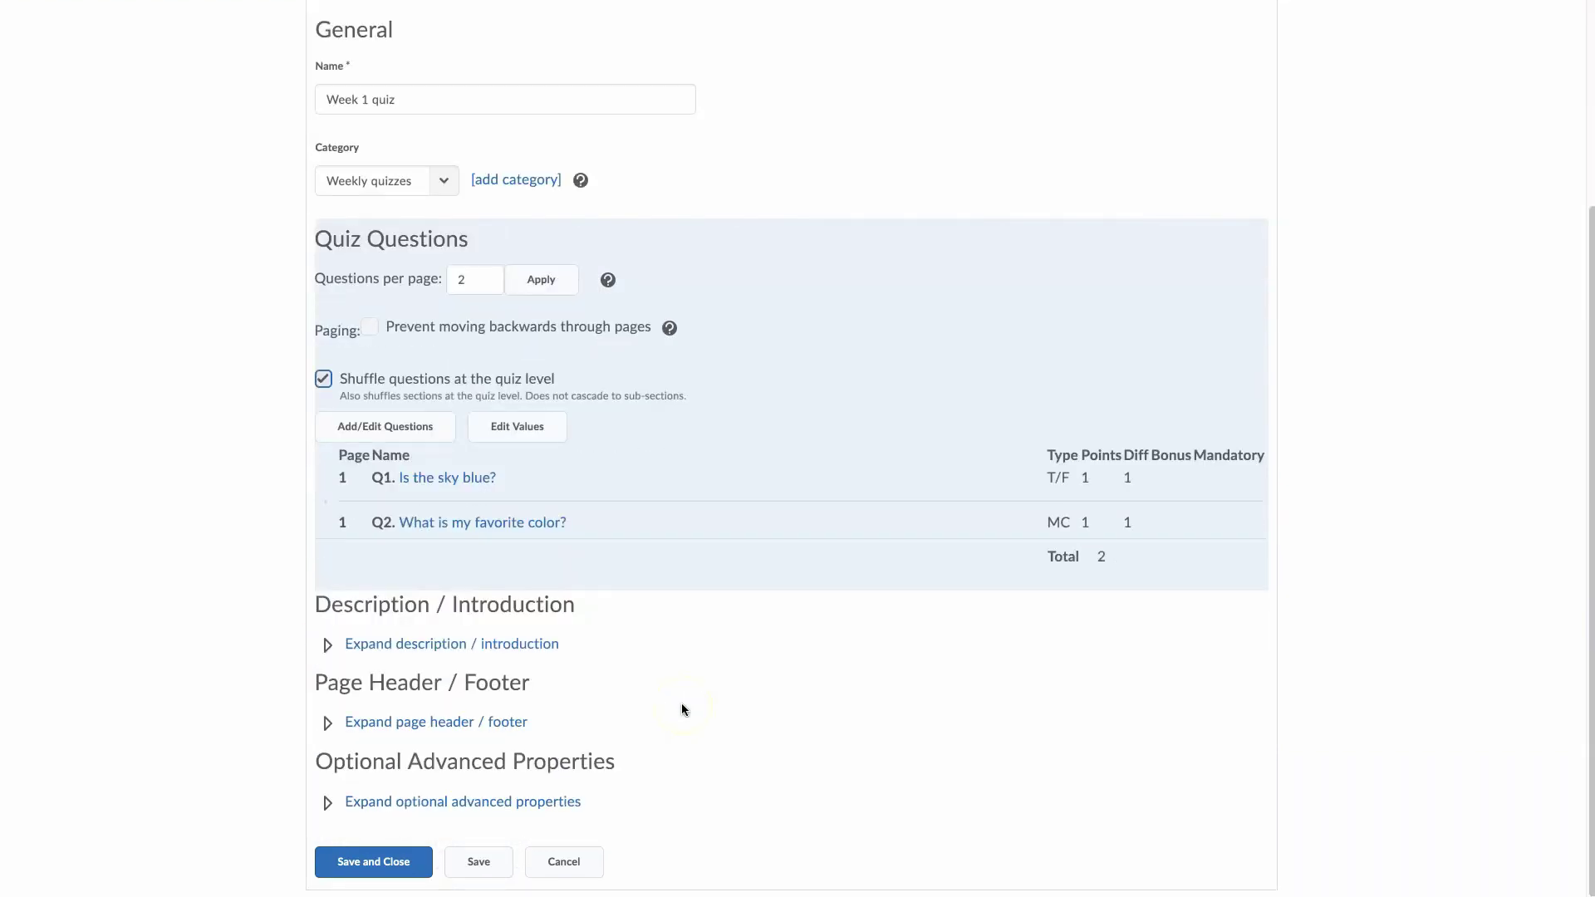
scroll(681, 708, "up", 3)
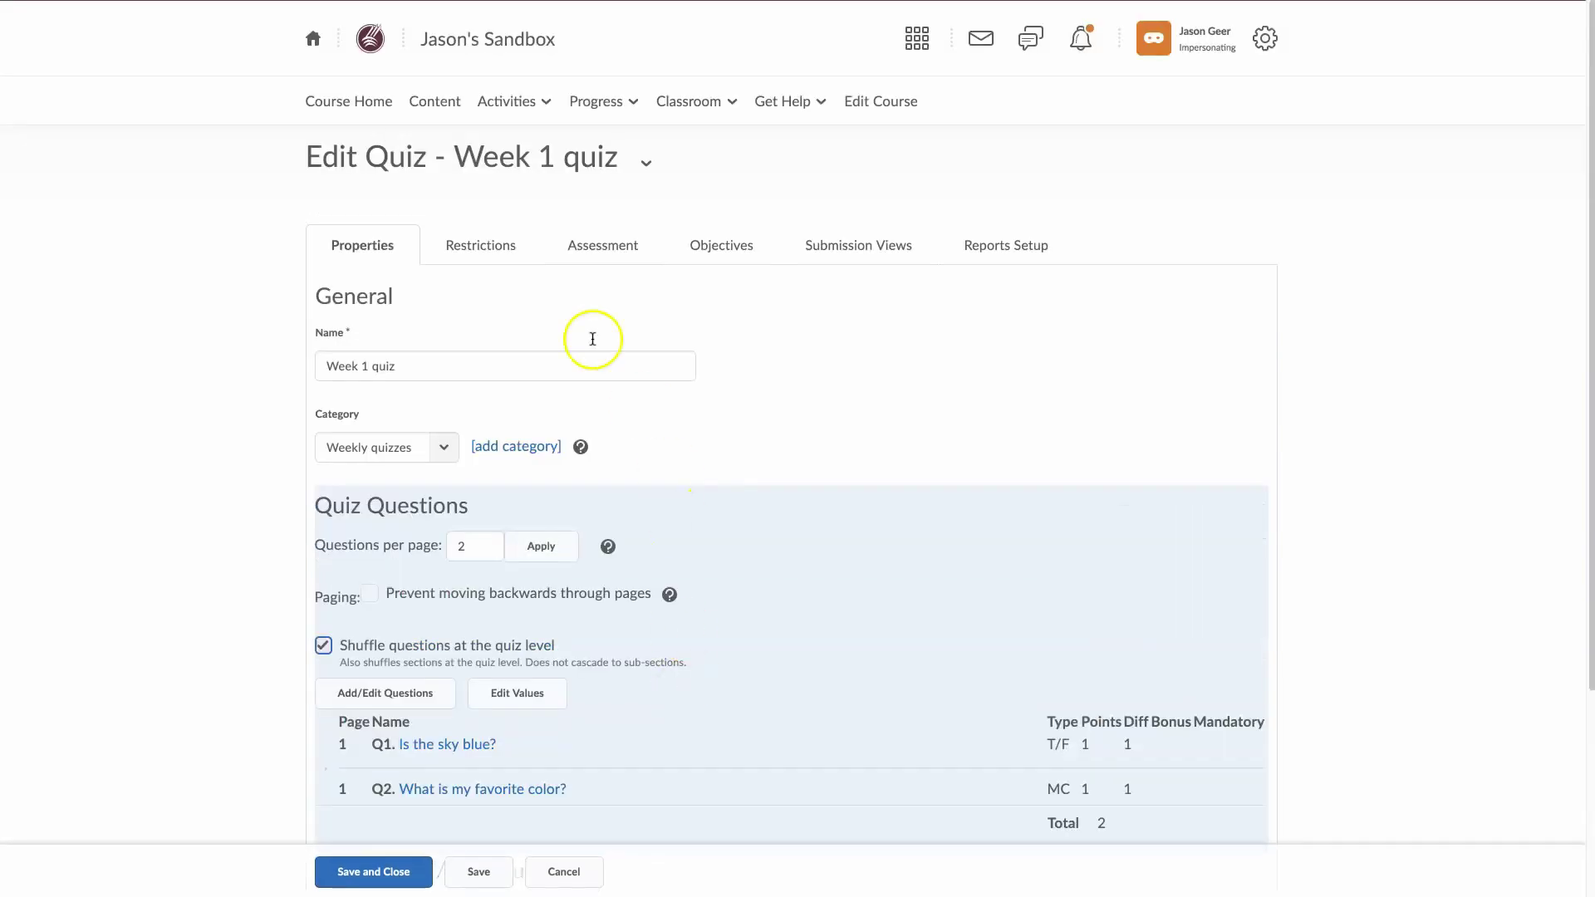
left_click(486, 248)
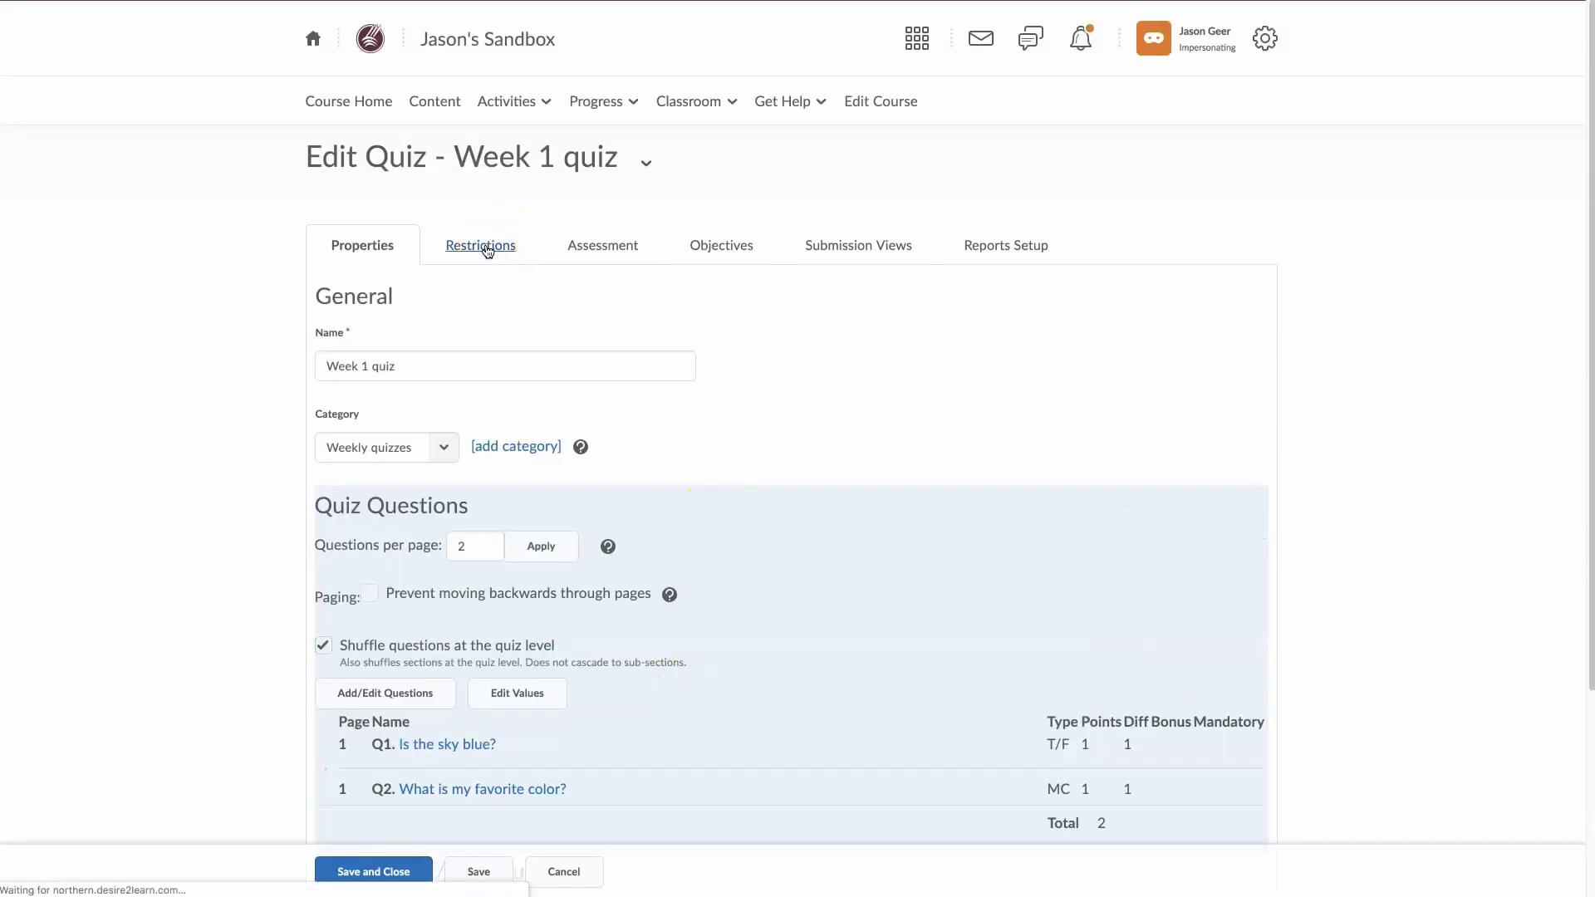
Make the quiz active and give it a due date of 7/24.
left_click(398, 367)
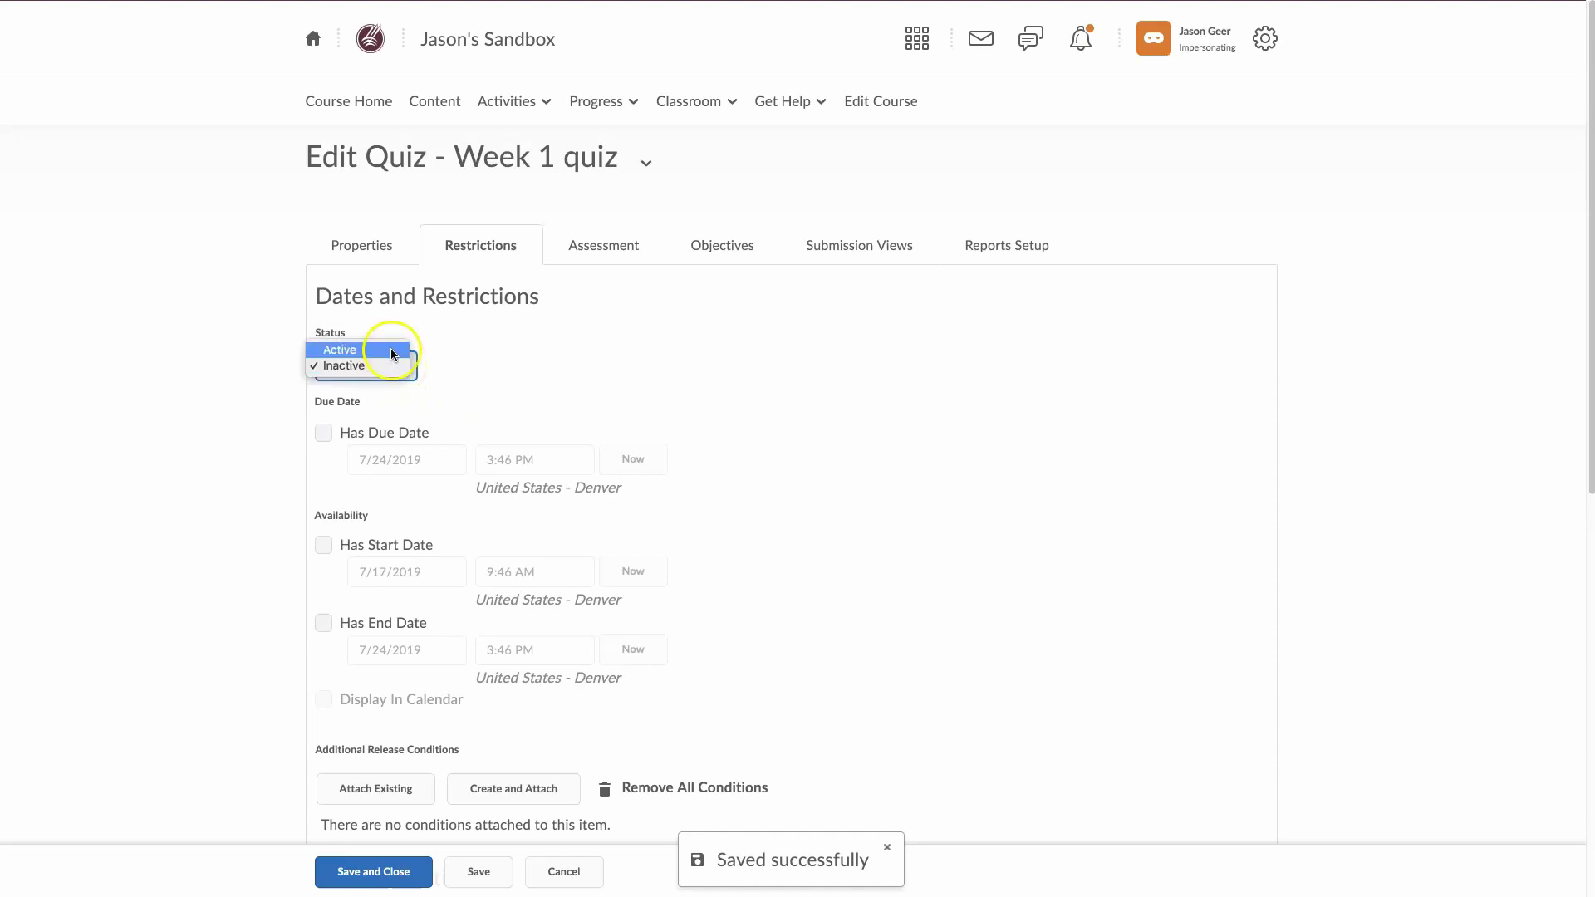
left_click(394, 352)
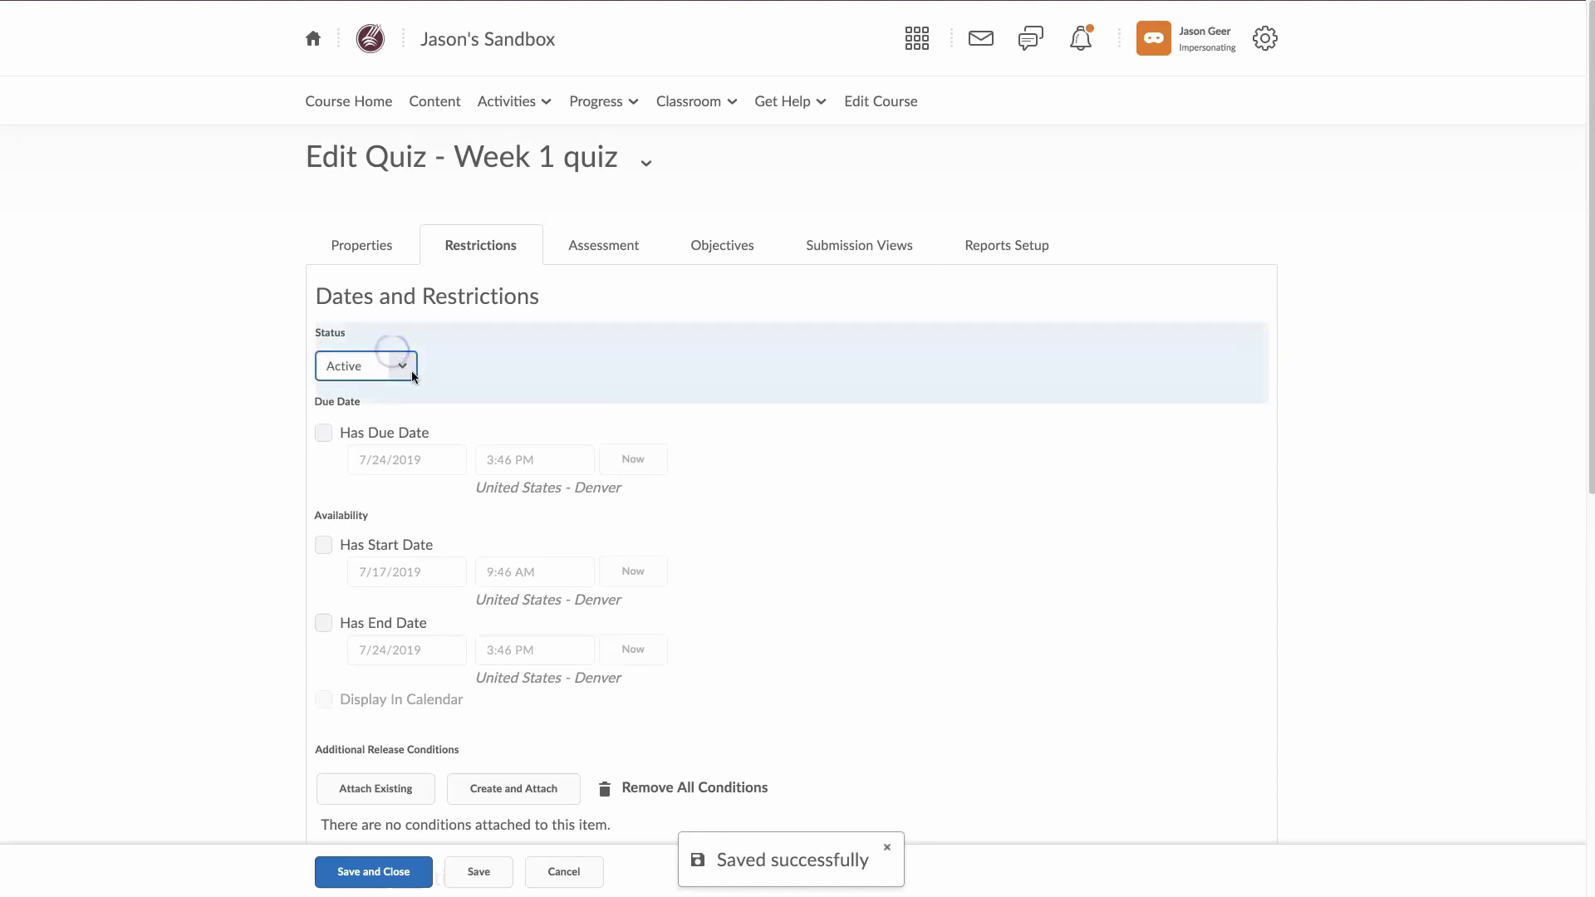
left_click(323, 433)
left_click(408, 460)
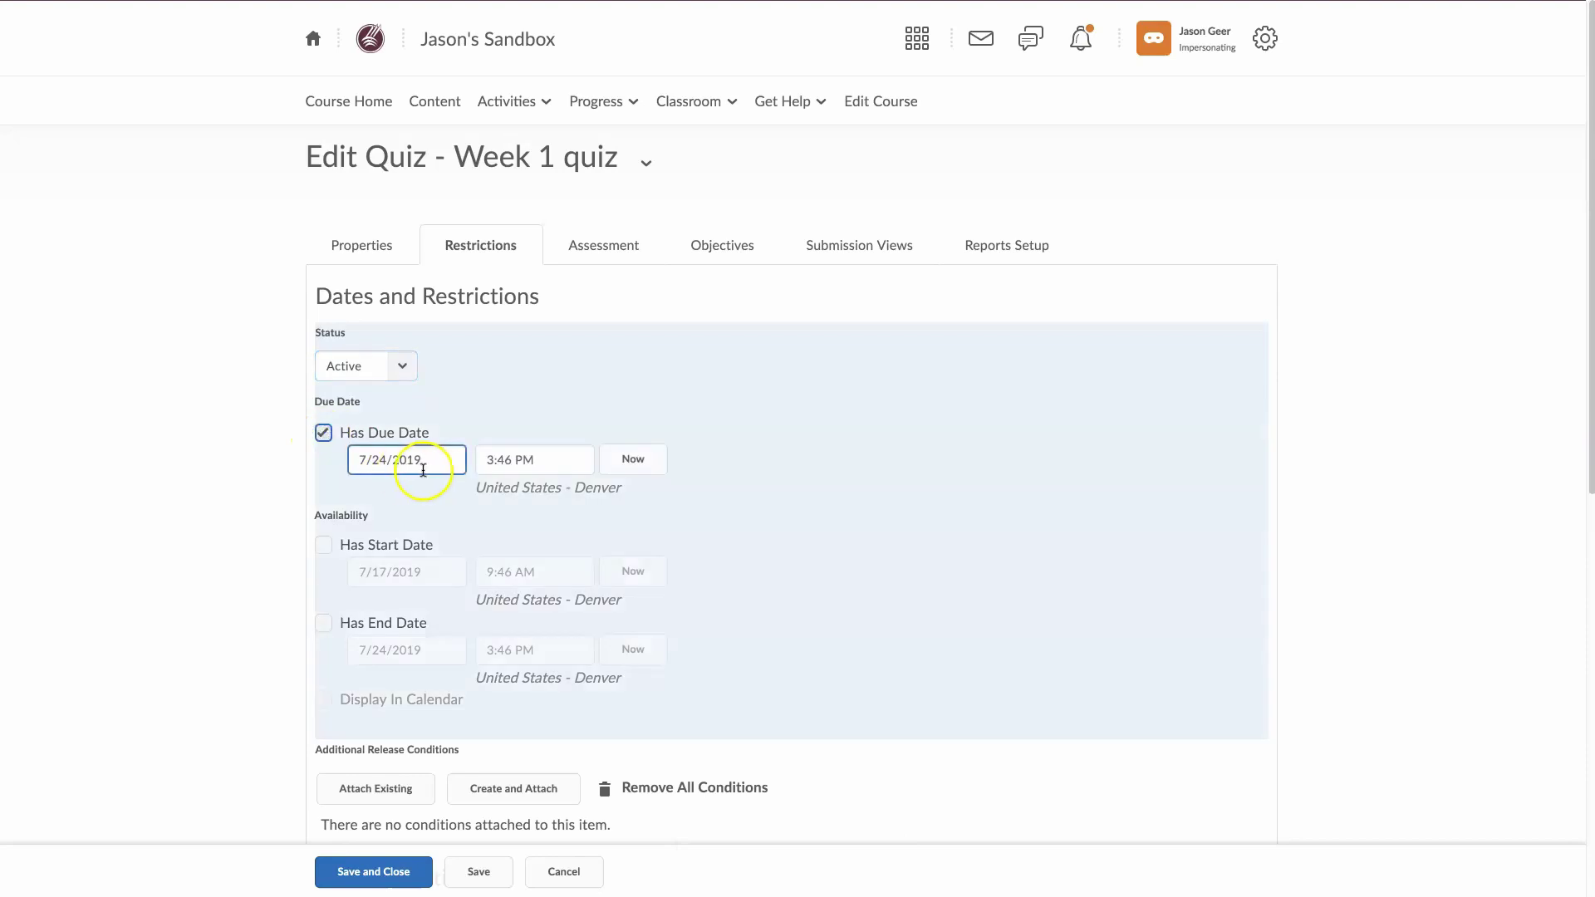
left_click(551, 460)
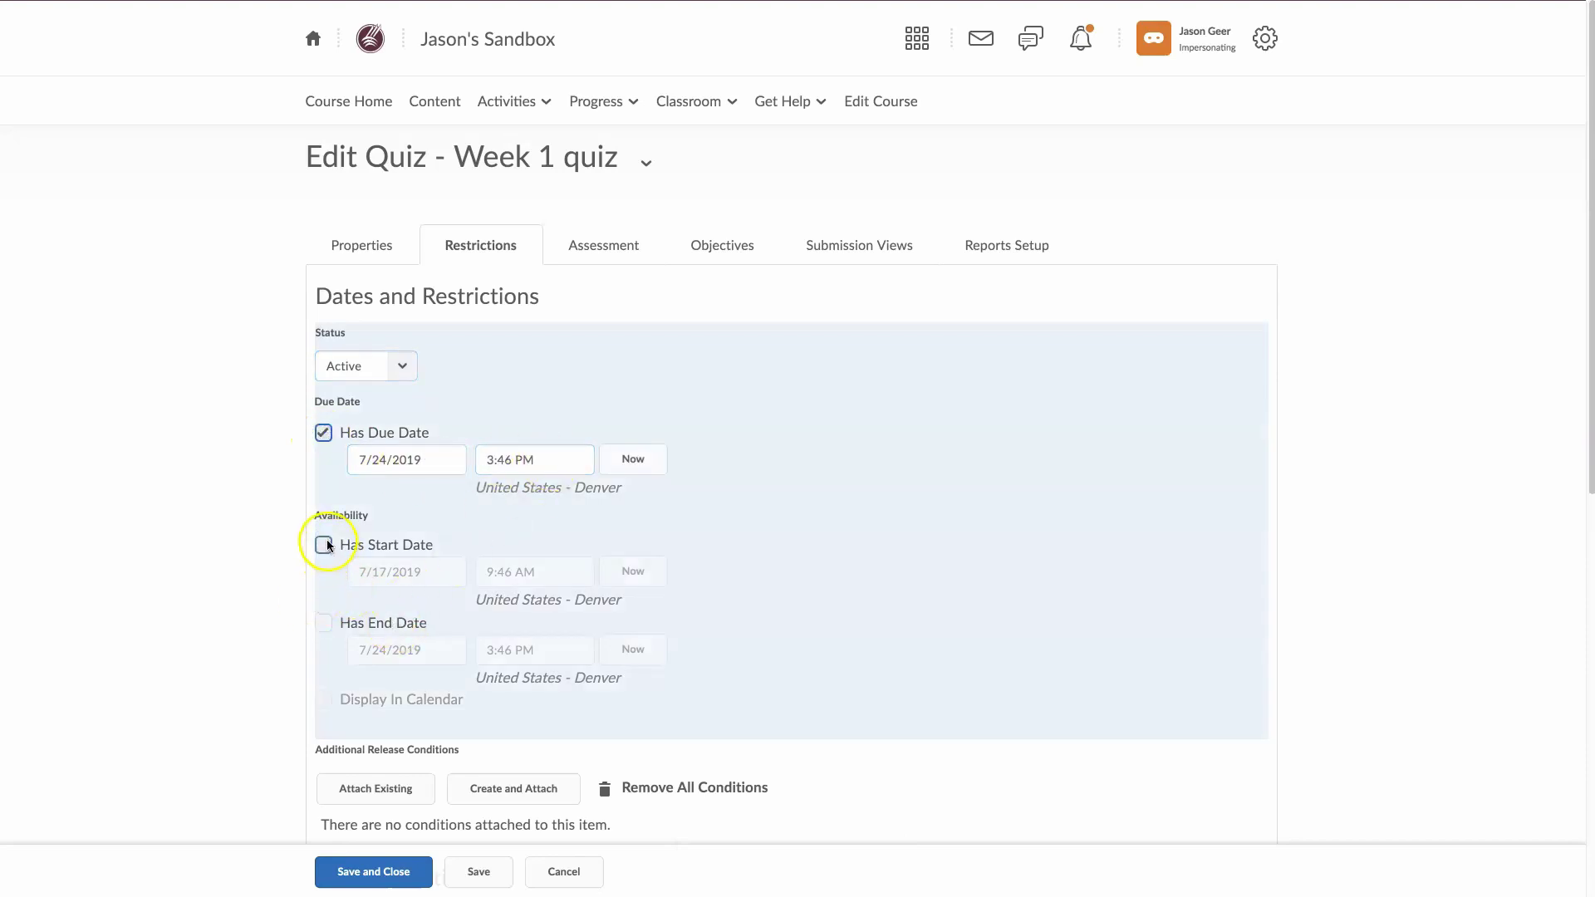
Set start 7/17/2019 9:46 AM and end 7/24/2019 3:46 PM, and display it in the calendar.
left_click(323, 545)
left_click(404, 572)
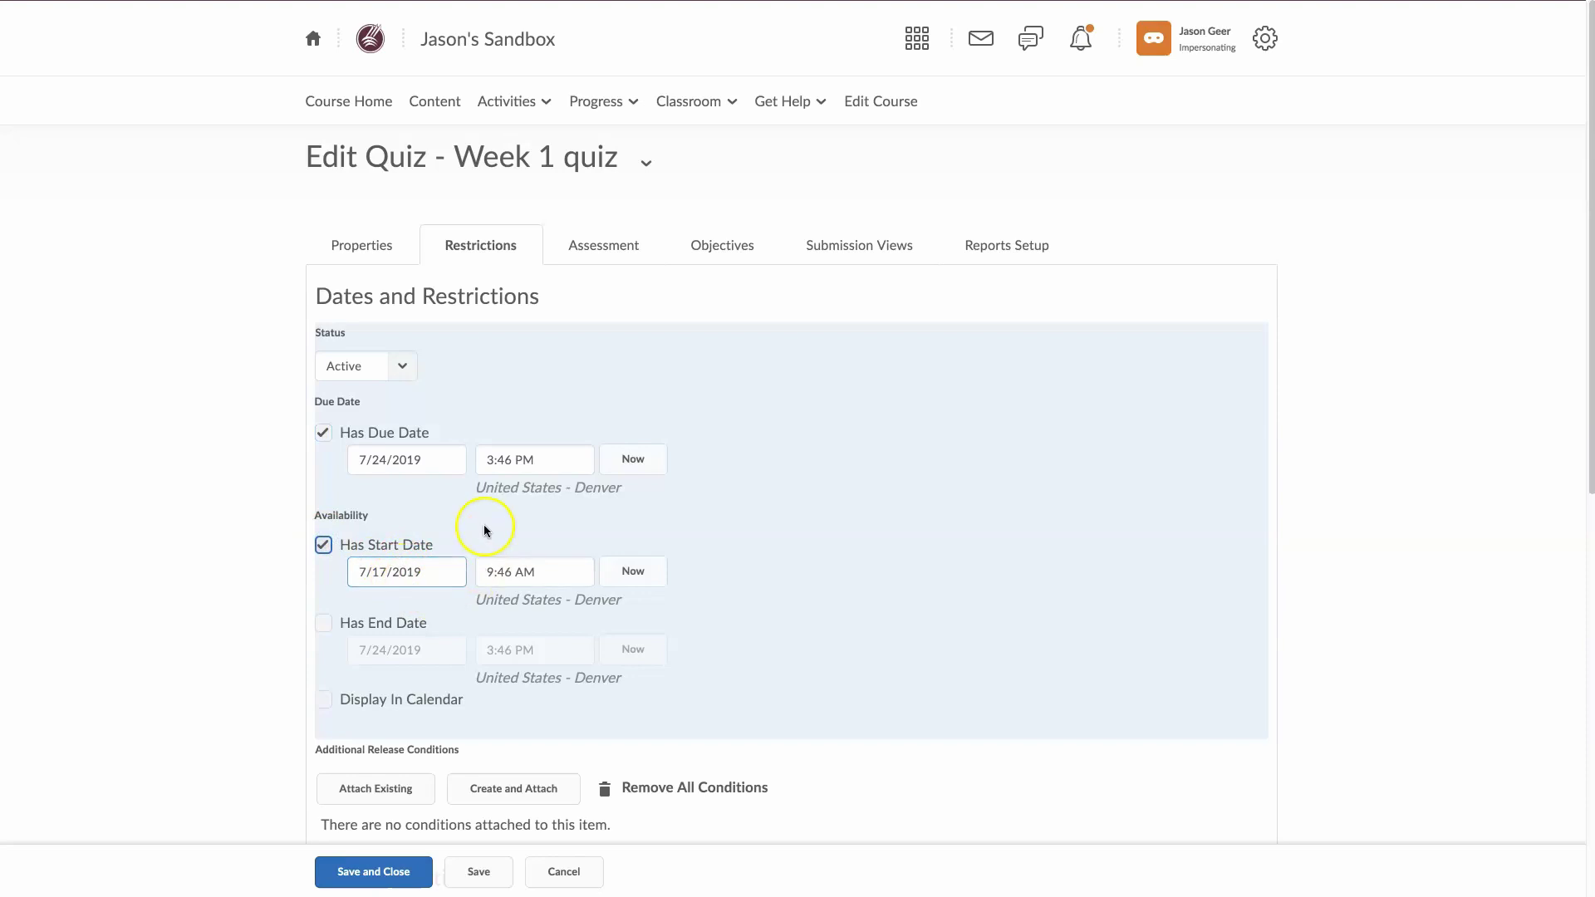
left_click(483, 571)
left_click(395, 465)
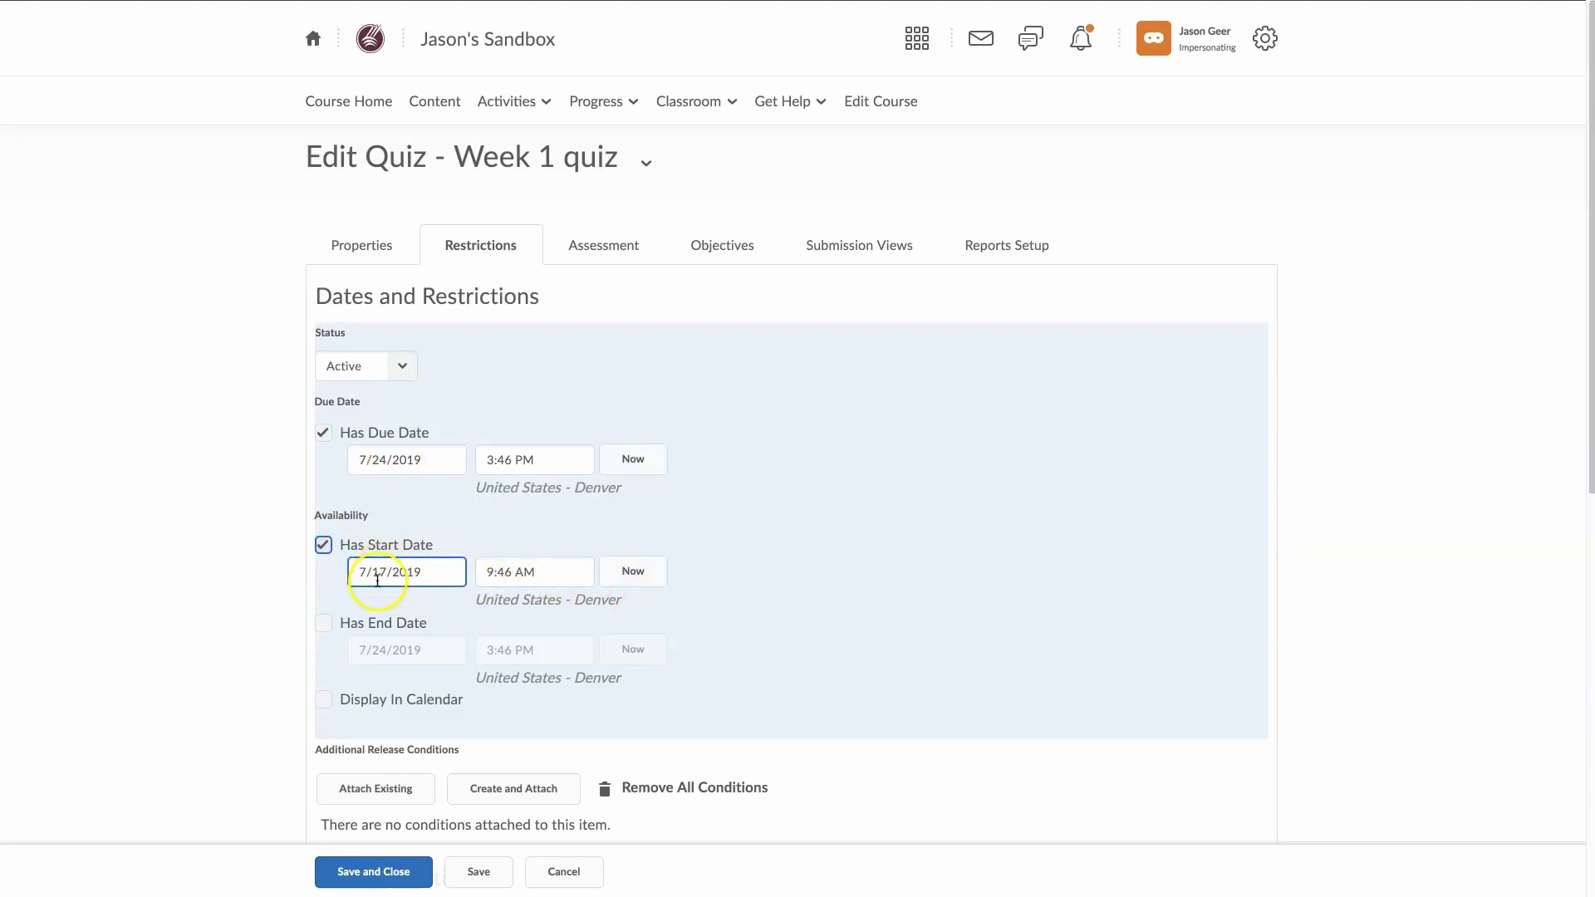
left_click(324, 624)
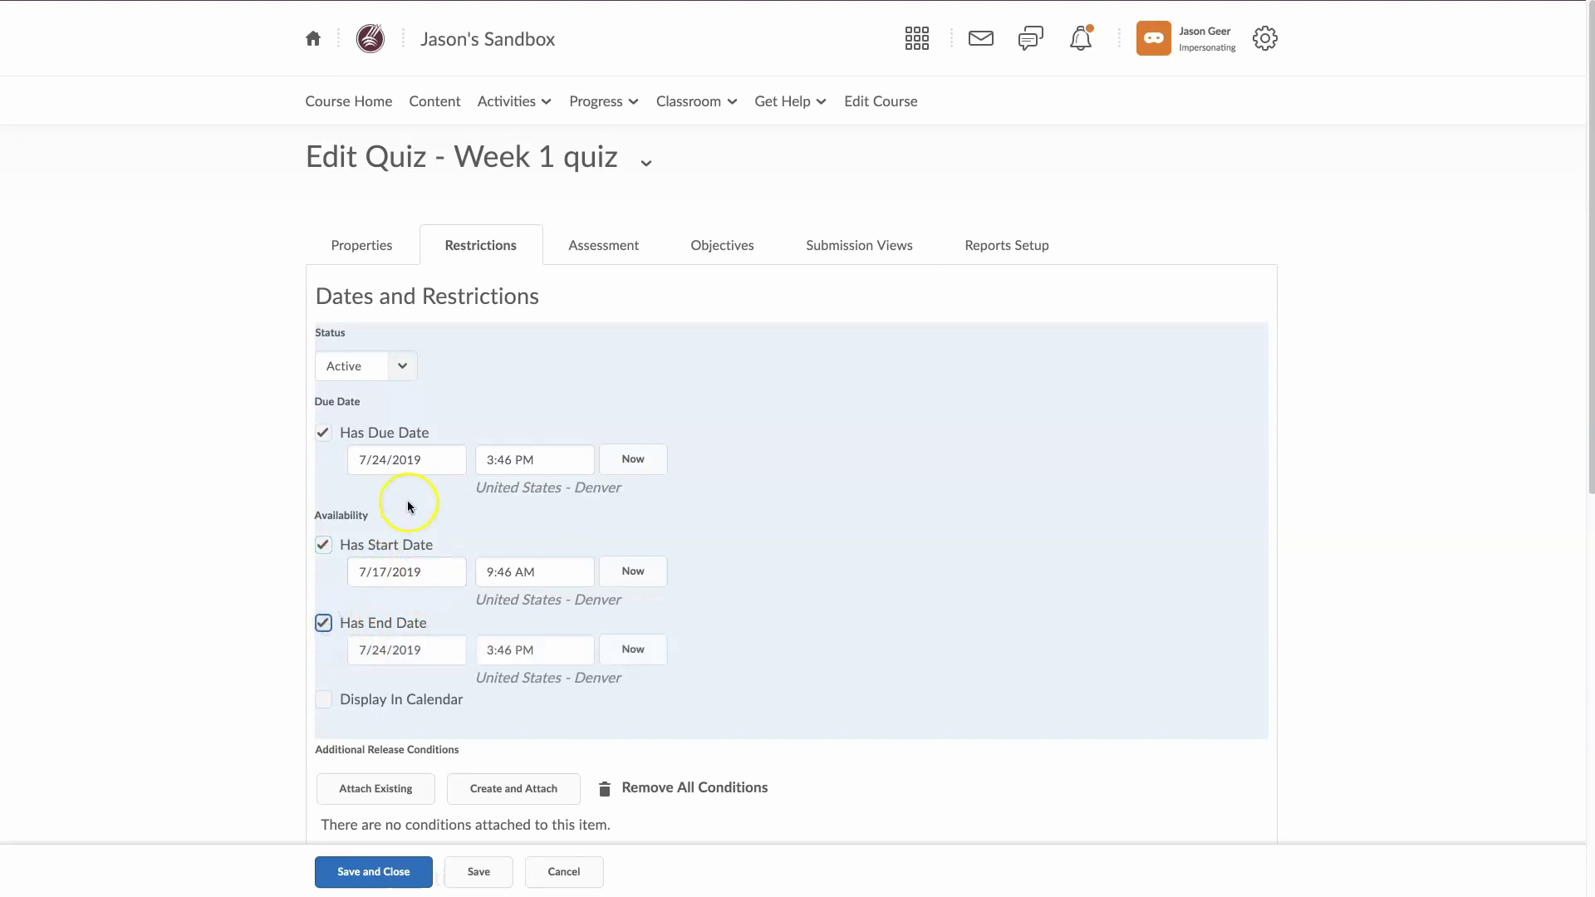
left_click(324, 702)
scroll(266, 713, "down", 5)
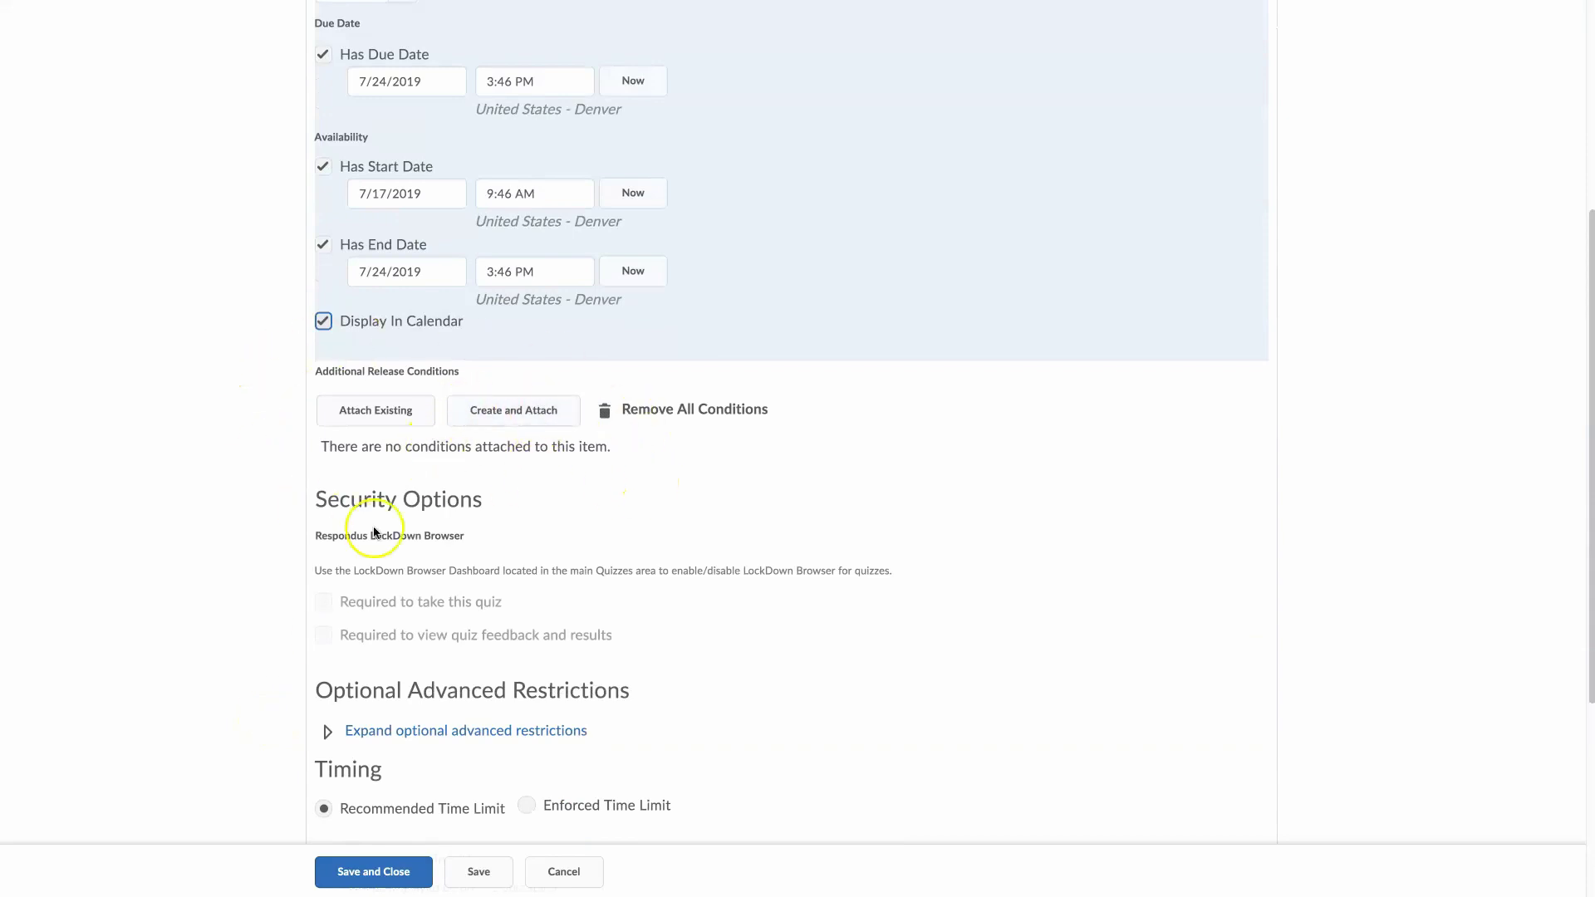
scroll(791, 661, "down", 2)
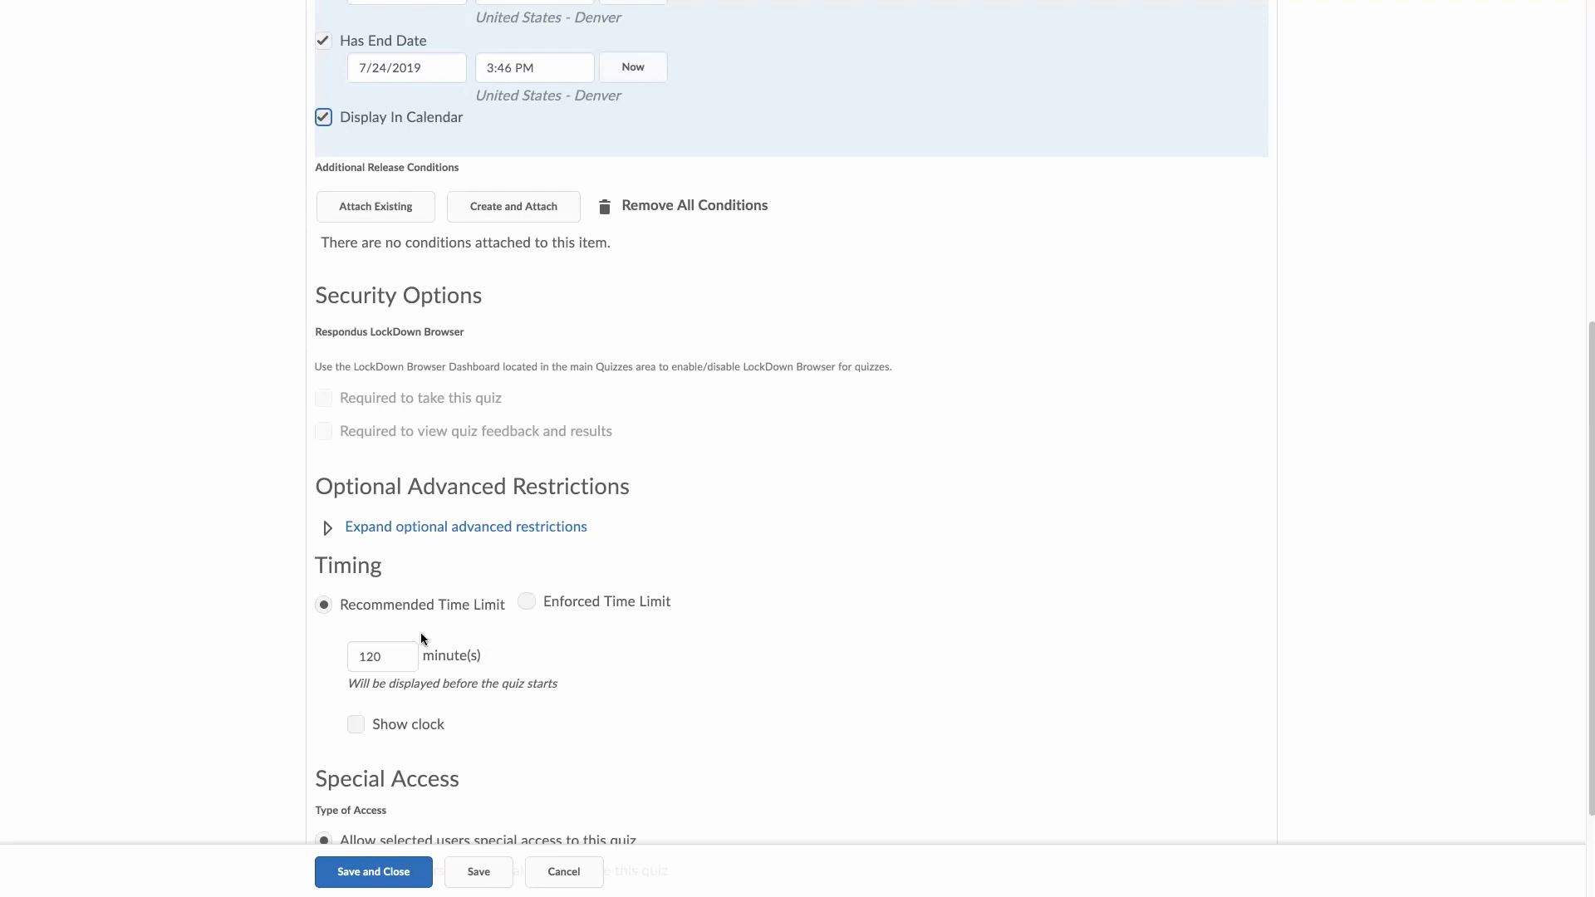
scroll(420, 634, "down", 2)
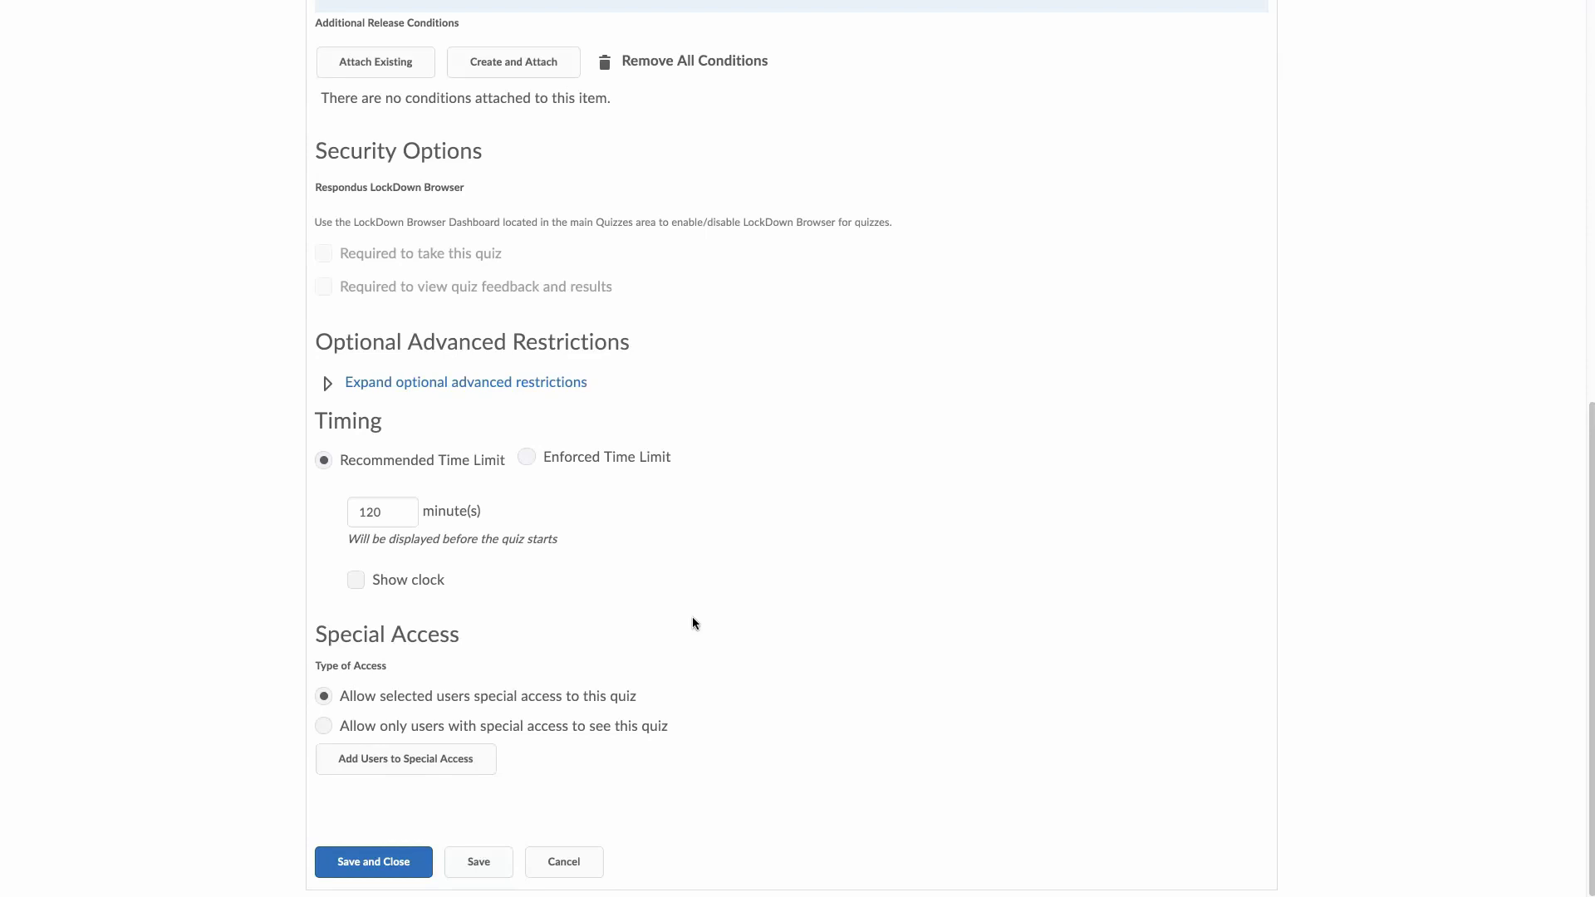
scroll(463, 808, "up", 10)
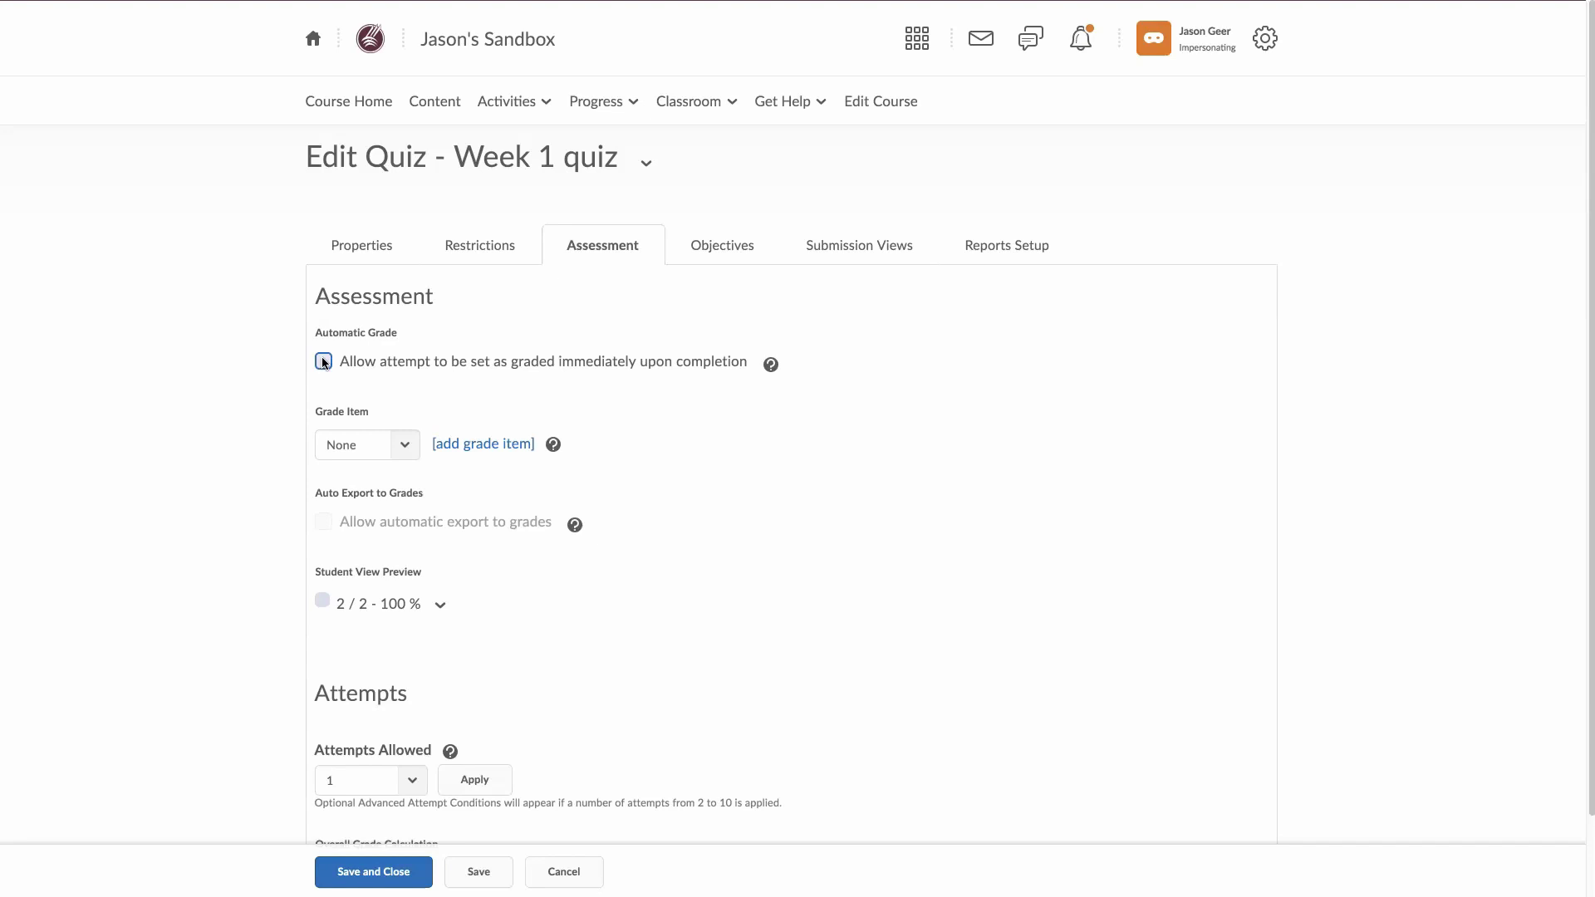
Auto-grade attempts and link the quiz to grade item Quiz 1 with automatic export.
left_click(323, 361)
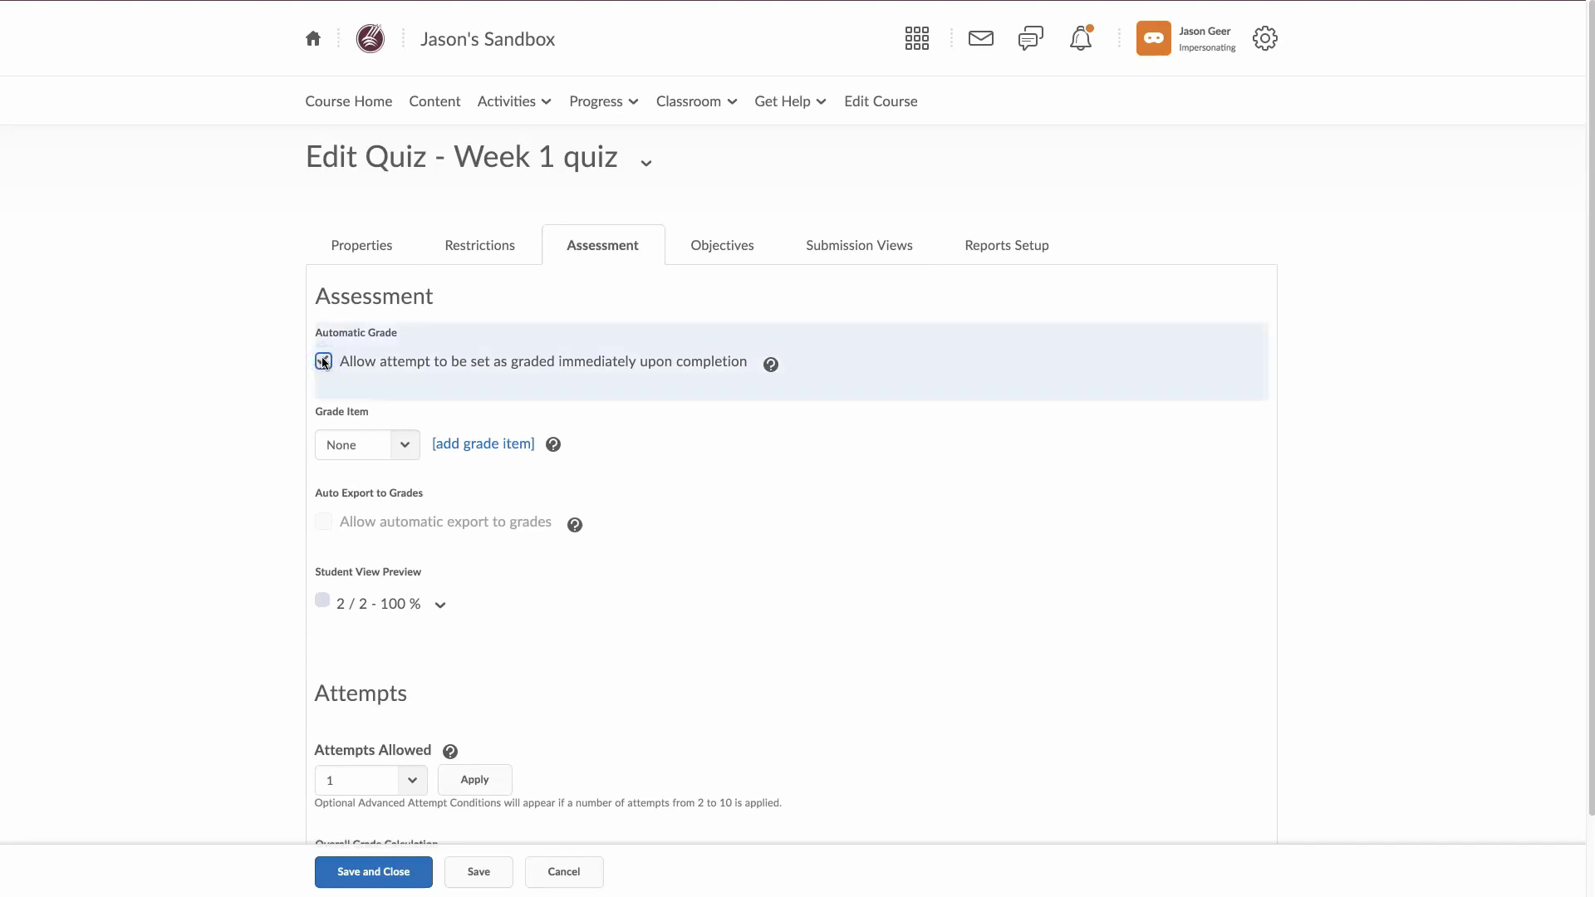
left_click(405, 446)
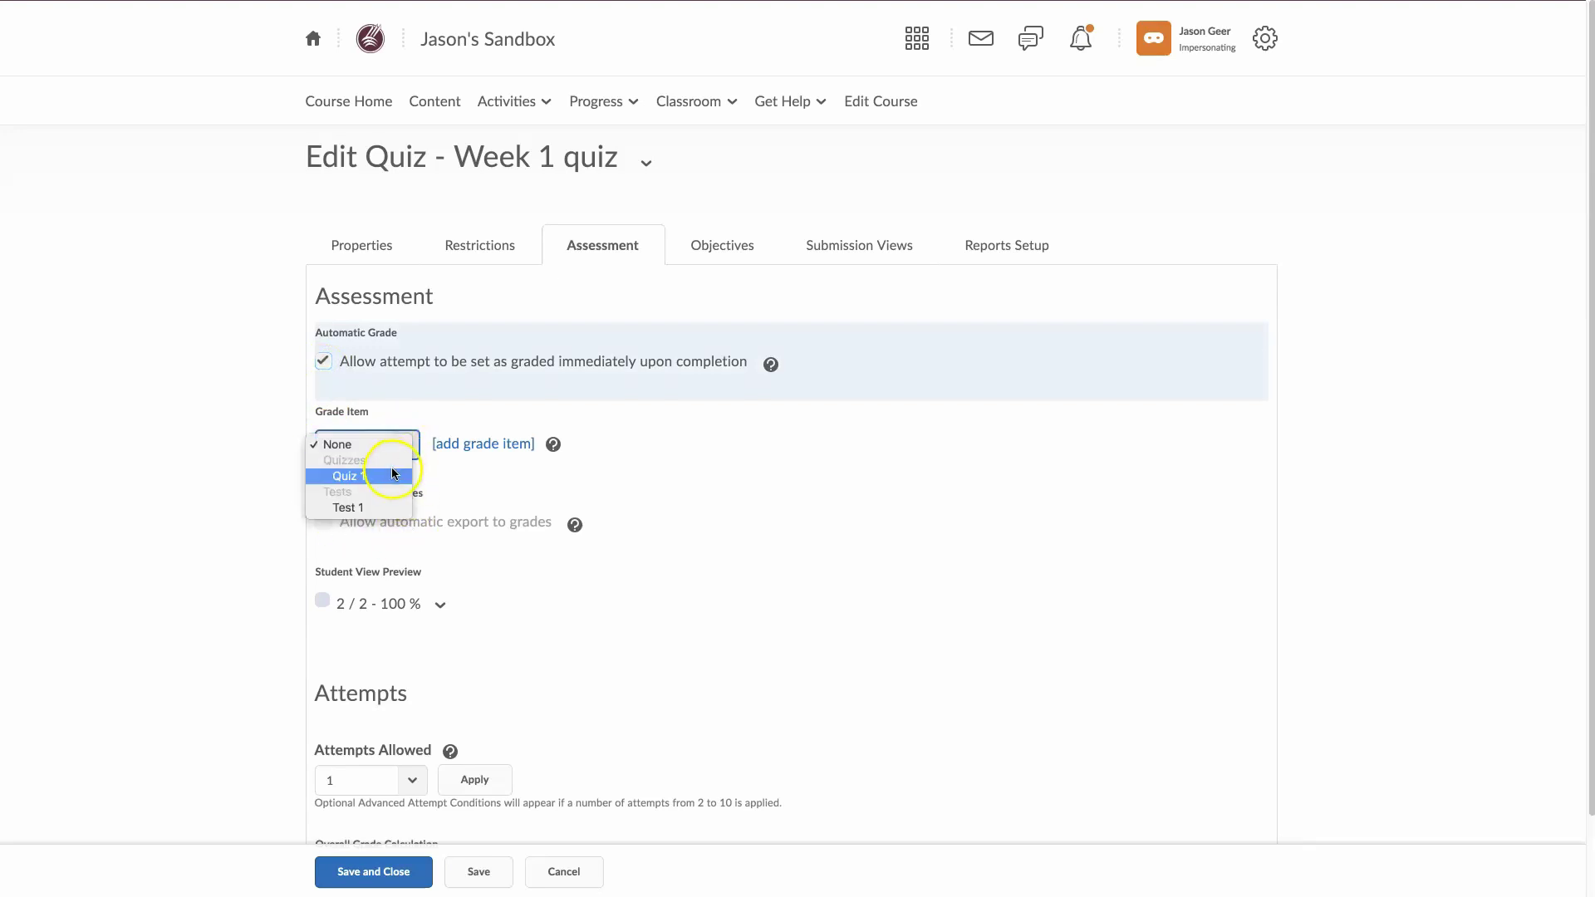
left_click(385, 479)
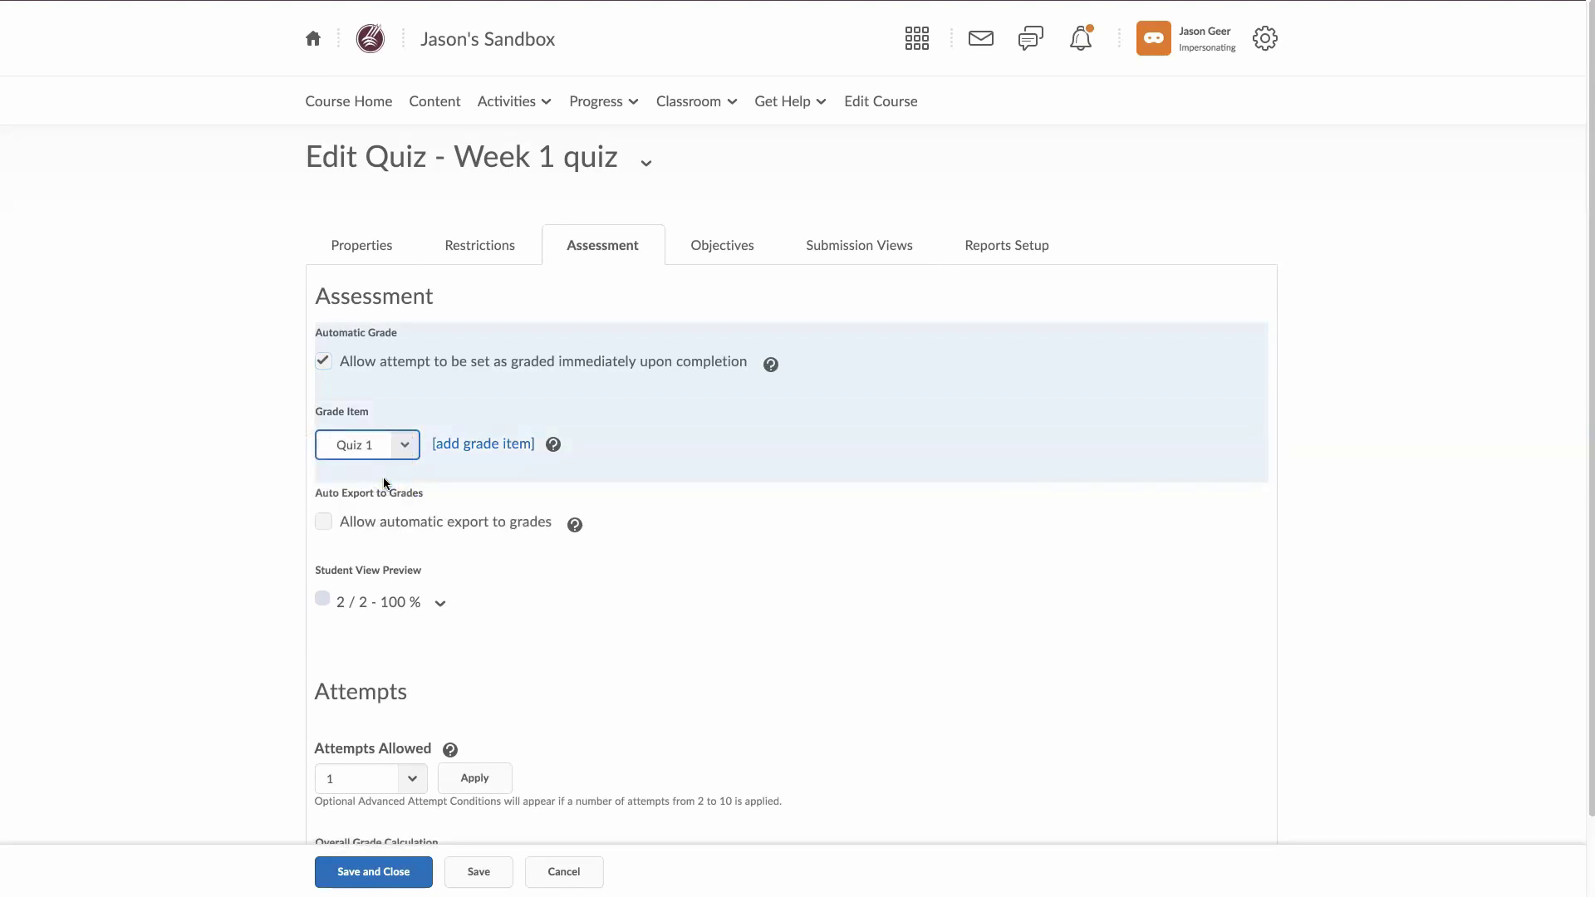
left_click(324, 522)
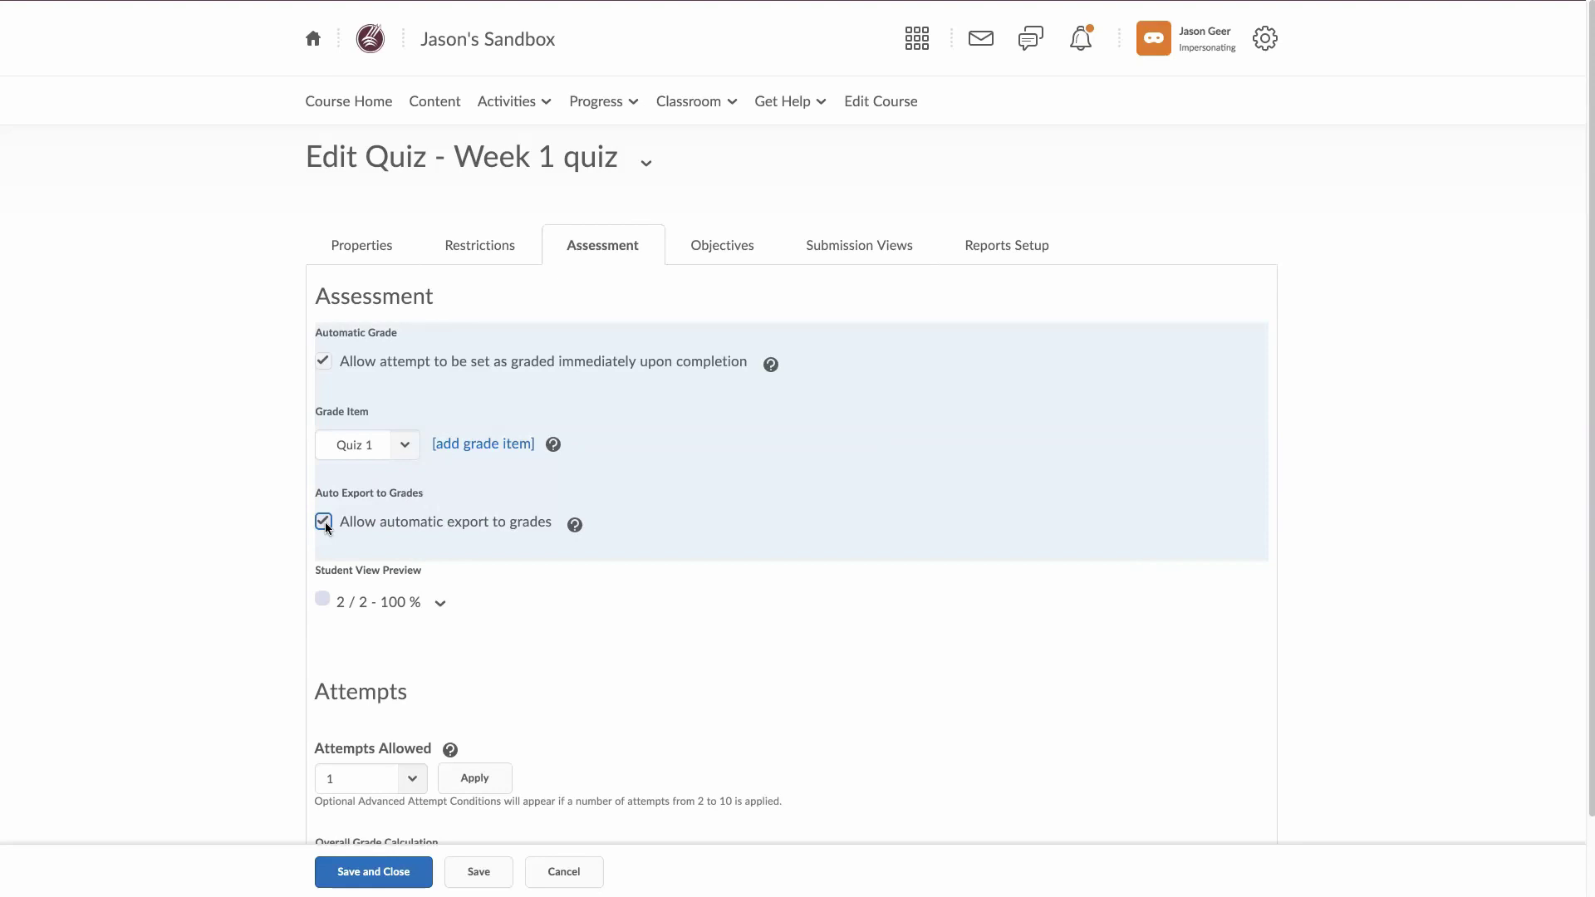
Keep attempts allowed at 1 and grade calculation at Highest Attempt.
scroll(325, 522, "down", 1)
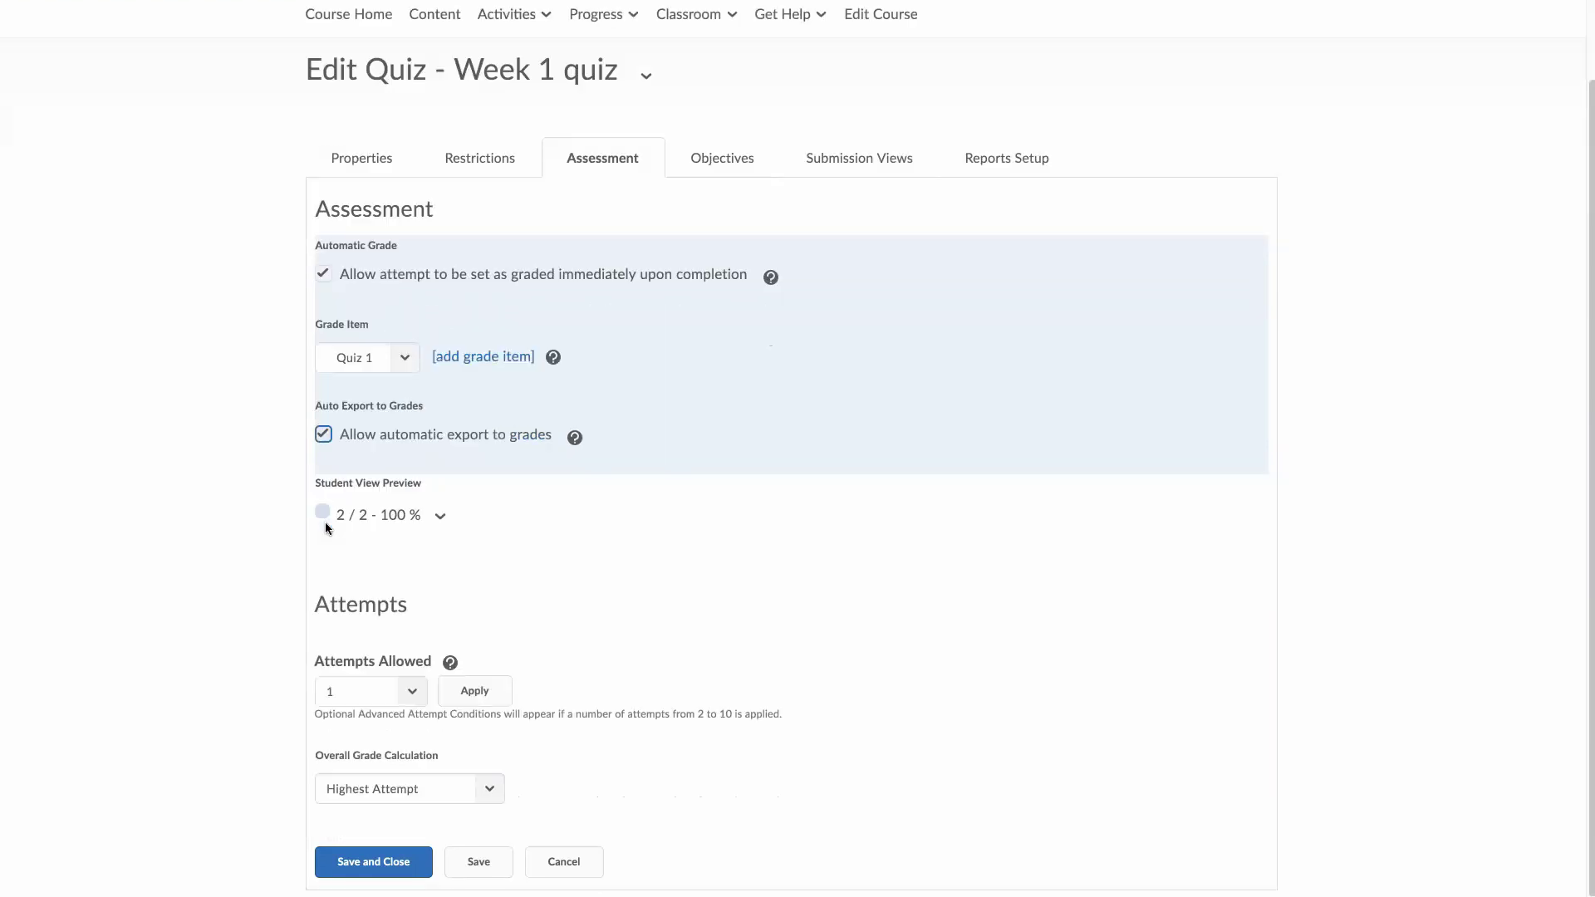
left_click(416, 698)
left_click(415, 695)
left_click(415, 695)
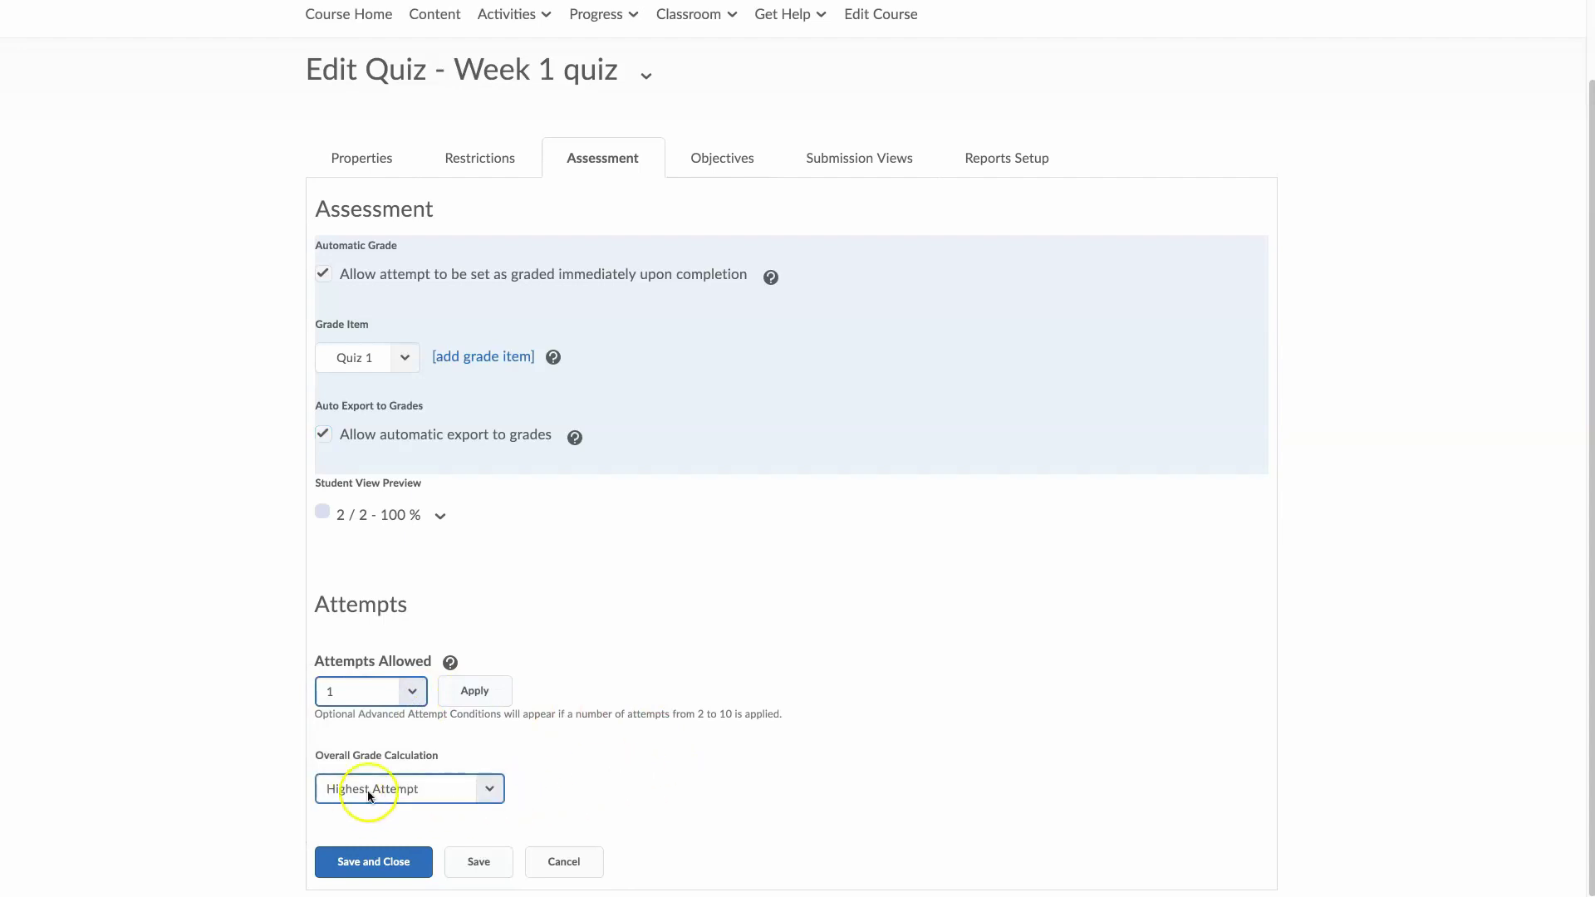
left_click(488, 791)
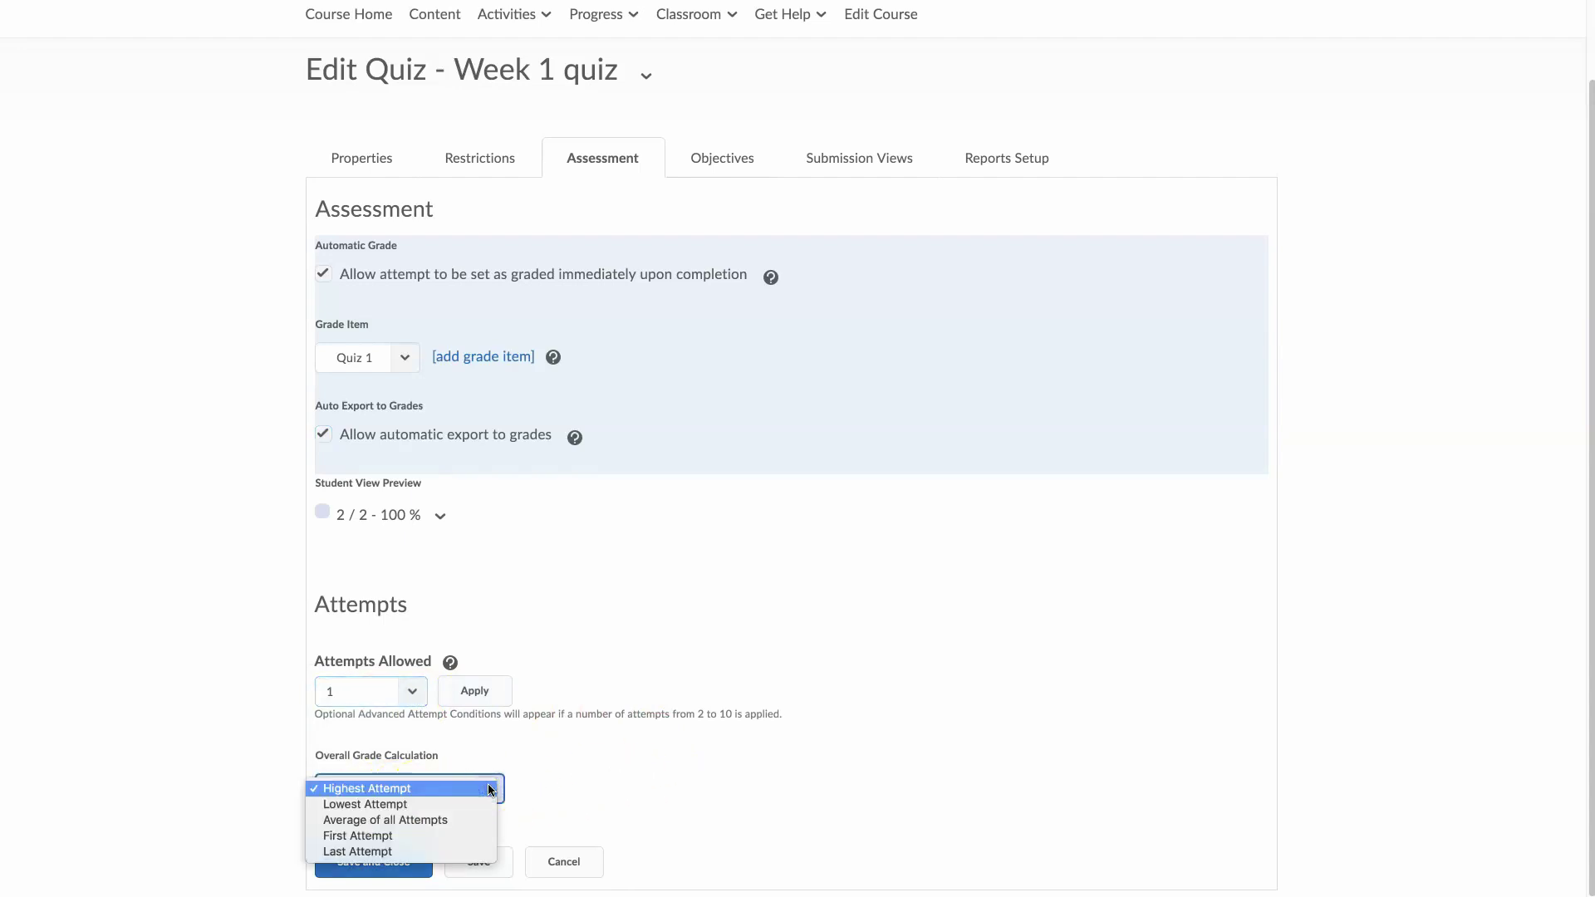
left_click(630, 786)
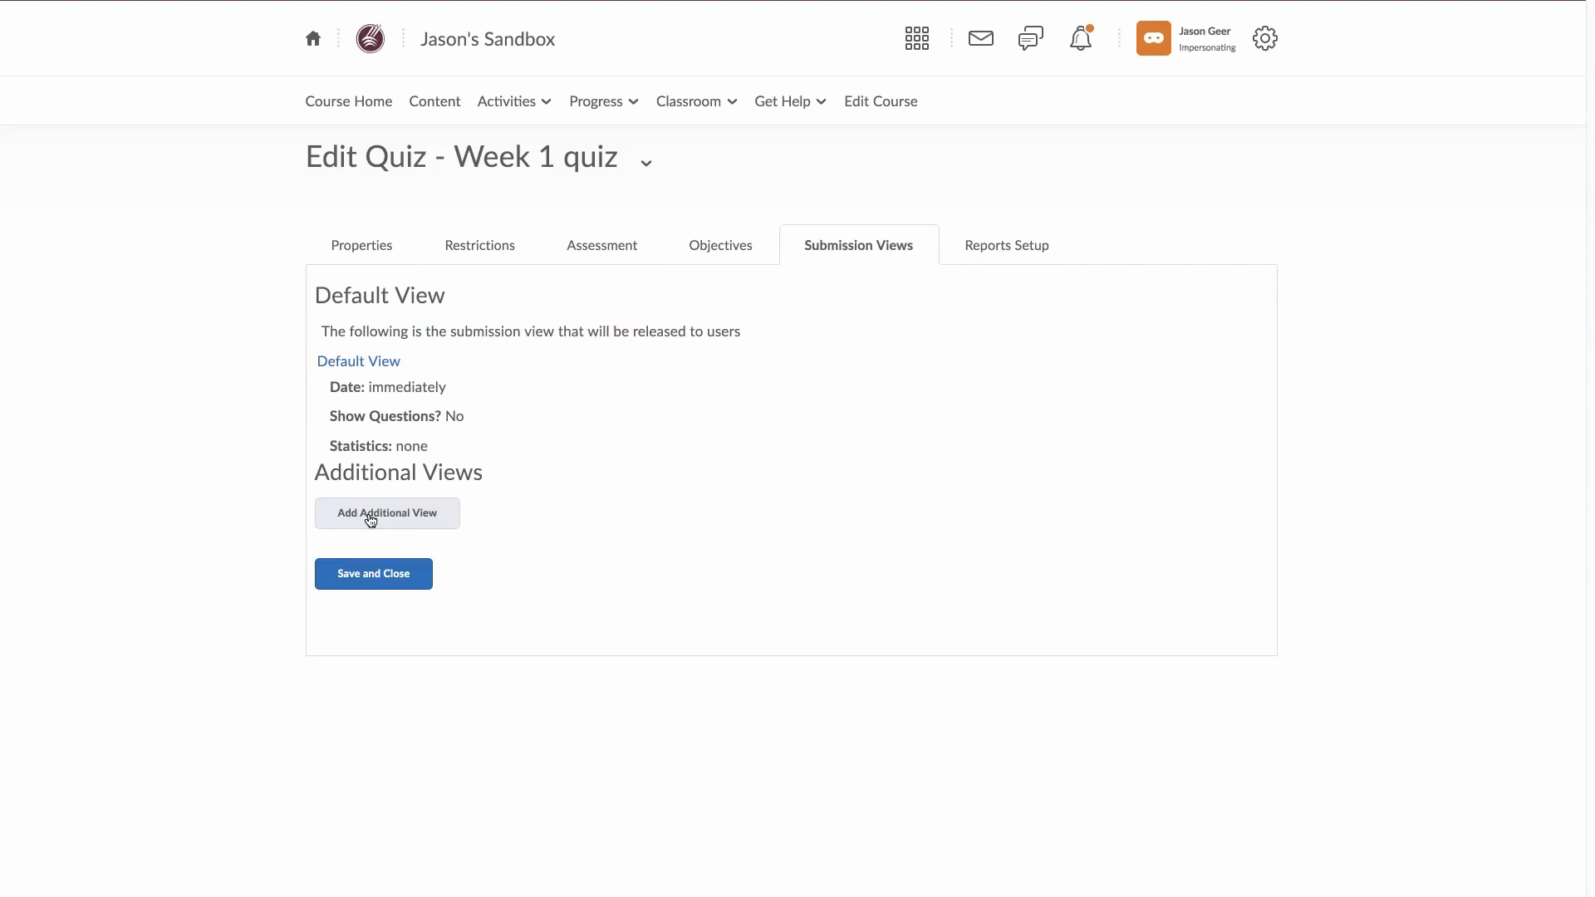
Add an additional submission view for Week 1 quiz.
left_click(371, 515)
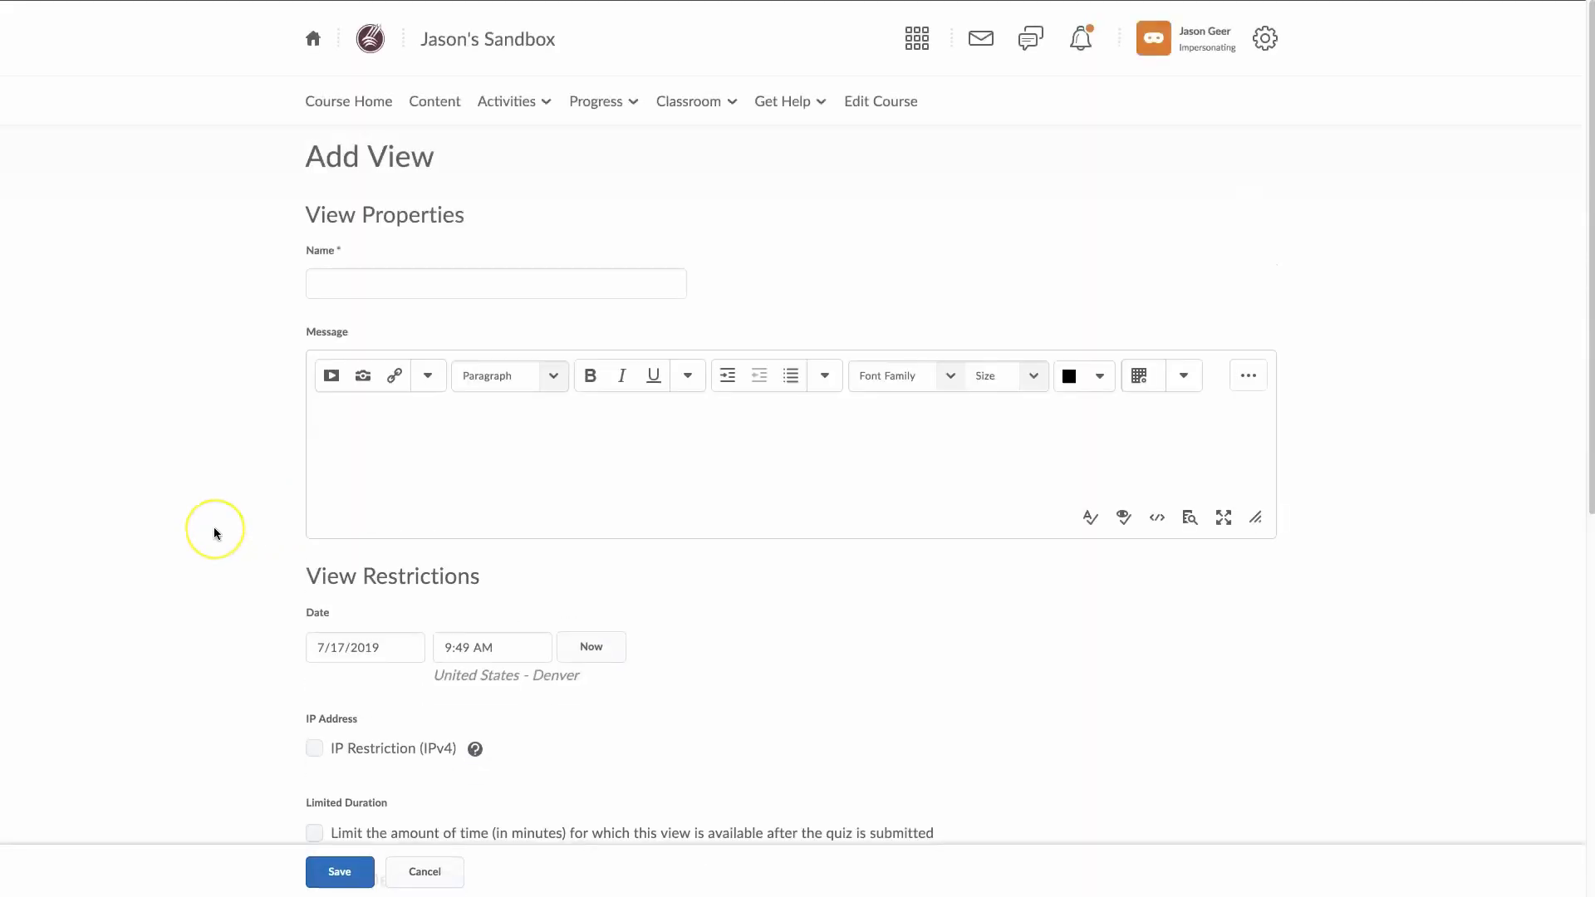
Set Show Questions to Yes, then No, in the new view and try saving it unnamed.
scroll(214, 528, "down", 4)
scroll(214, 529, "down", 2)
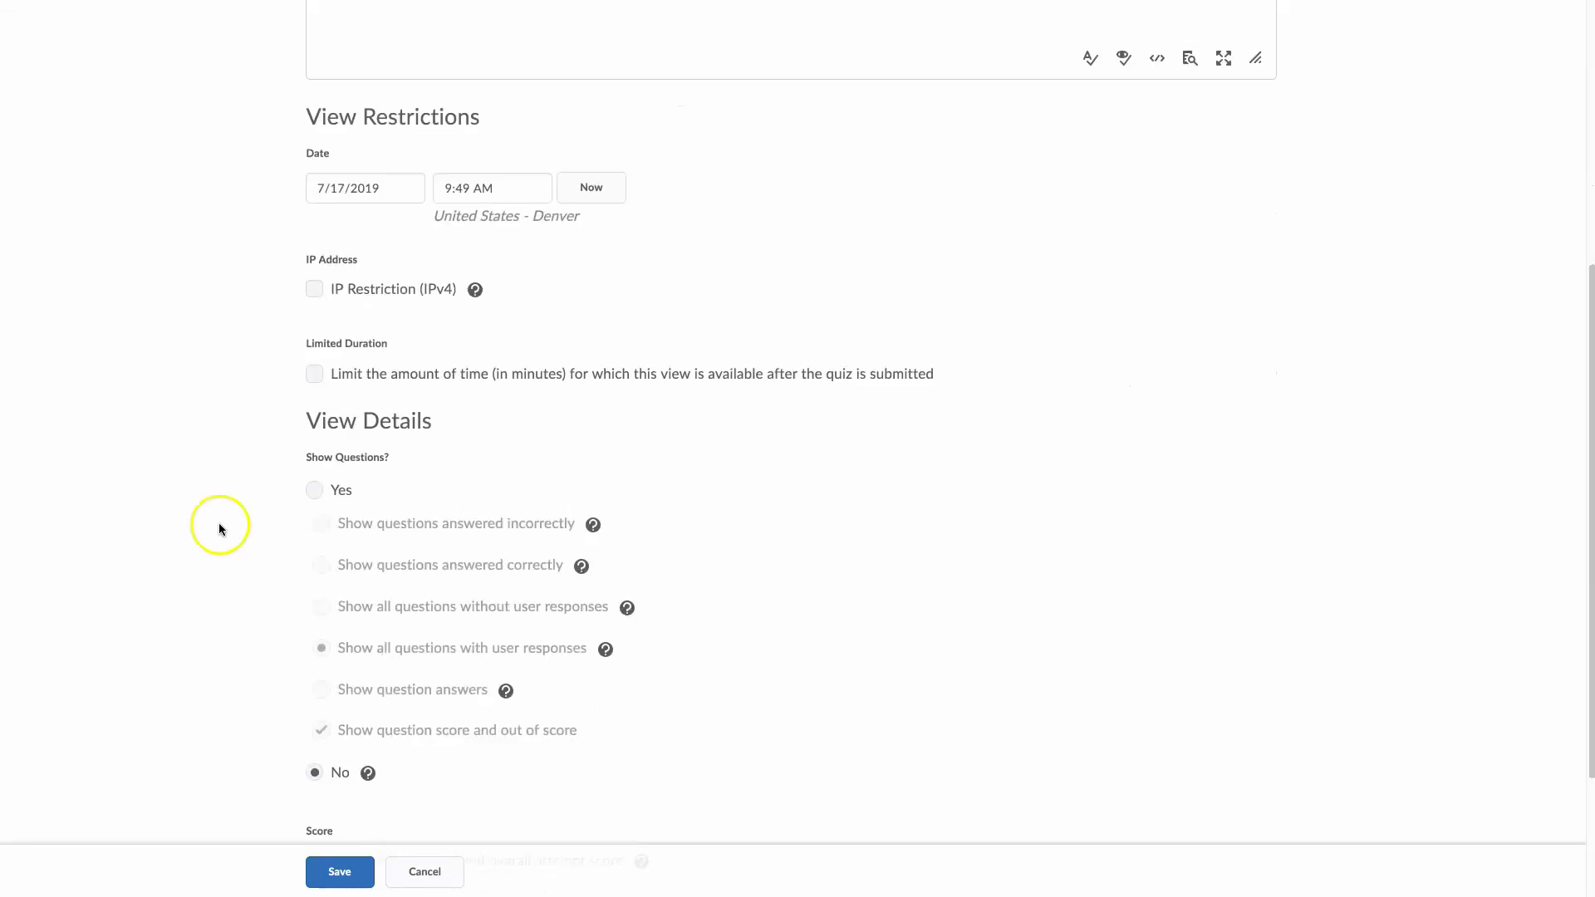
left_click(315, 489)
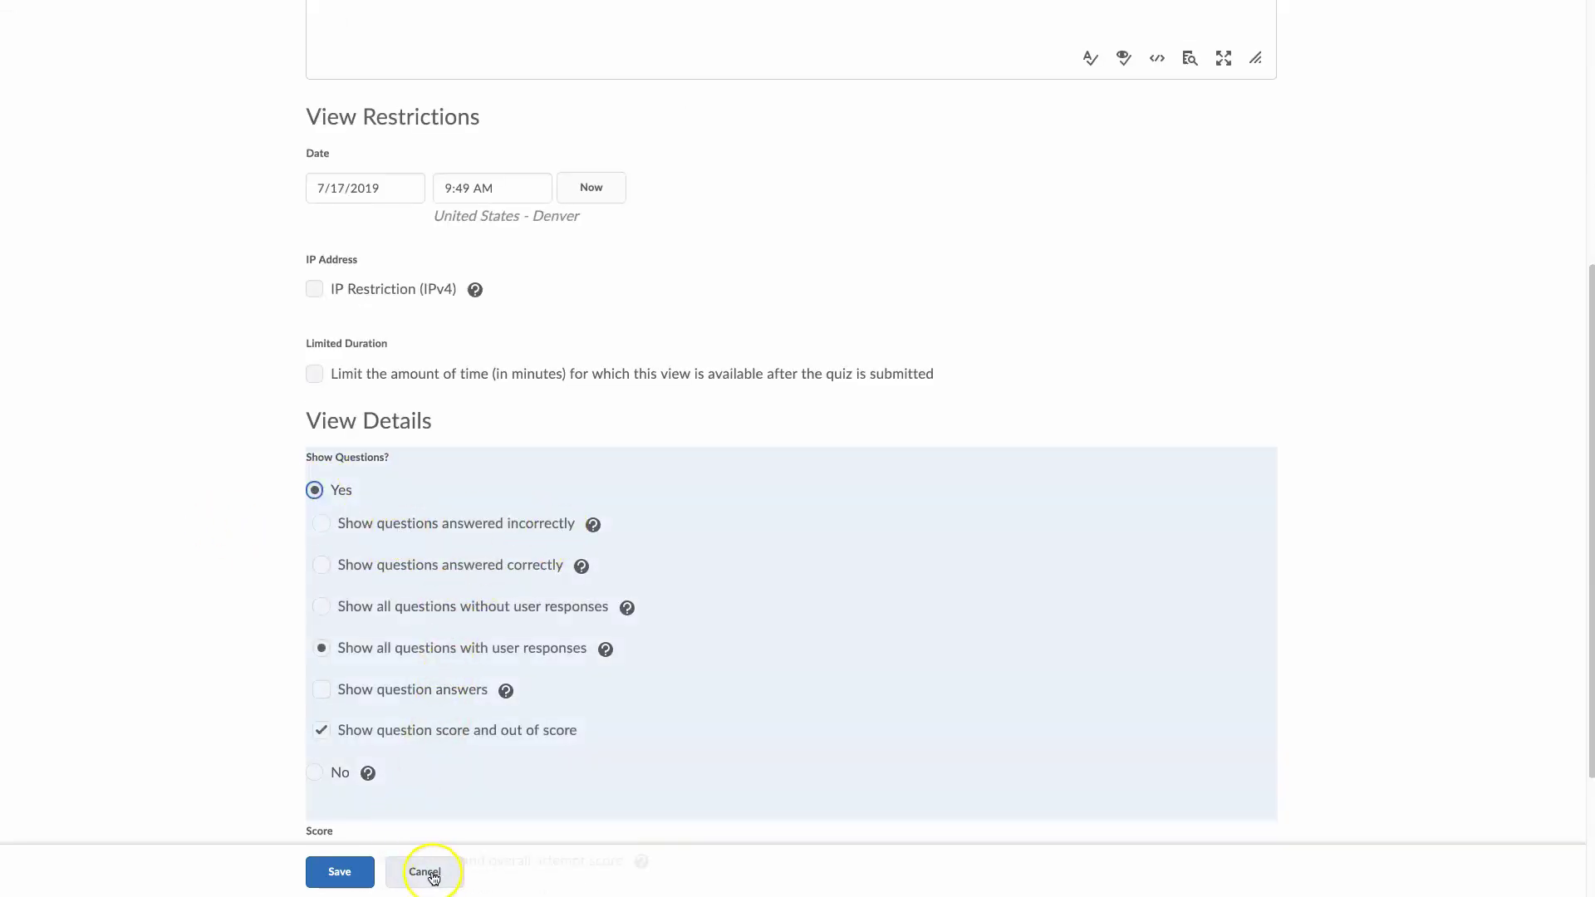
scroll(143, 558, "up", 6)
scroll(143, 553, "down", 4)
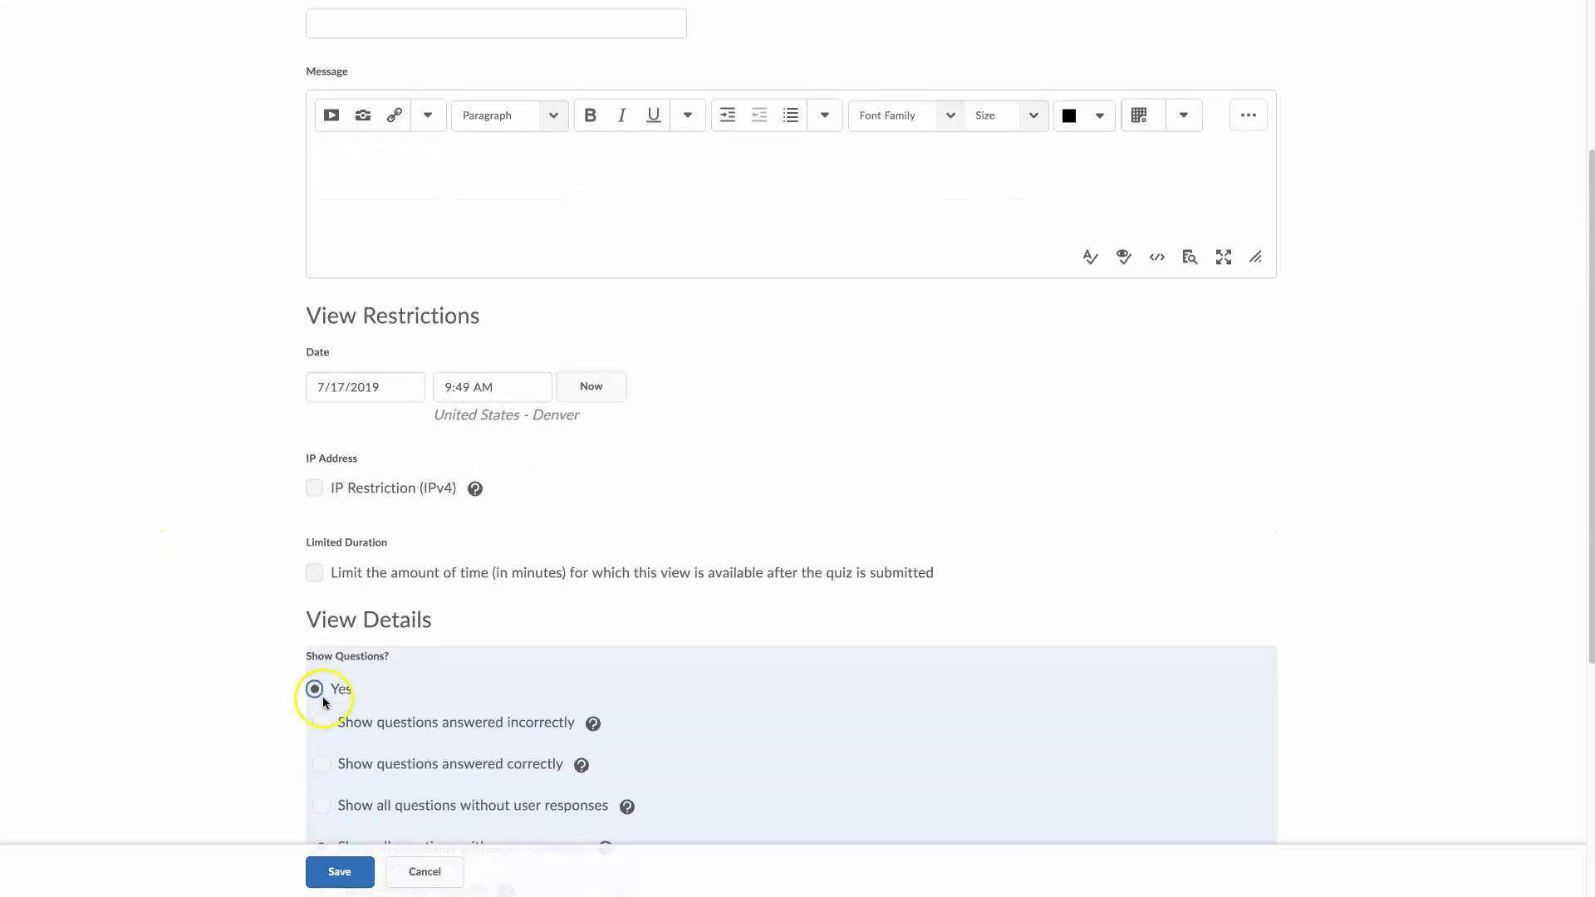
scroll(274, 721, "down", 5)
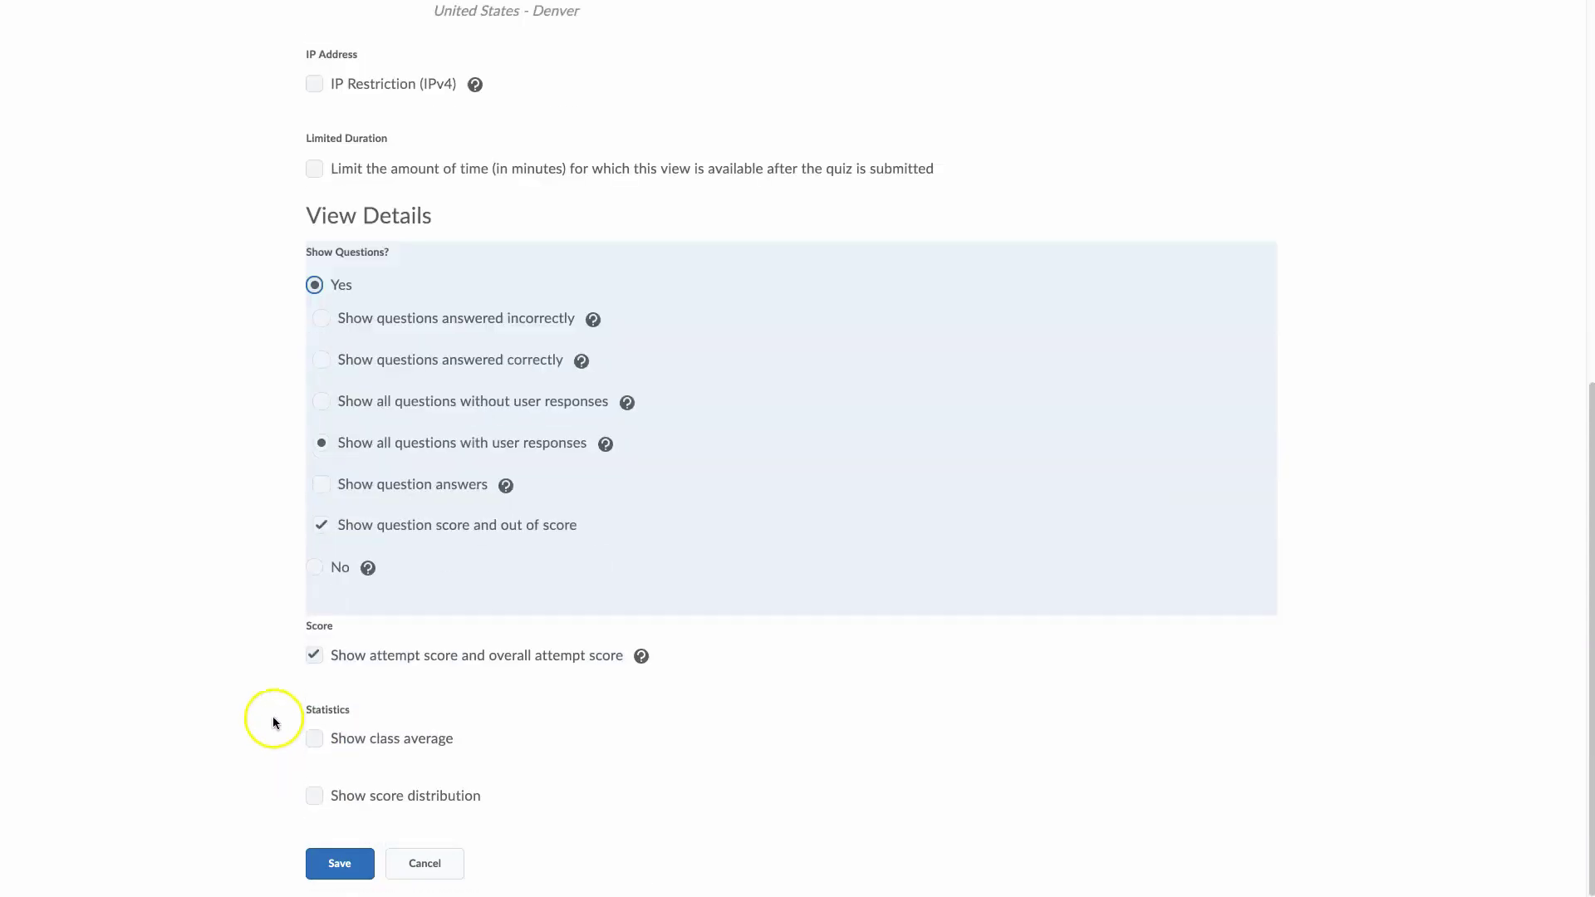
left_click(312, 568)
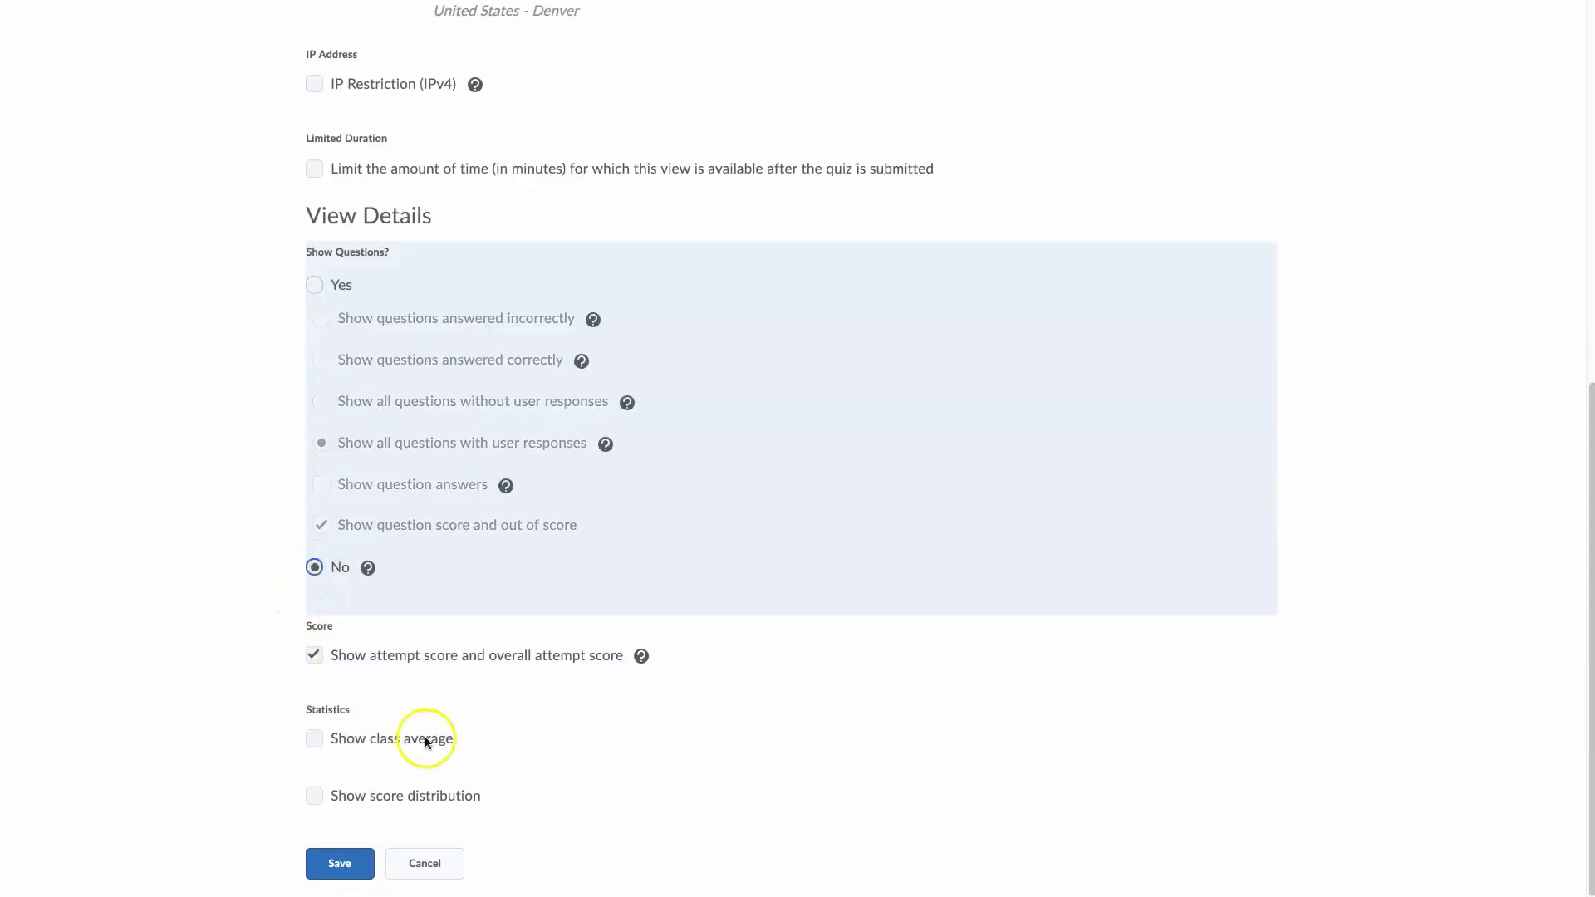
left_click(332, 864)
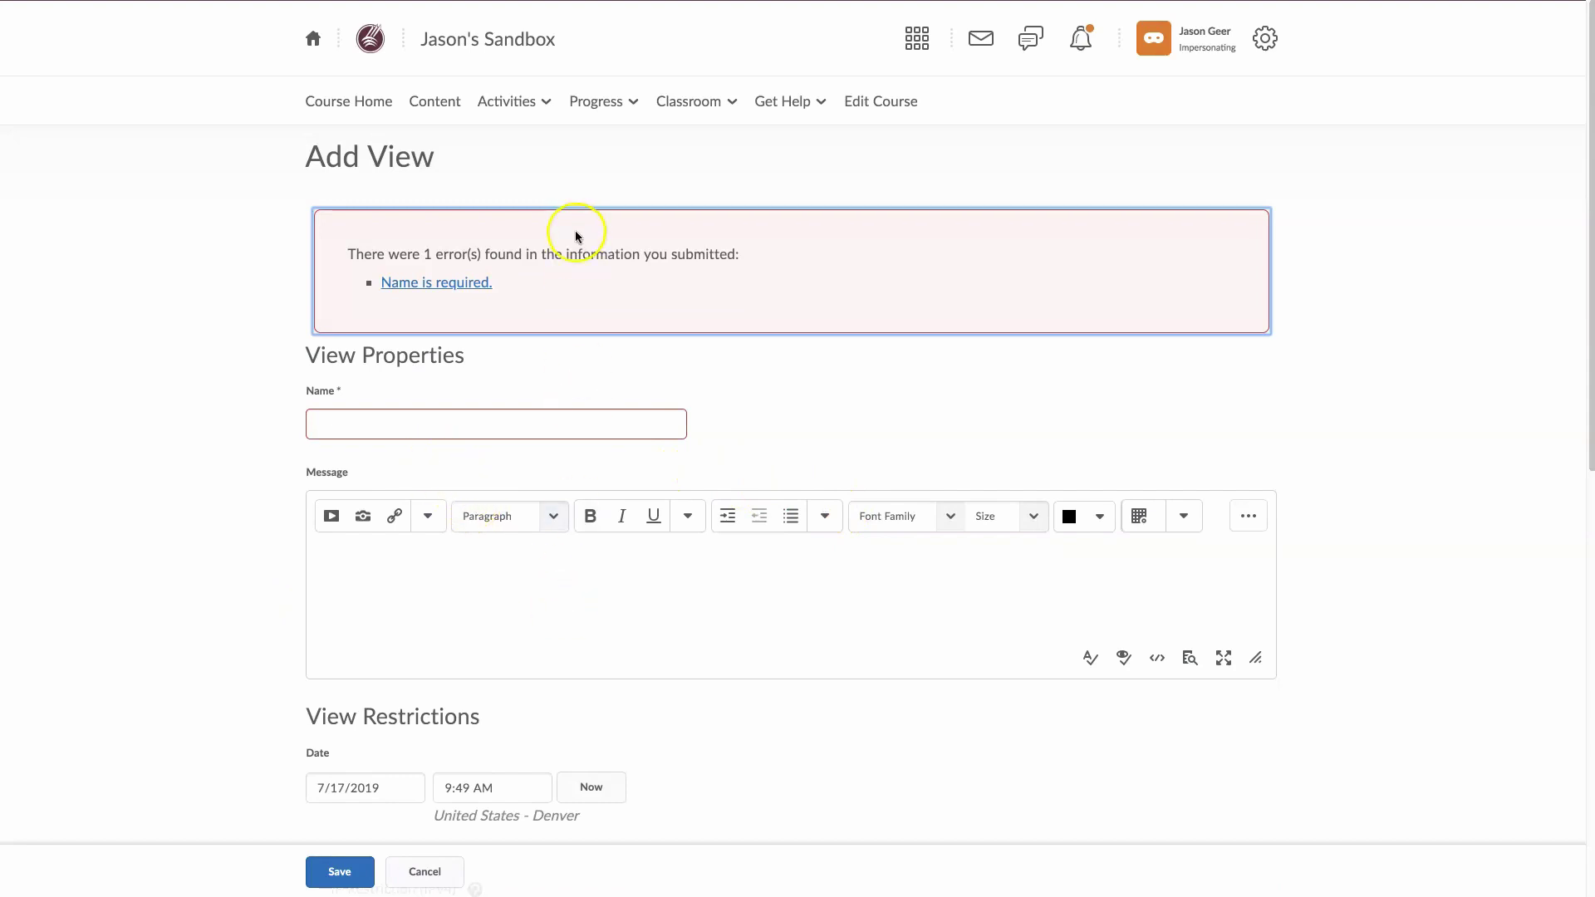
scroll(476, 848, "down", 4)
Cancel the unnamed new submission view and confirm discarding it without saving.
left_click(432, 872)
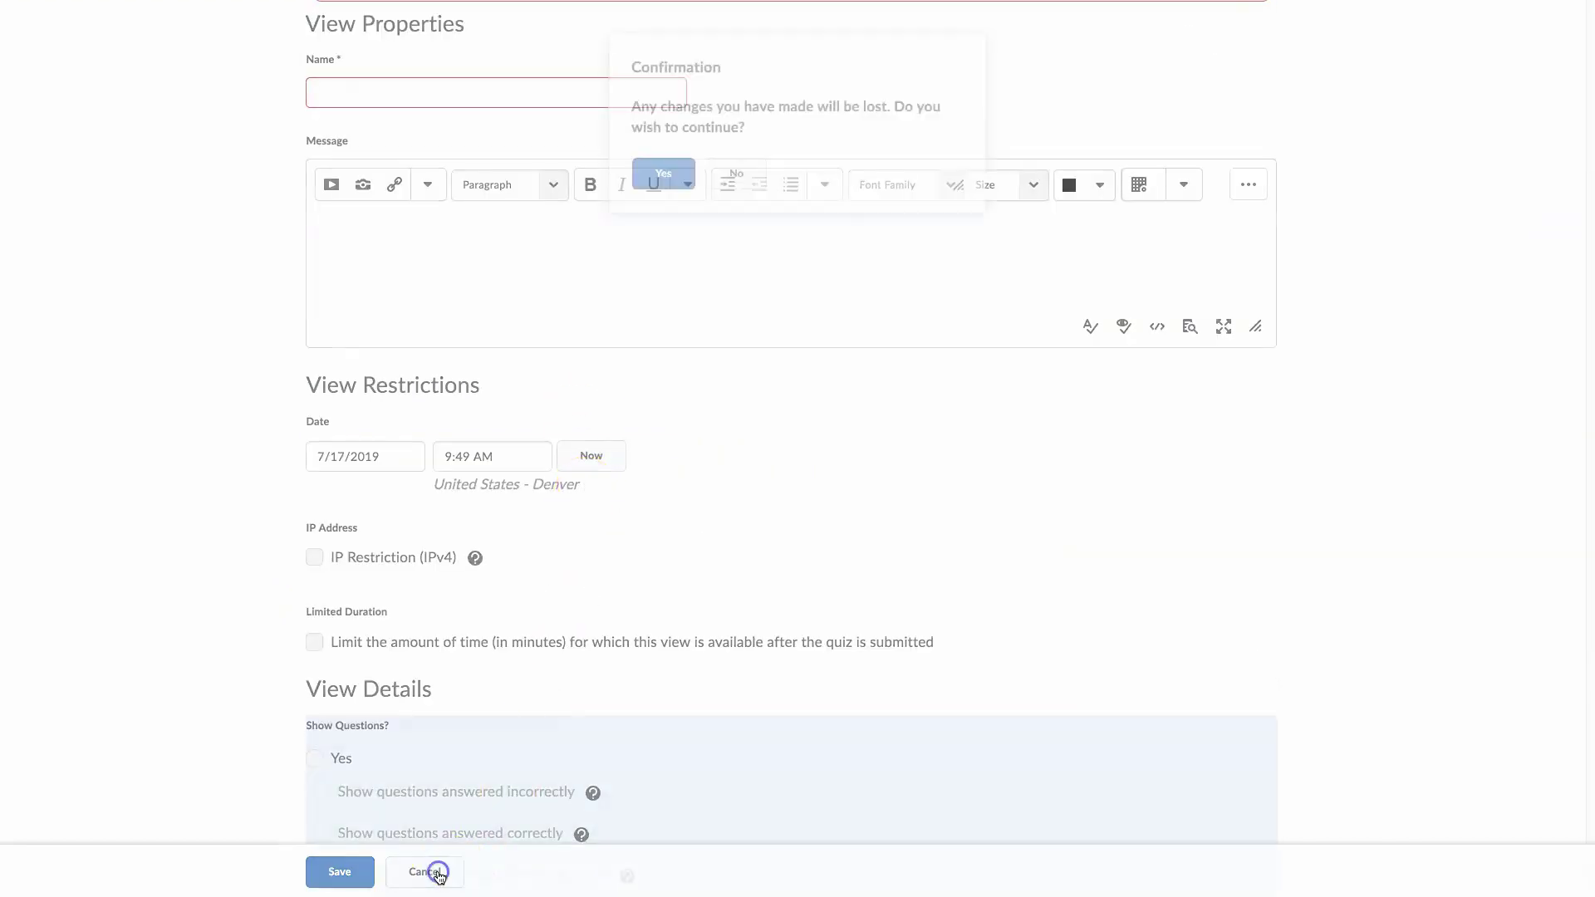
left_click(644, 205)
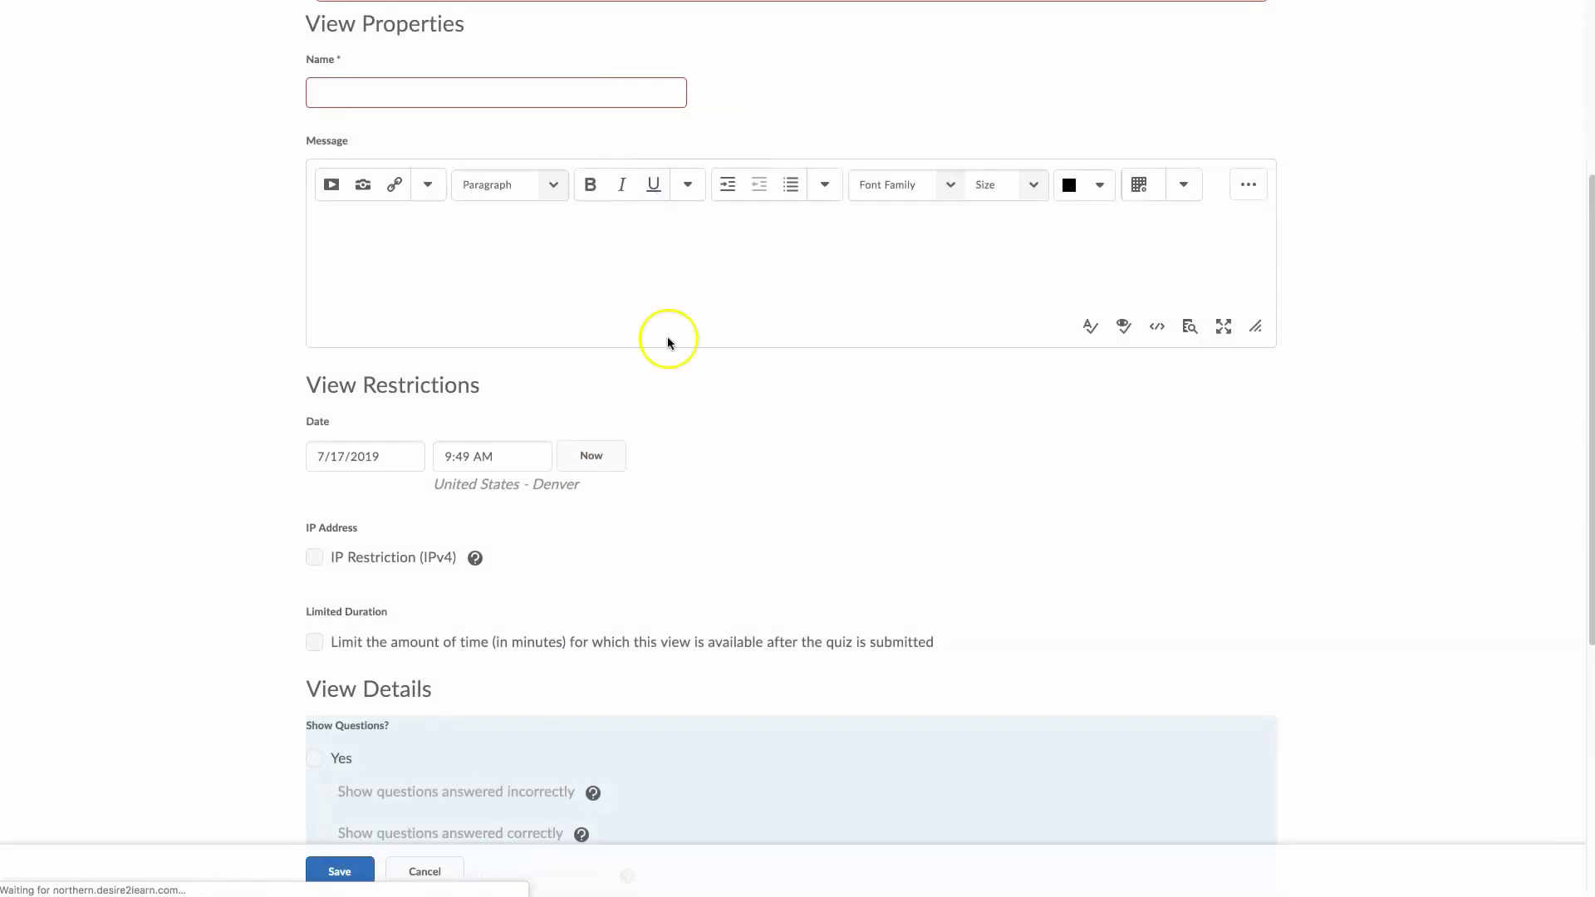